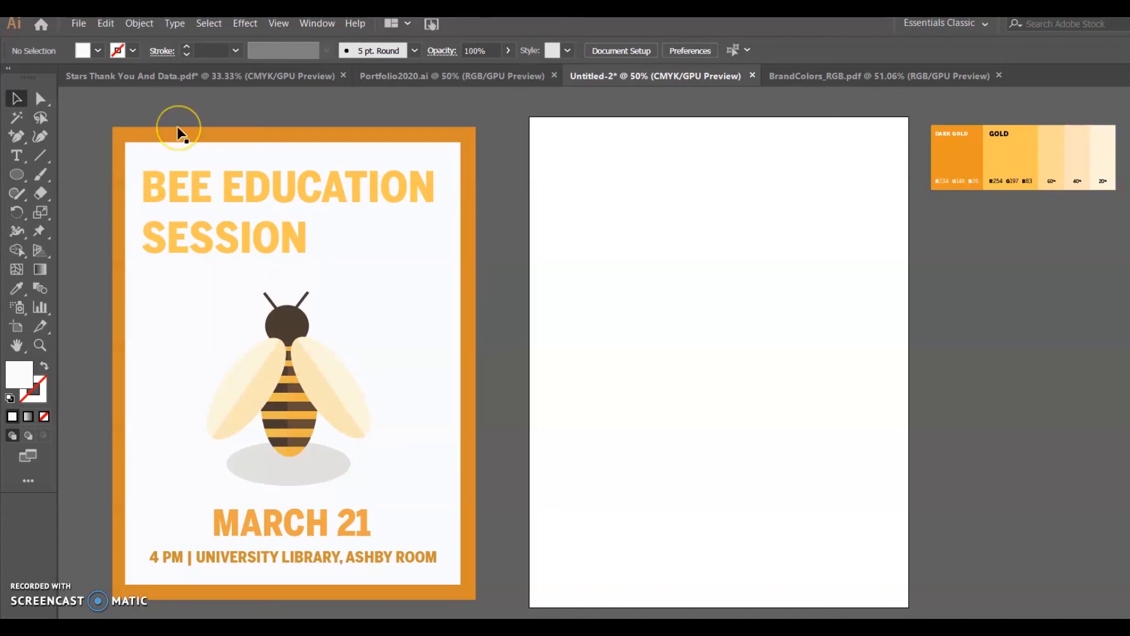
click(77, 26)
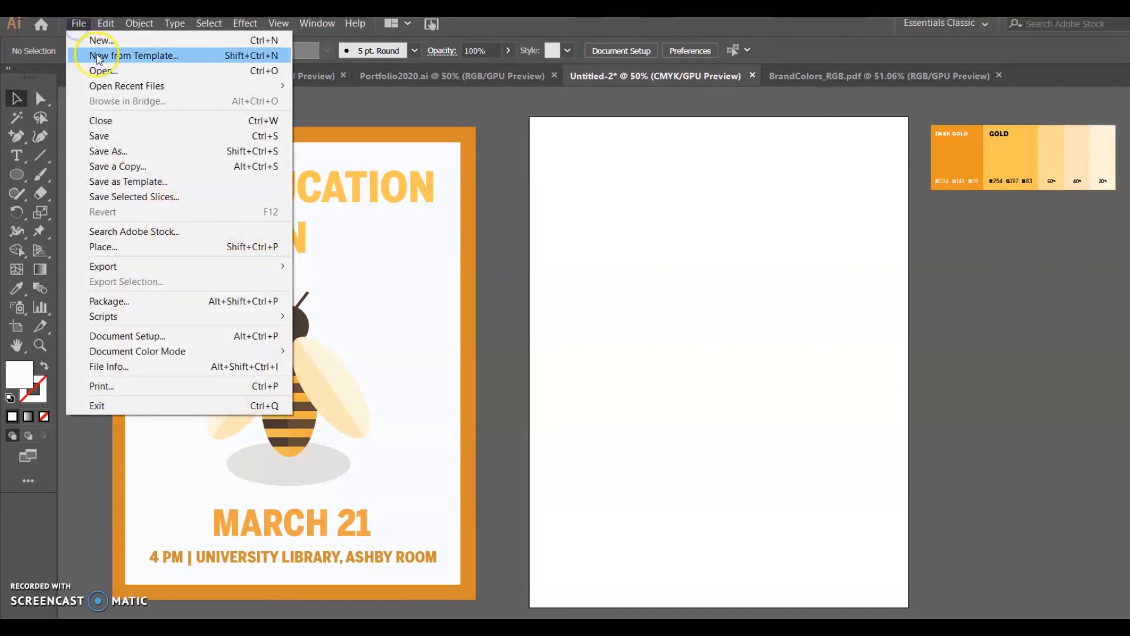
click(96, 44)
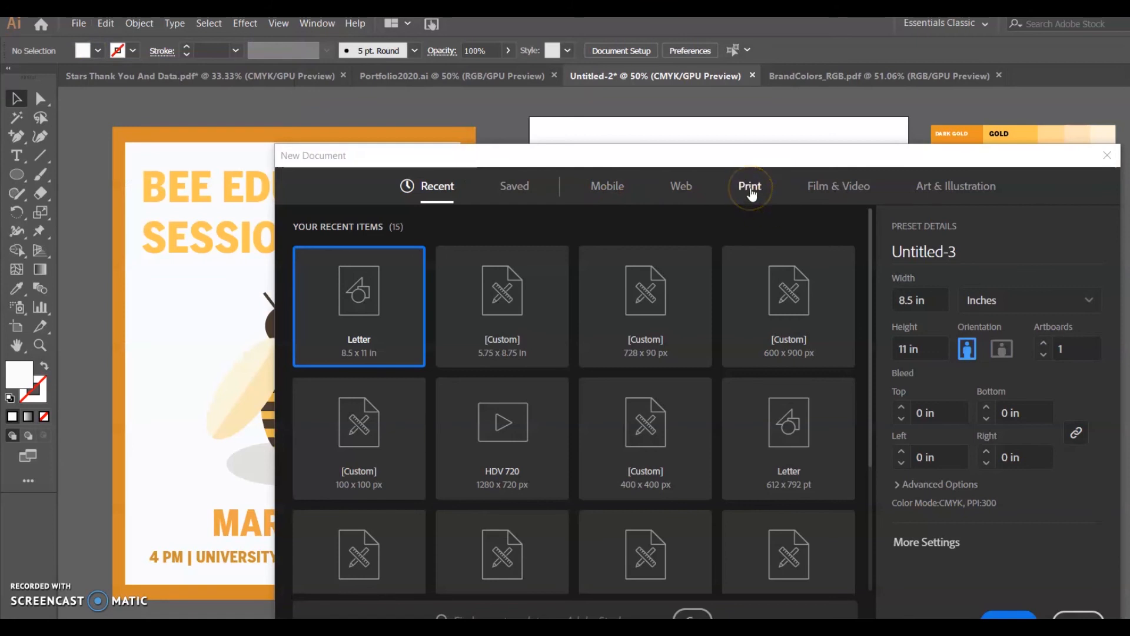
click(750, 190)
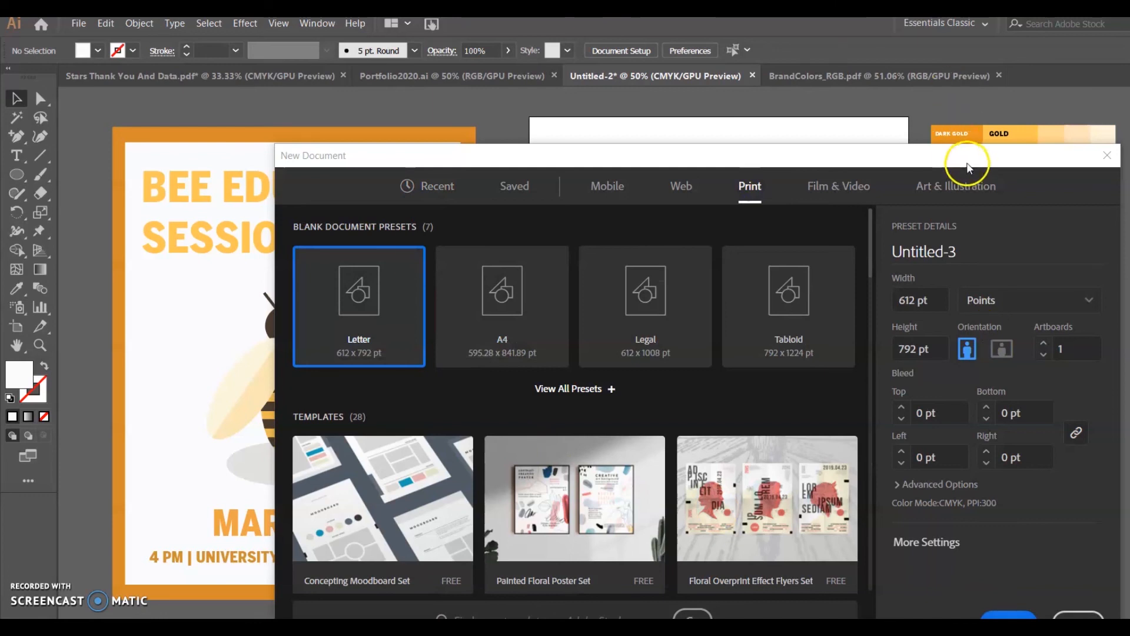
drag(966, 160, 960, 132)
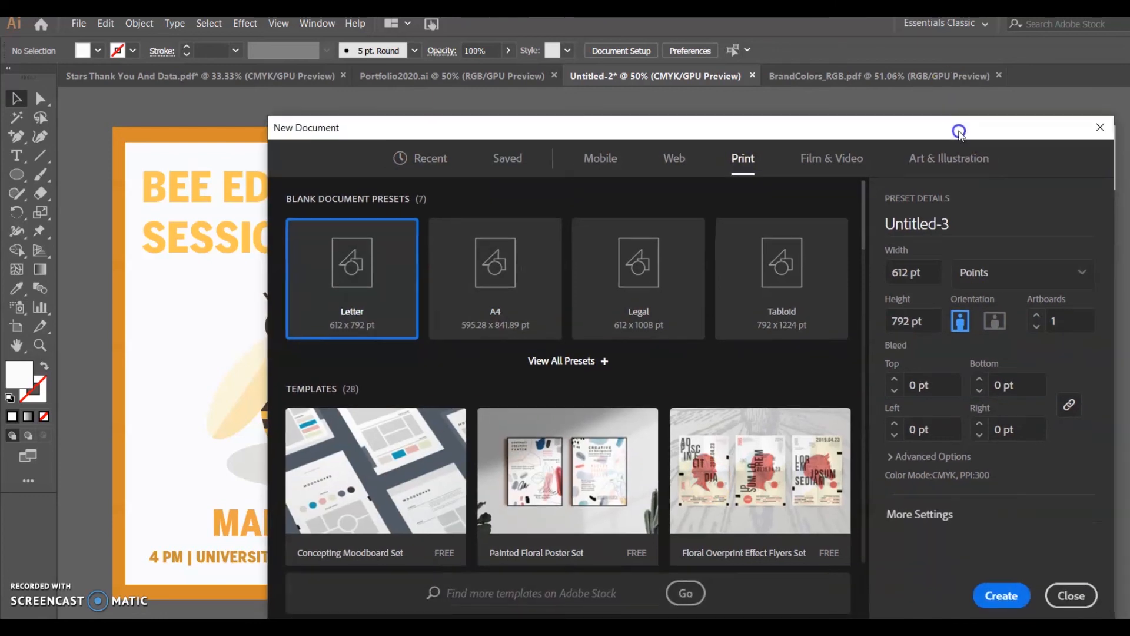
click(1081, 602)
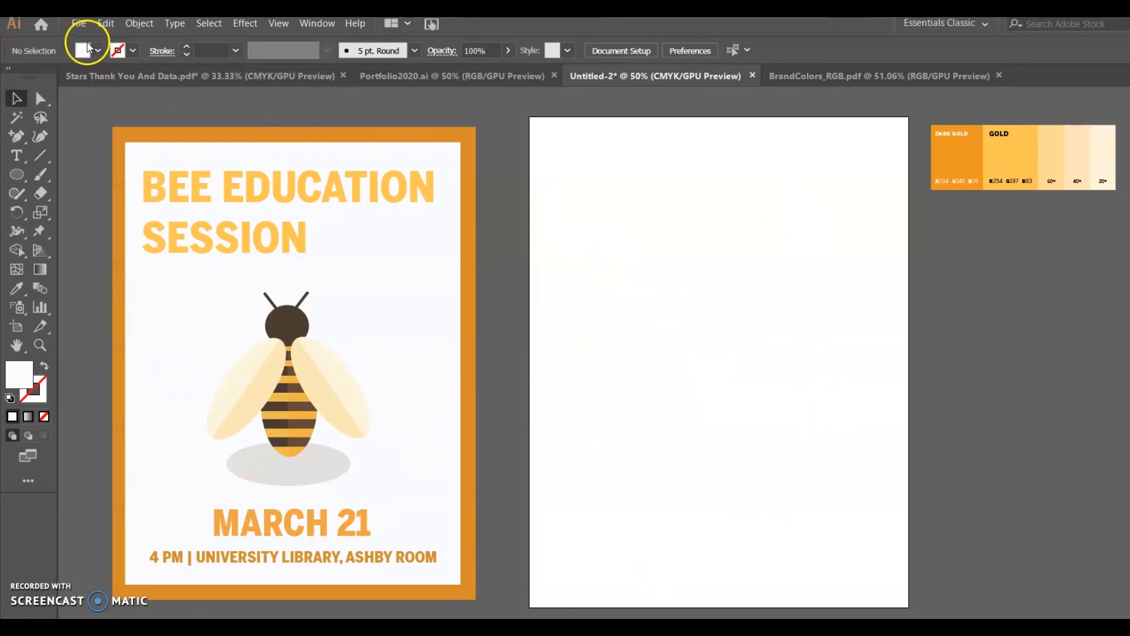
Save the document as an Adobe Illustrator file named FlyerDesignBee.ai in the 1x folder with the default options
click(76, 26)
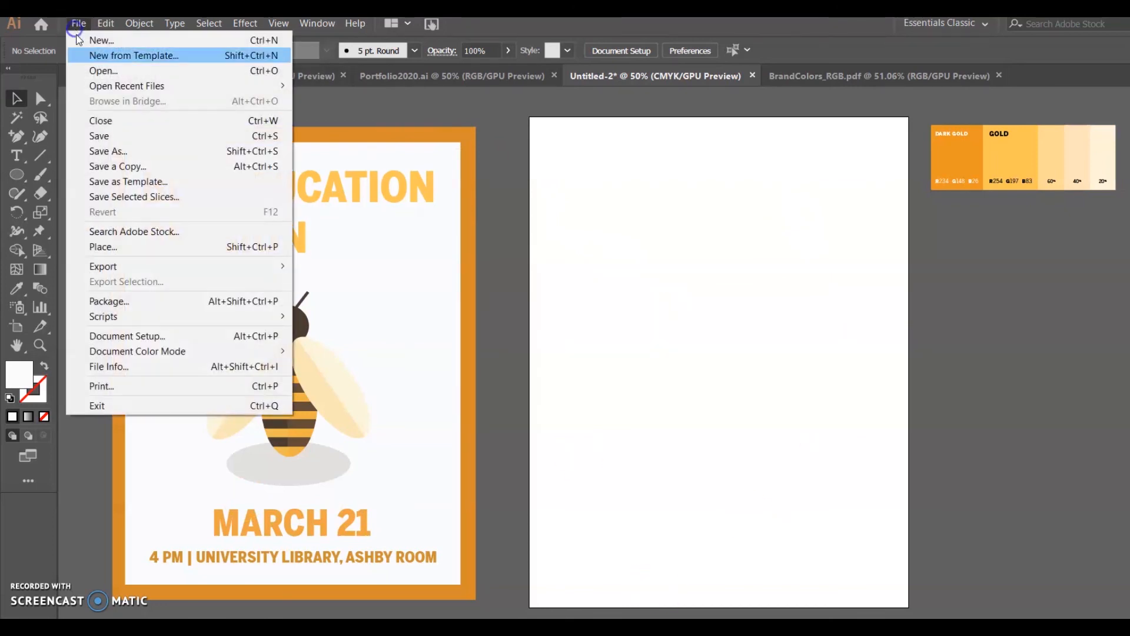
click(123, 154)
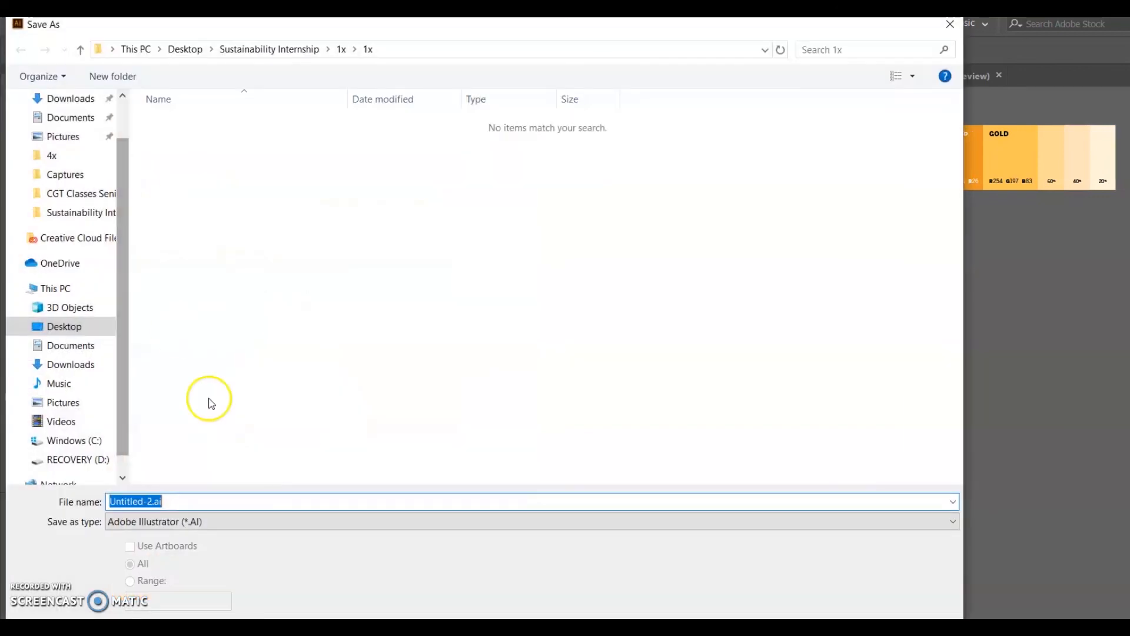
click(151, 501)
drag(151, 501, 113, 501)
key(BackSpace)
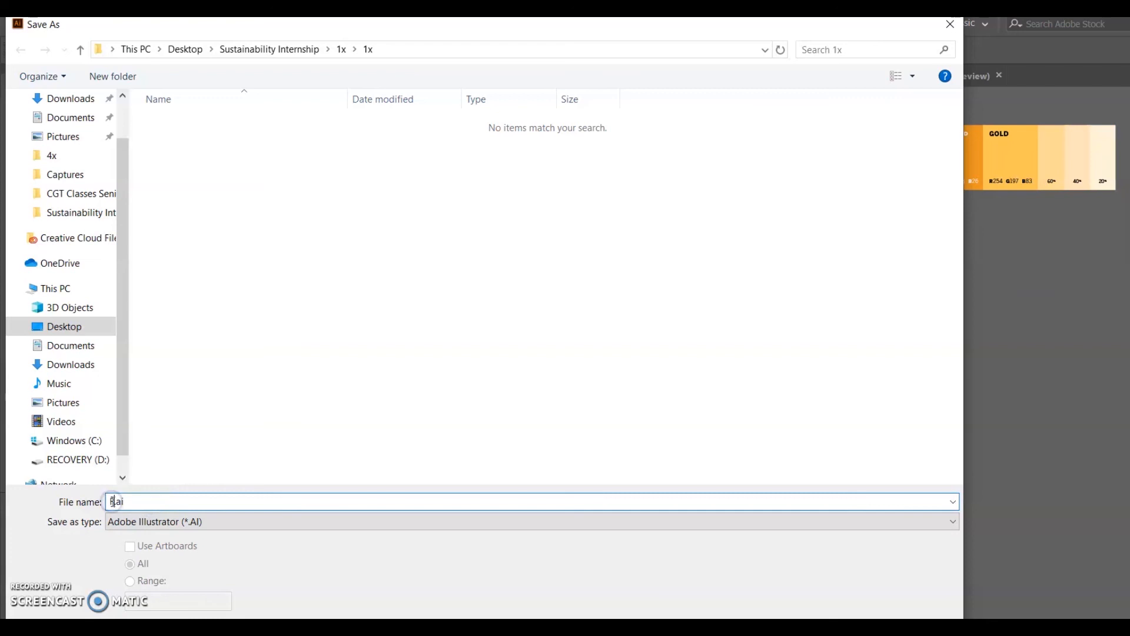
text(FlyerDesignBee)
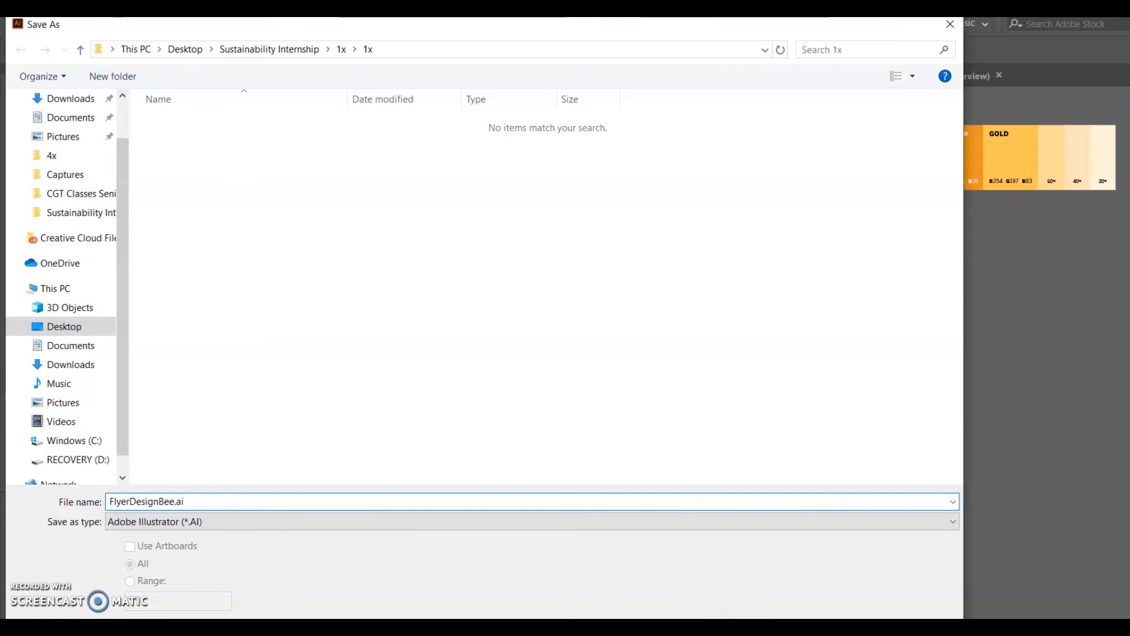
key(Return)
click(676, 570)
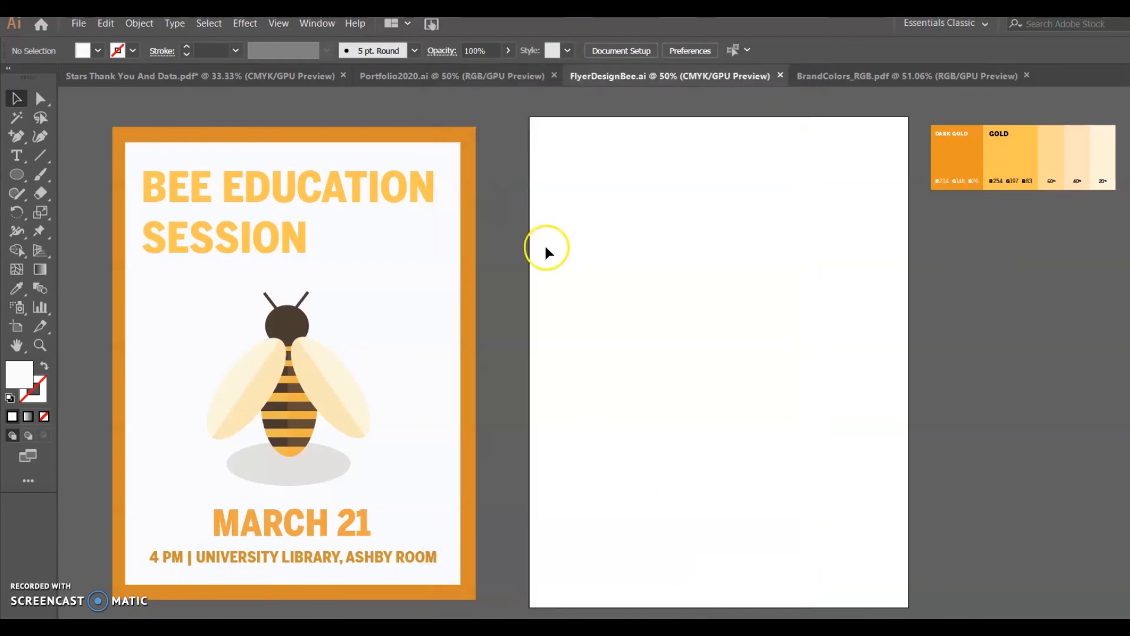
Draw a rectangle over the blank artboard and extend it to the artboard's left edge, making it about 8.5 by 10.96 in
click(17, 176)
click(43, 176)
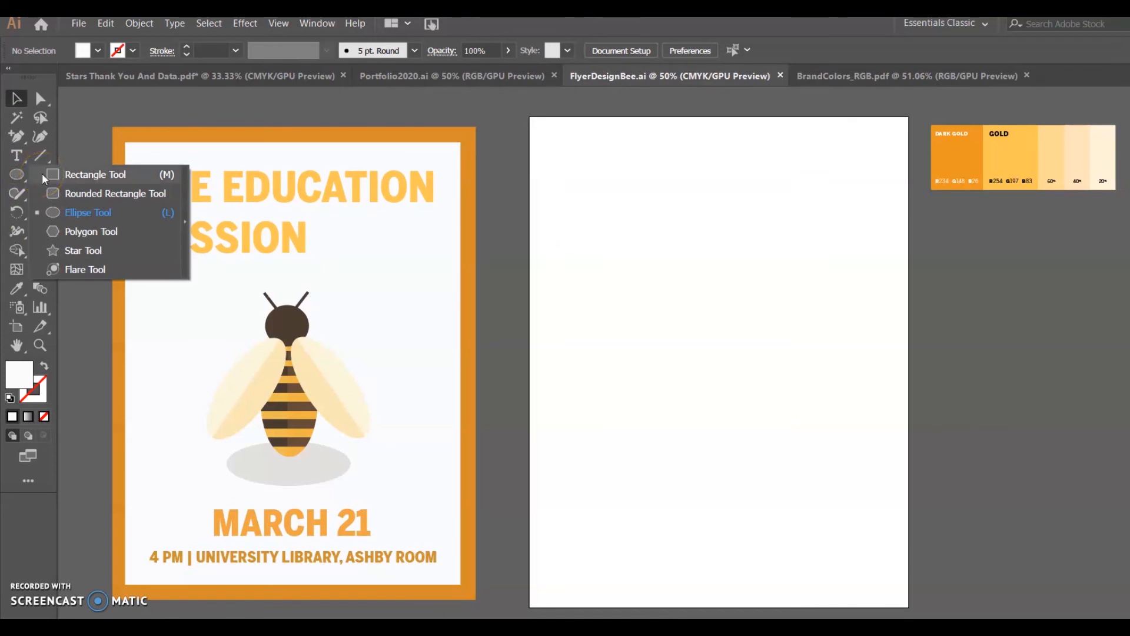
click(86, 176)
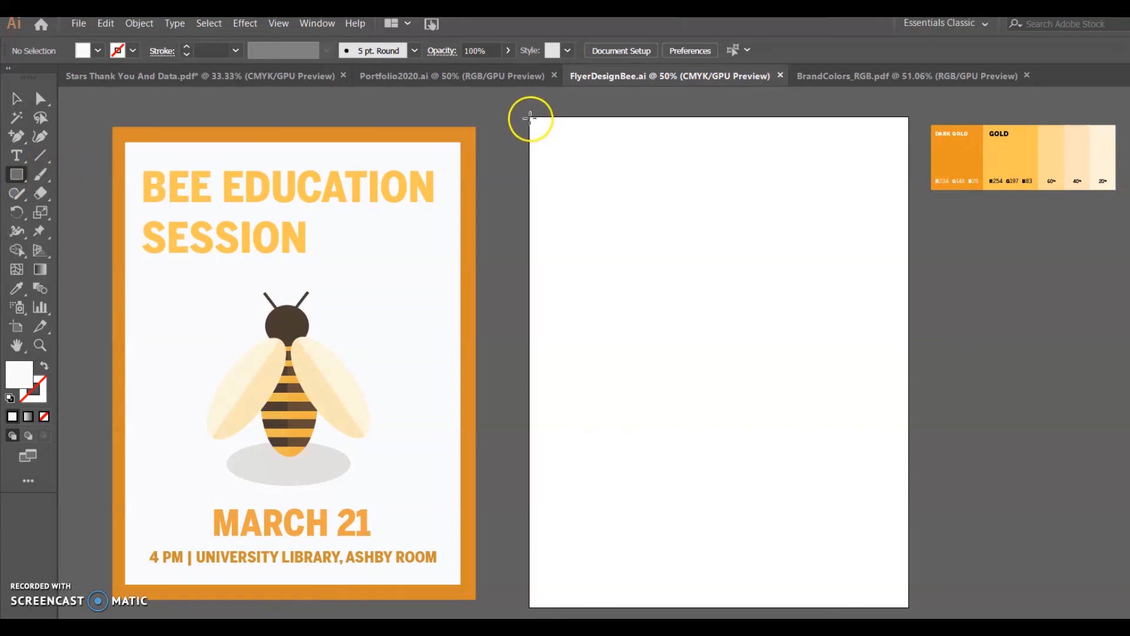
drag(530, 117, 907, 606)
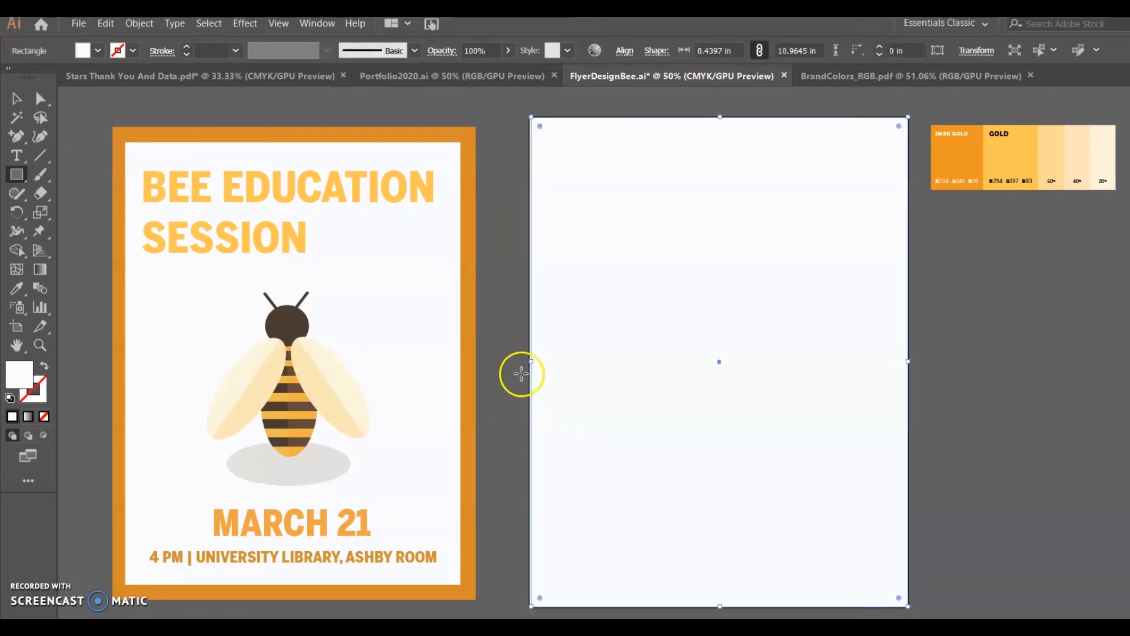
drag(531, 361, 528, 362)
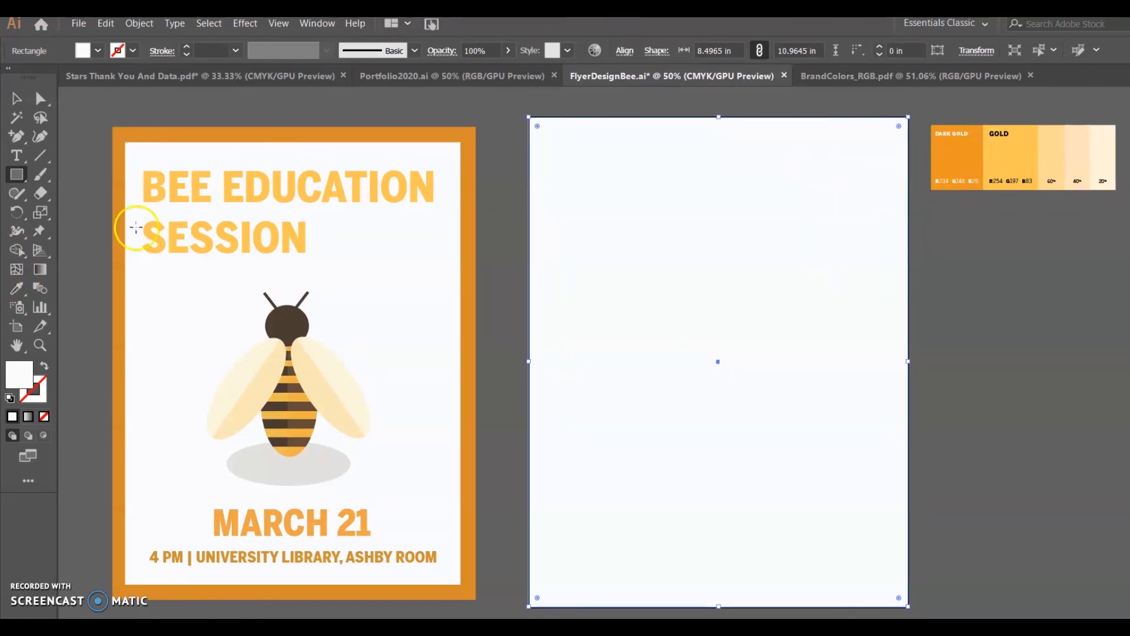
Fill the artboard-sized rectangle with the Dark Gold brand swatch using the Eyedropper and deselect it
click(17, 288)
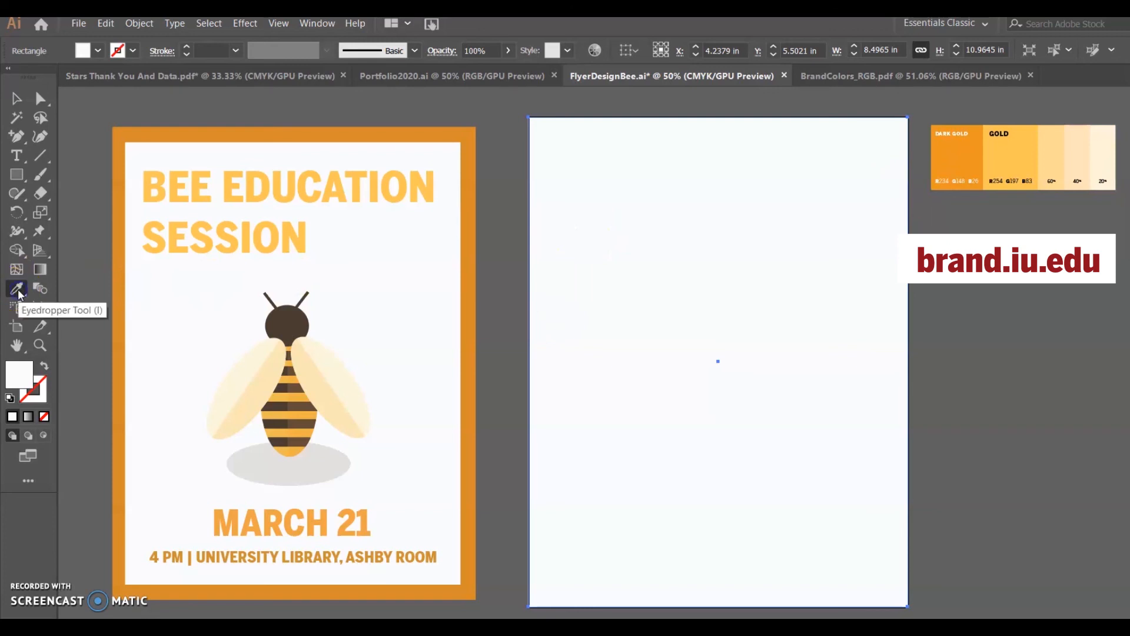
click(962, 163)
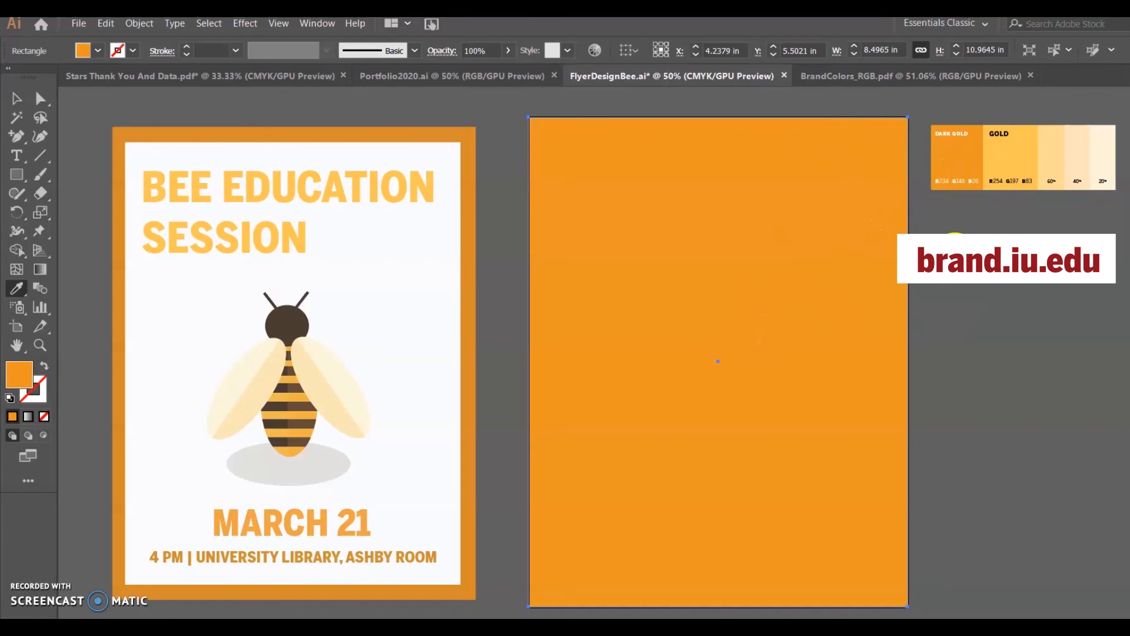
click(18, 98)
click(94, 120)
Draw a rectangle about 7.84 by 10.16 in inside the orange one and fill it with the 20% gold tint
click(18, 176)
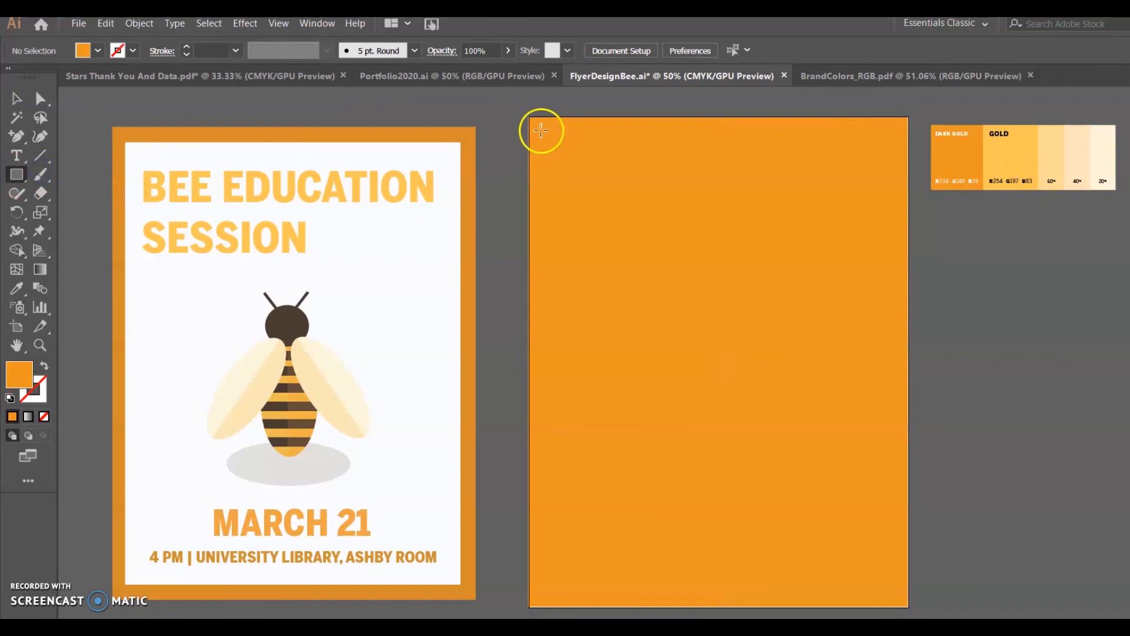
drag(542, 135, 893, 588)
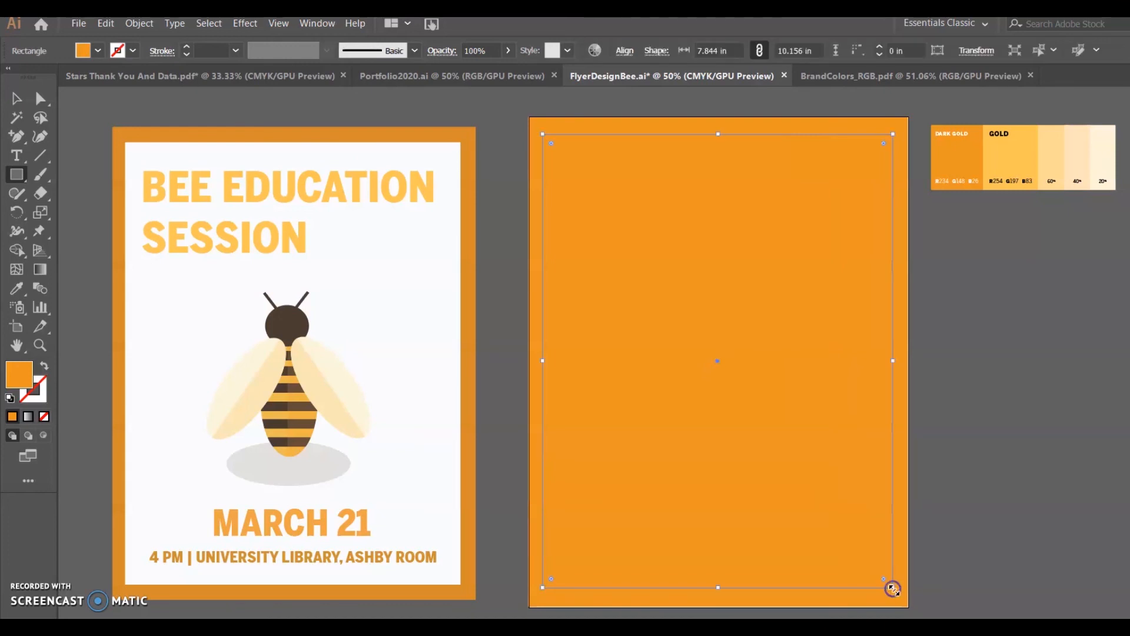
click(24, 294)
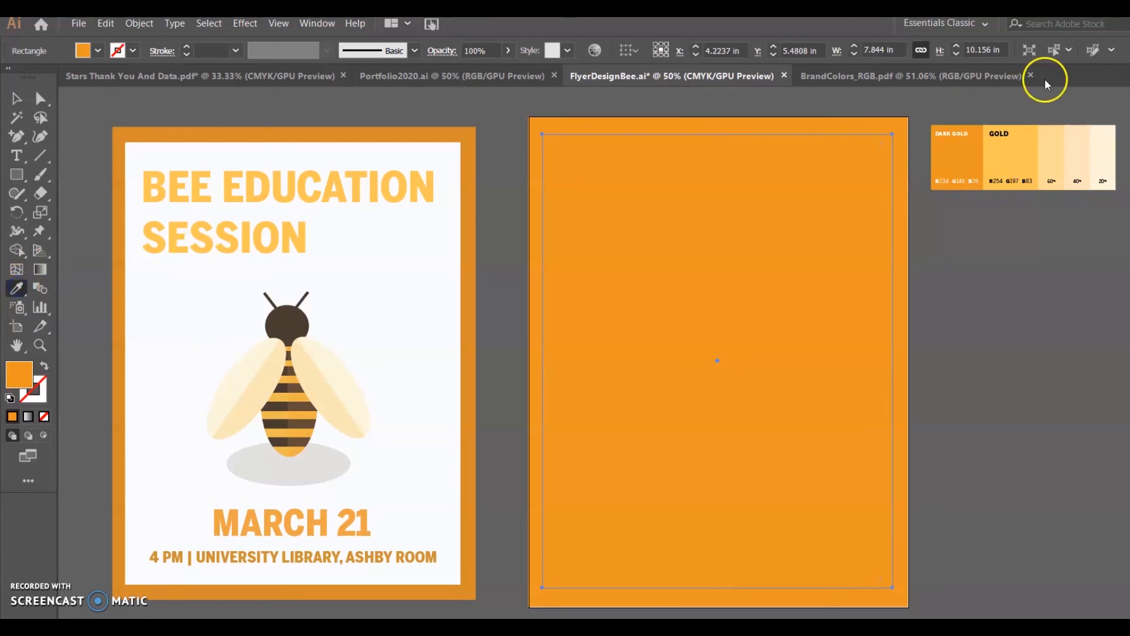
click(1113, 153)
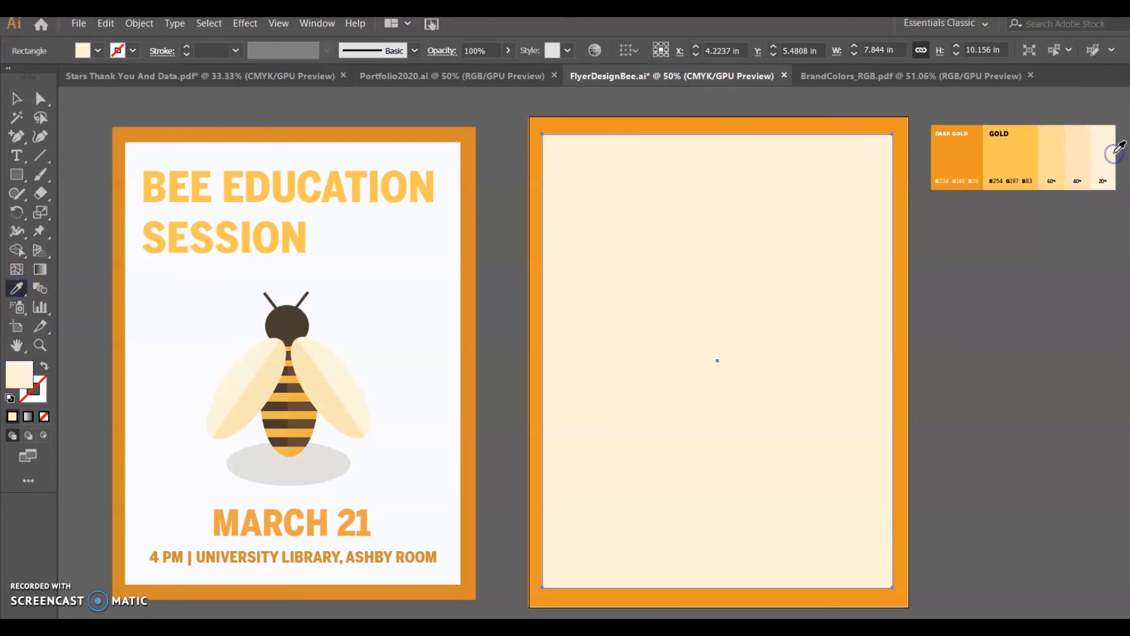
Set the inner rectangle's fill color to white
double_click(29, 370)
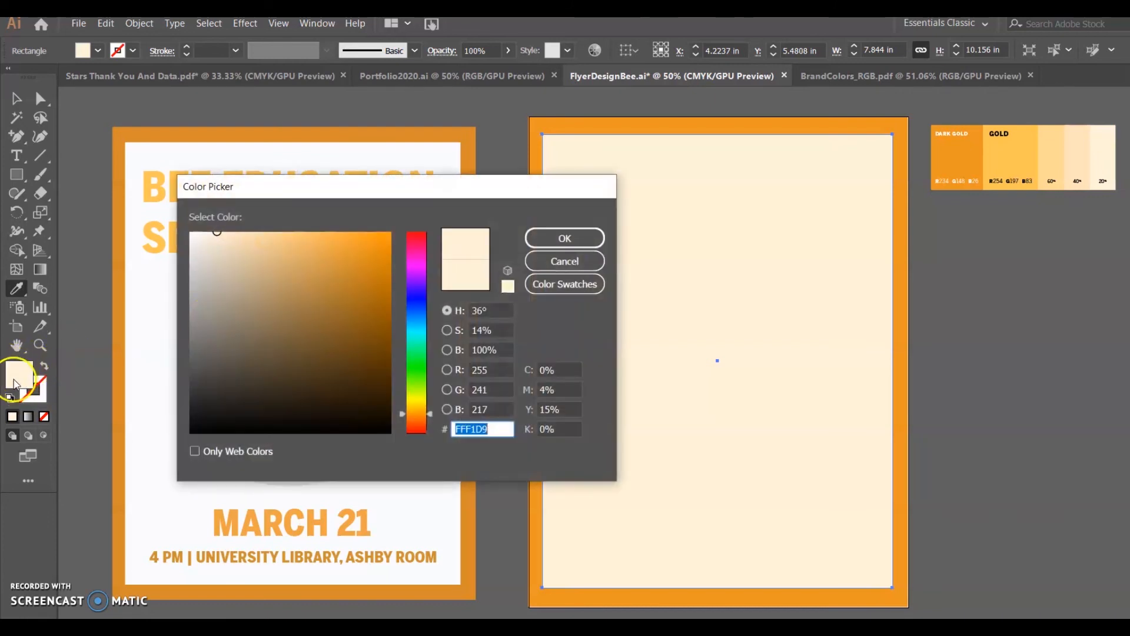
drag(202, 262, 190, 234)
click(541, 245)
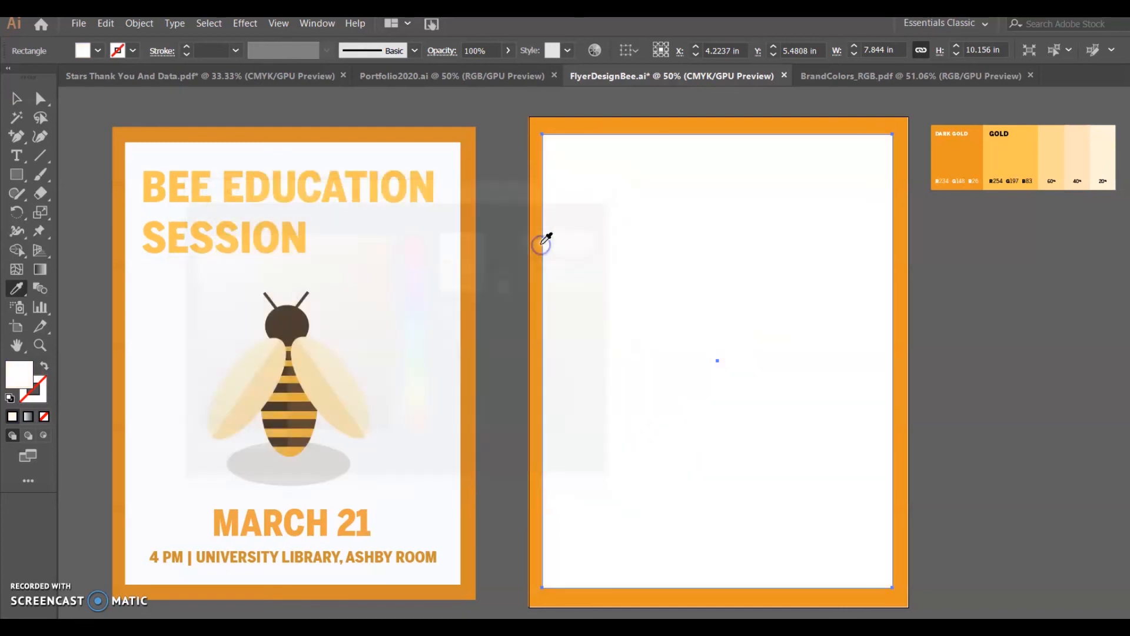
Stretch the orange rectangle down to the artboard's lower edge, making it about 11.01 in high
click(17, 98)
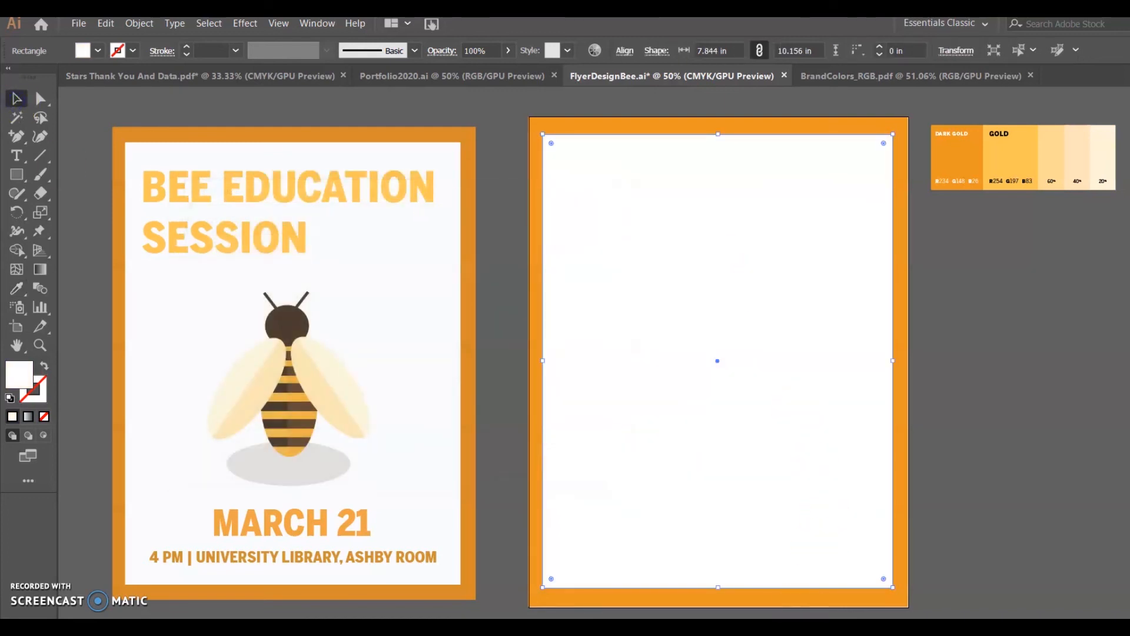
click(780, 601)
drag(717, 609, 718, 611)
Even out the orange border by resizing the white rectangle to about 7.74 by 10.1 in from its left, right and upper edges
click(711, 580)
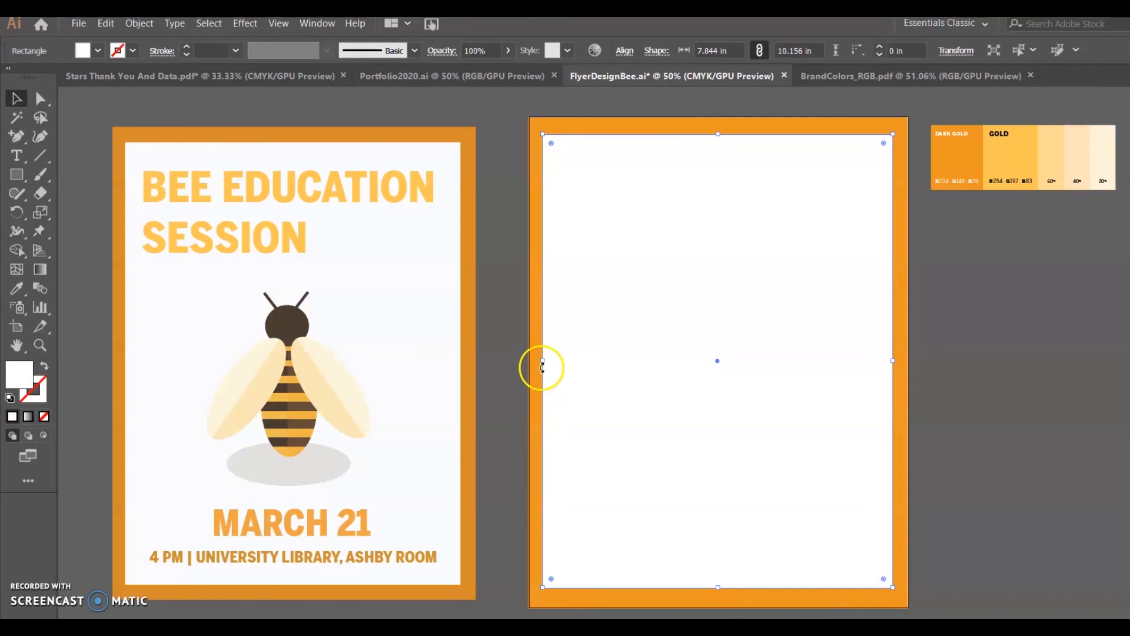
drag(542, 360, 544, 361)
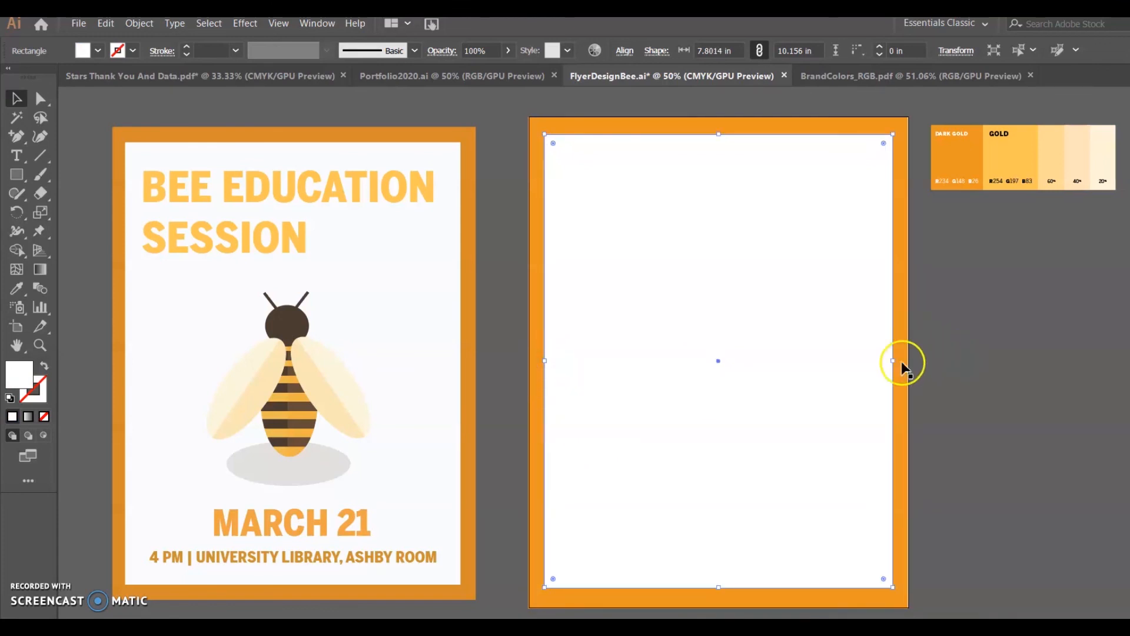
drag(894, 360, 890, 360)
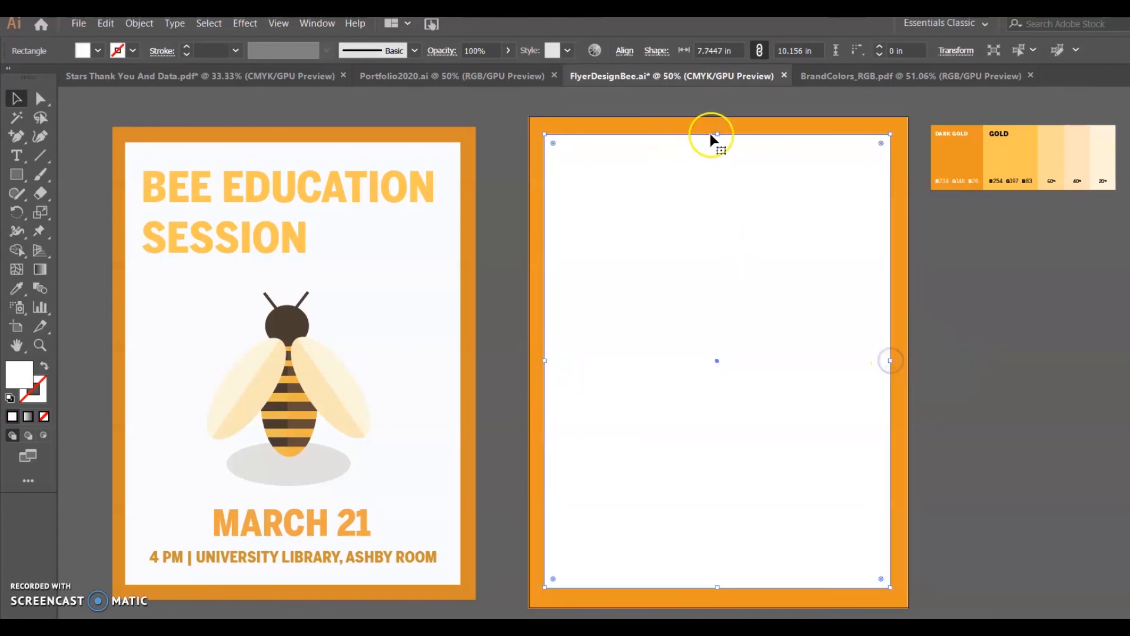
drag(717, 134, 720, 136)
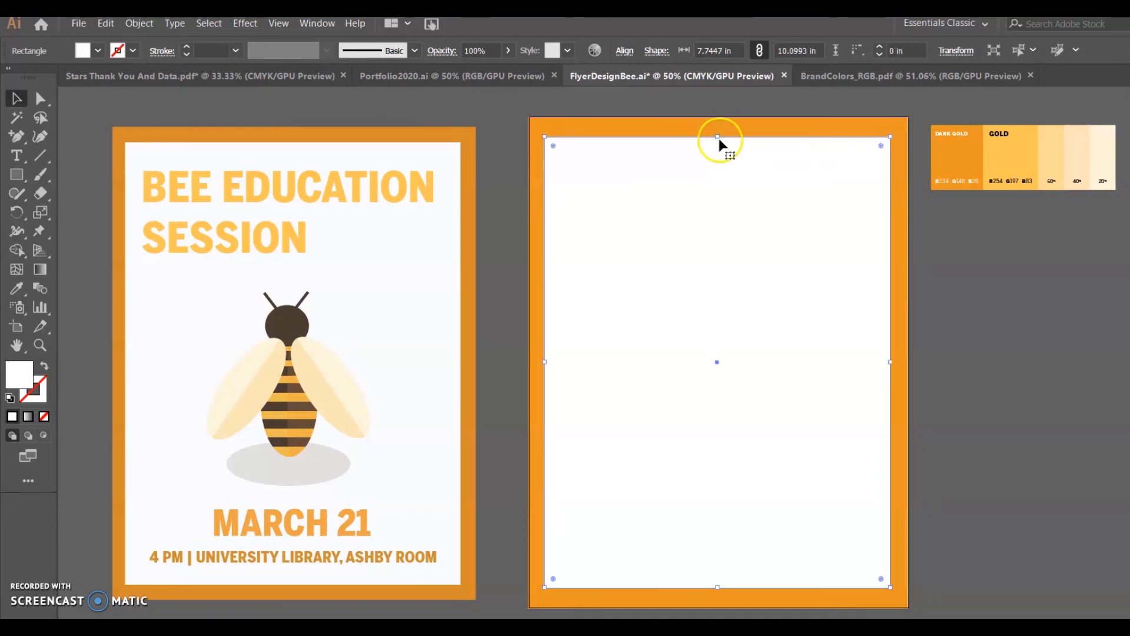
drag(716, 137, 716, 139)
click(938, 331)
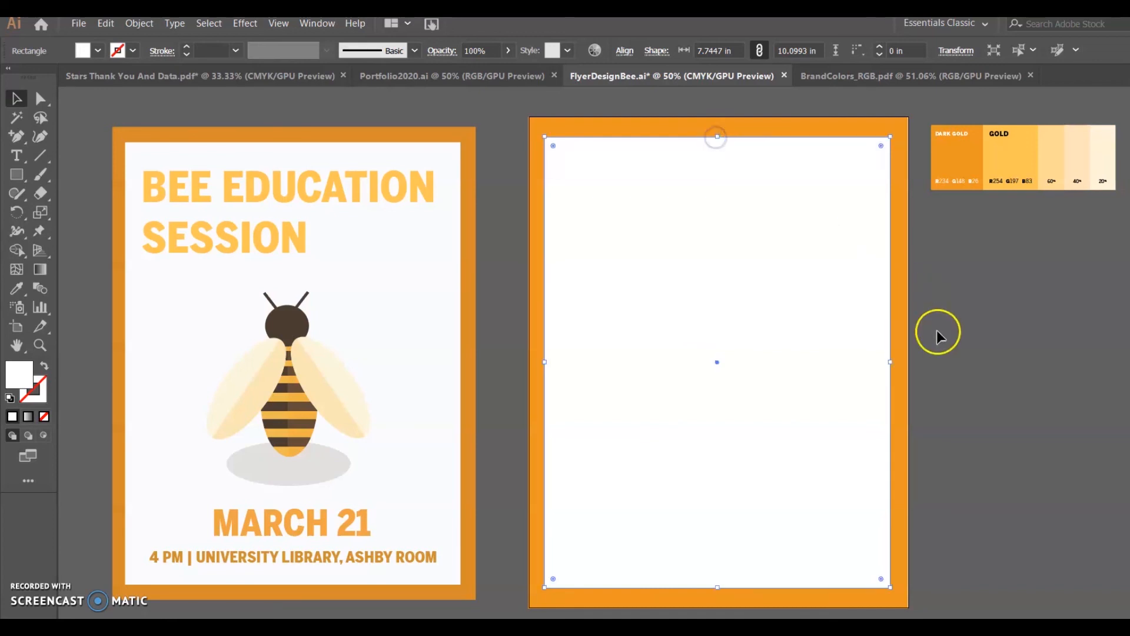
click(909, 320)
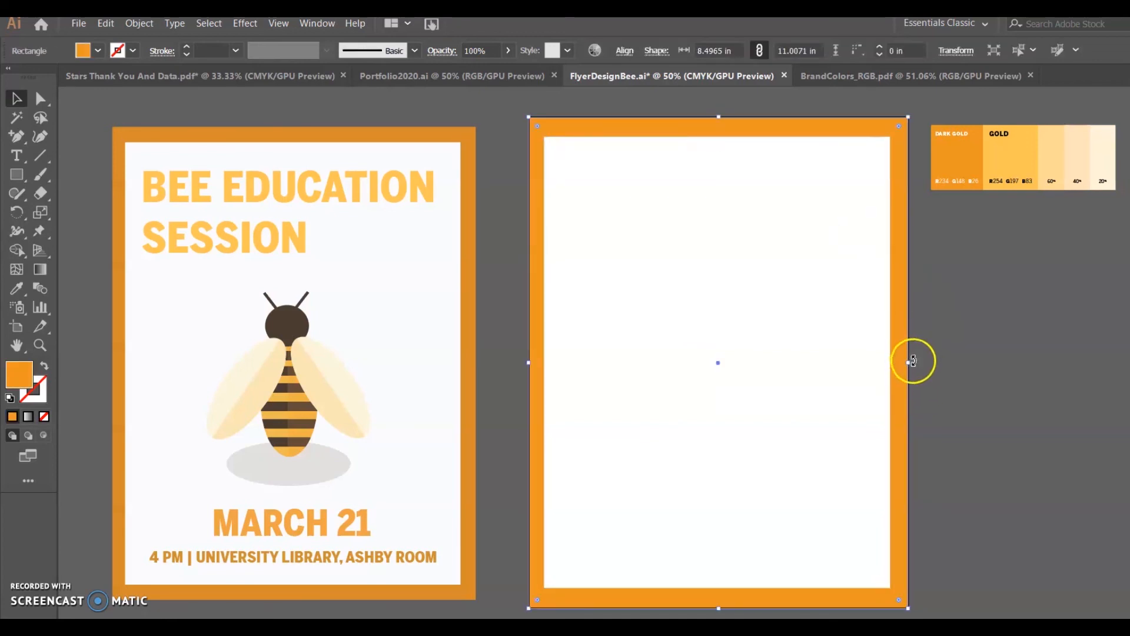
click(951, 380)
Isolate the white rectangle, move its left edge slightly inward, and exit isolation mode
double_click(694, 396)
click(543, 361)
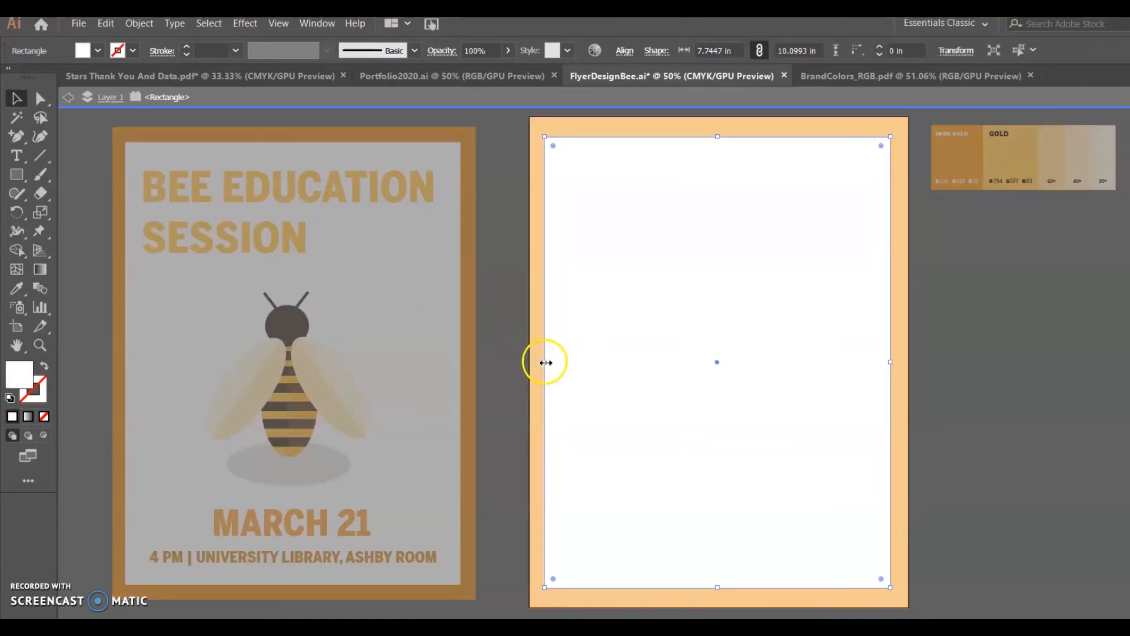
drag(545, 362, 546, 363)
double_click(940, 381)
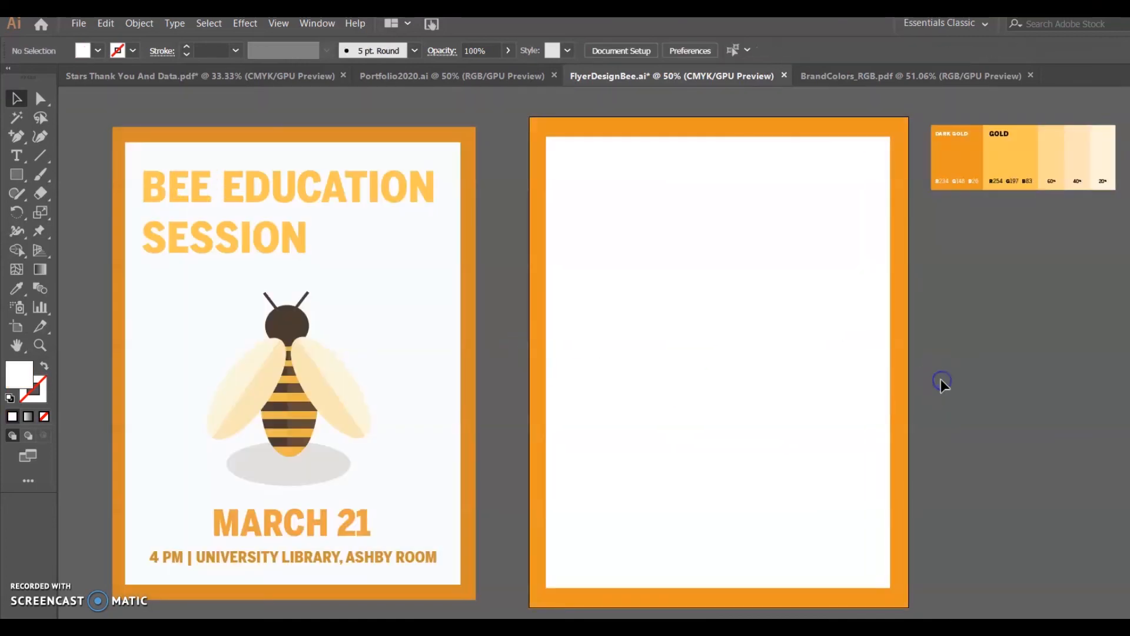
Add the headline BEE EDUCATION SESSION on two lines near the white area's upper-left corner and shift it slightly down and left
click(16, 158)
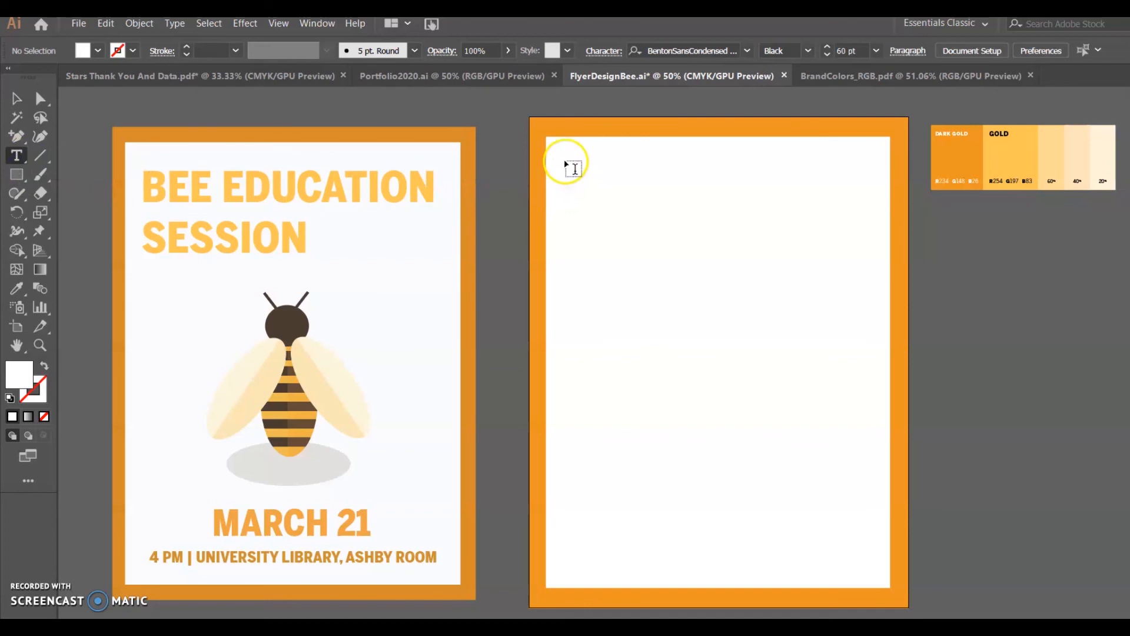
click(589, 188)
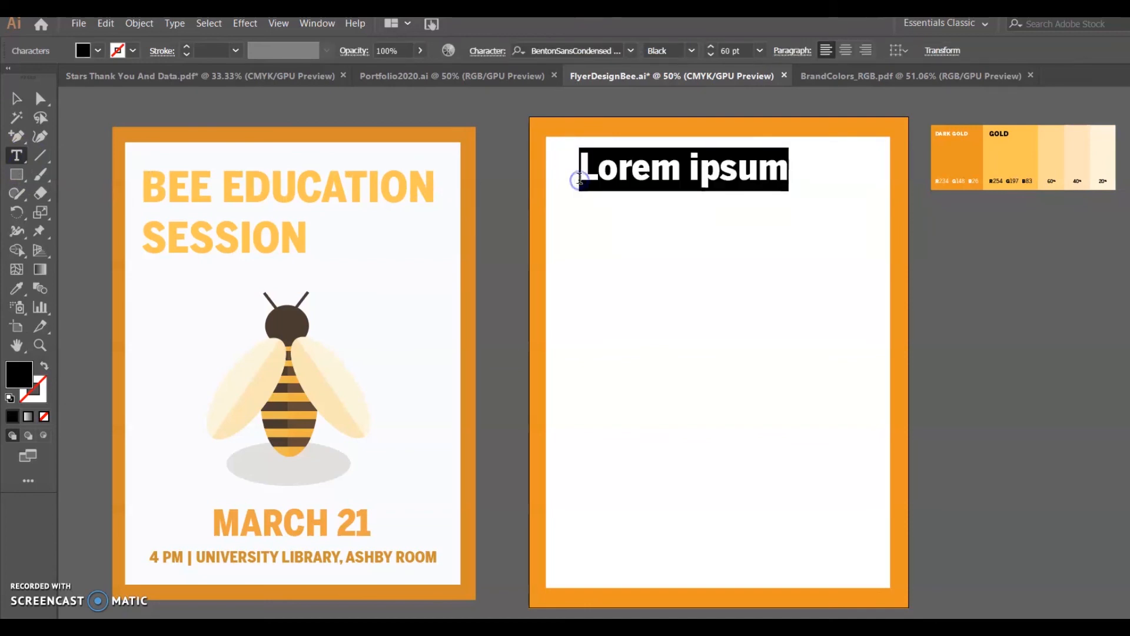
triple_click(594, 171)
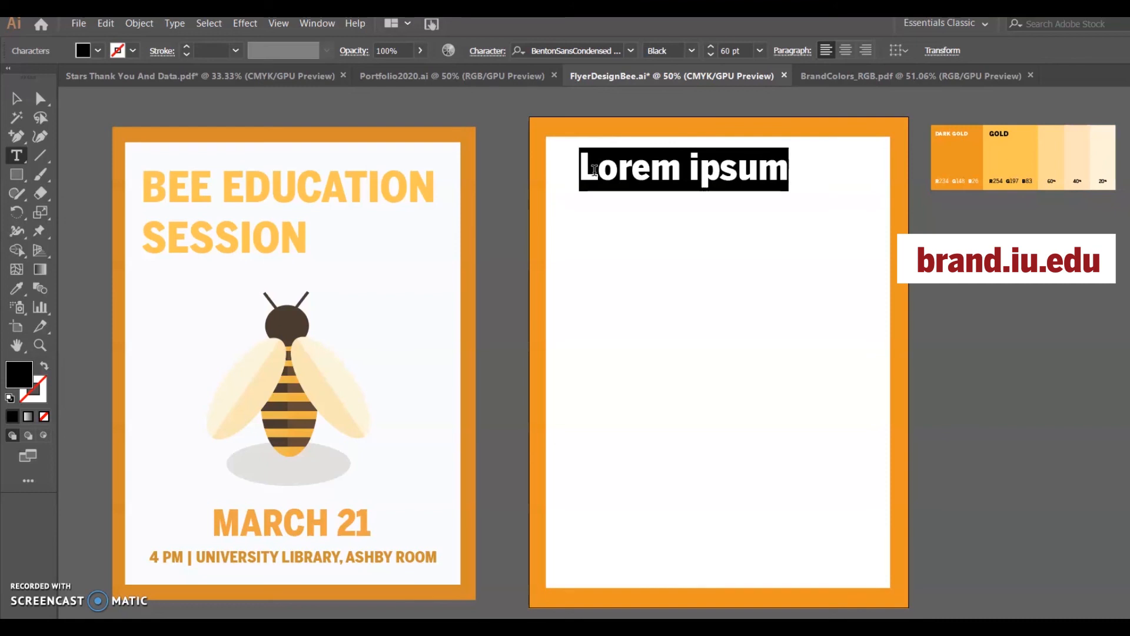
text(BEE EDU)
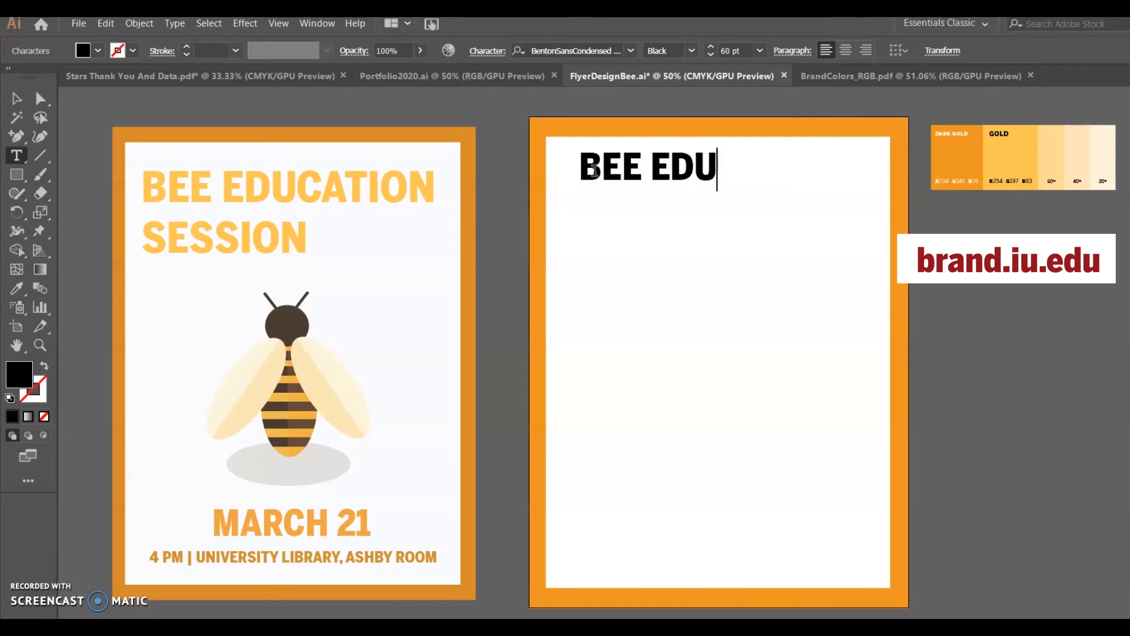
text(CATION S)
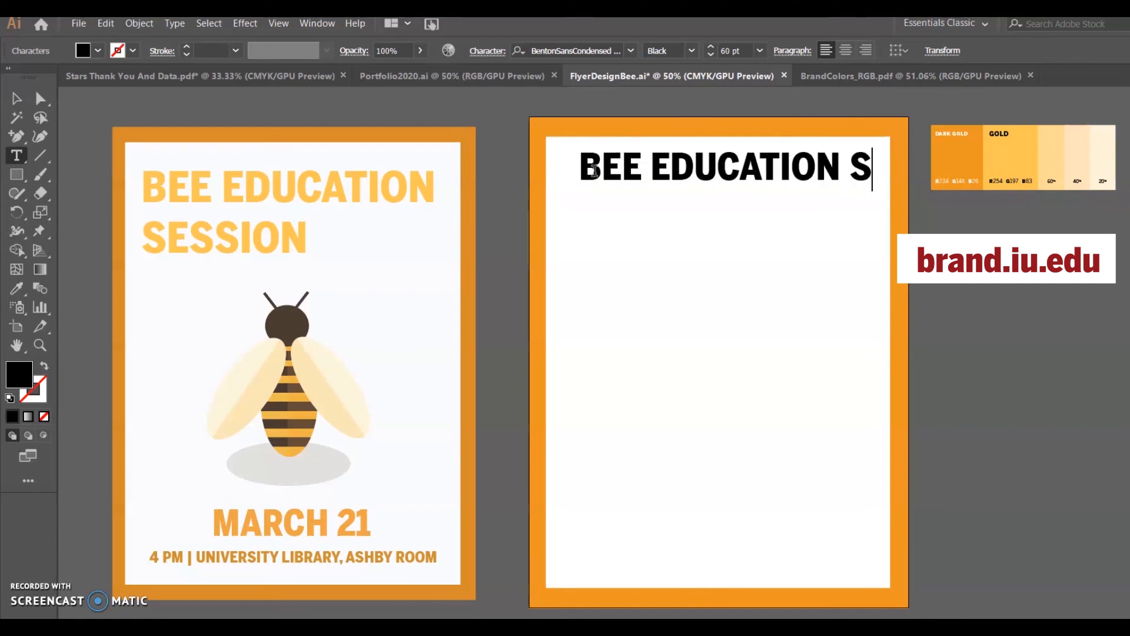
text(ESSION)
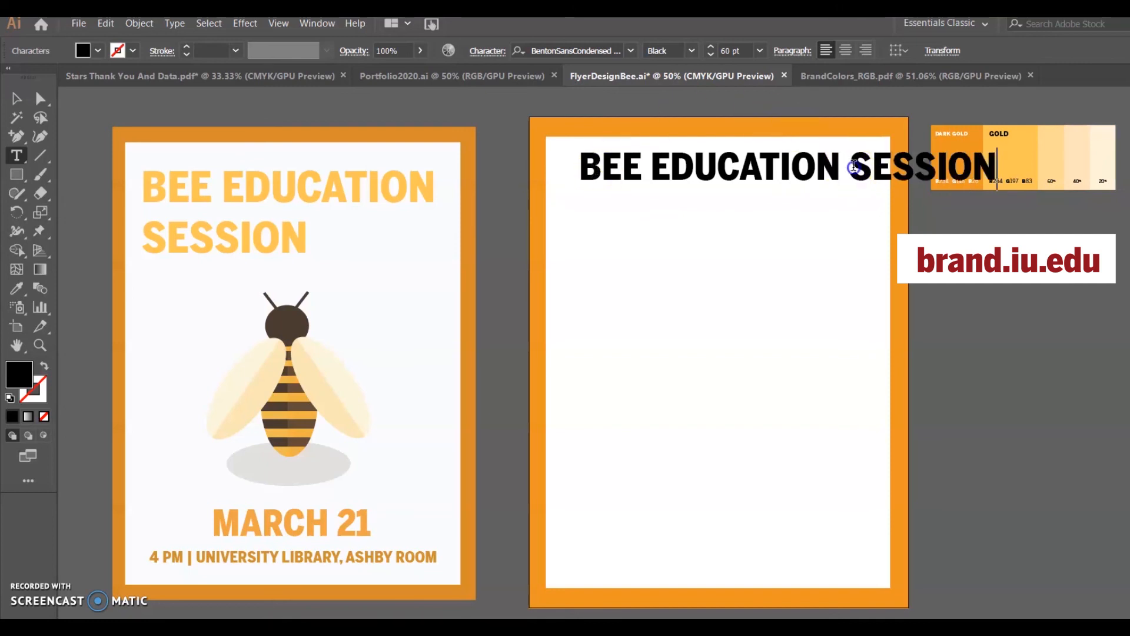
key(BackSpace)
key(Return)
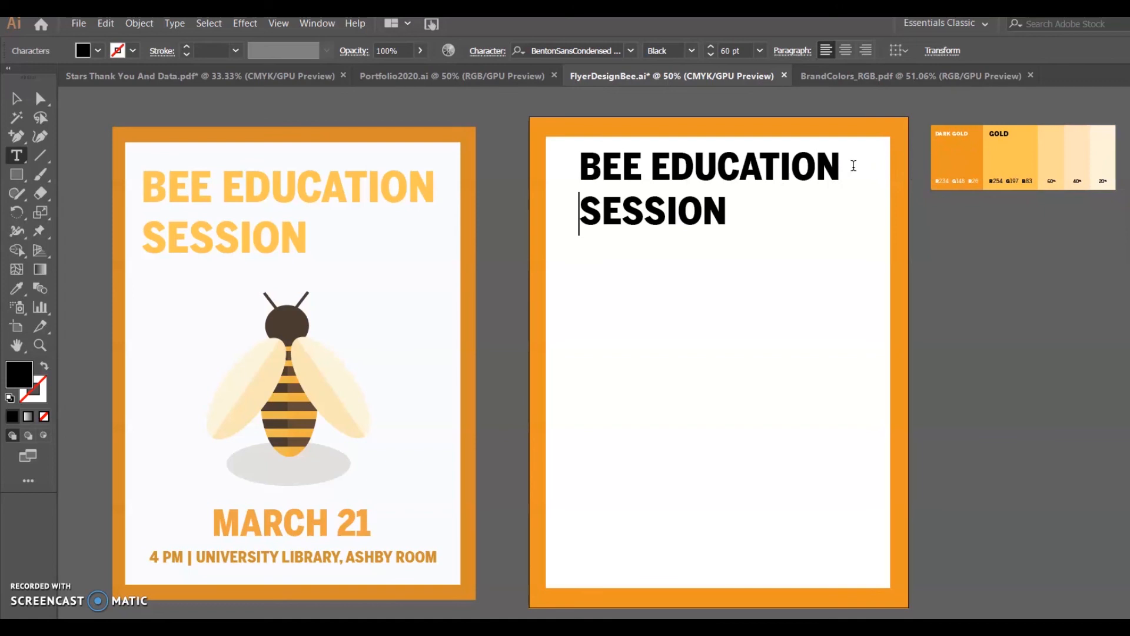
click(15, 97)
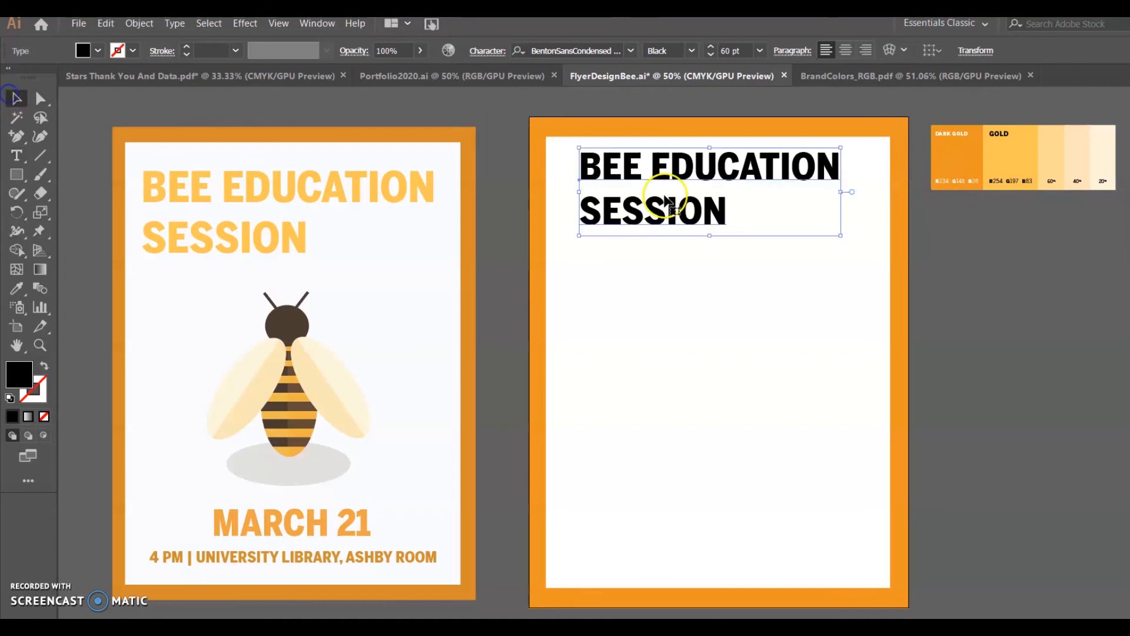
drag(665, 177, 656, 191)
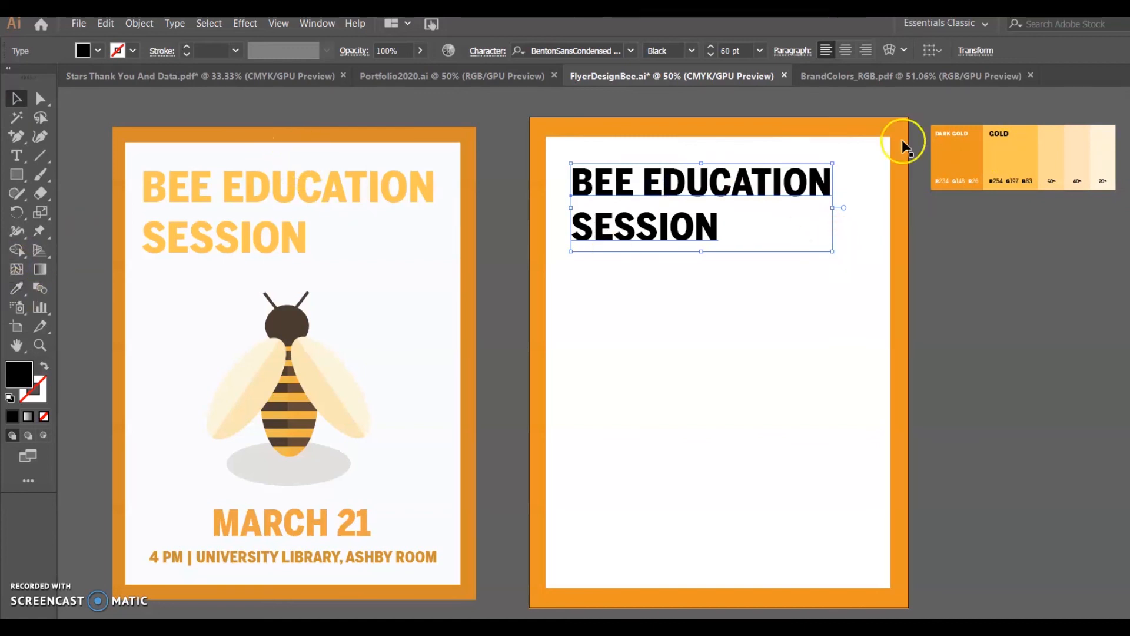
Recolor the headline with the Gold color sampled from the brand color palette
click(16, 290)
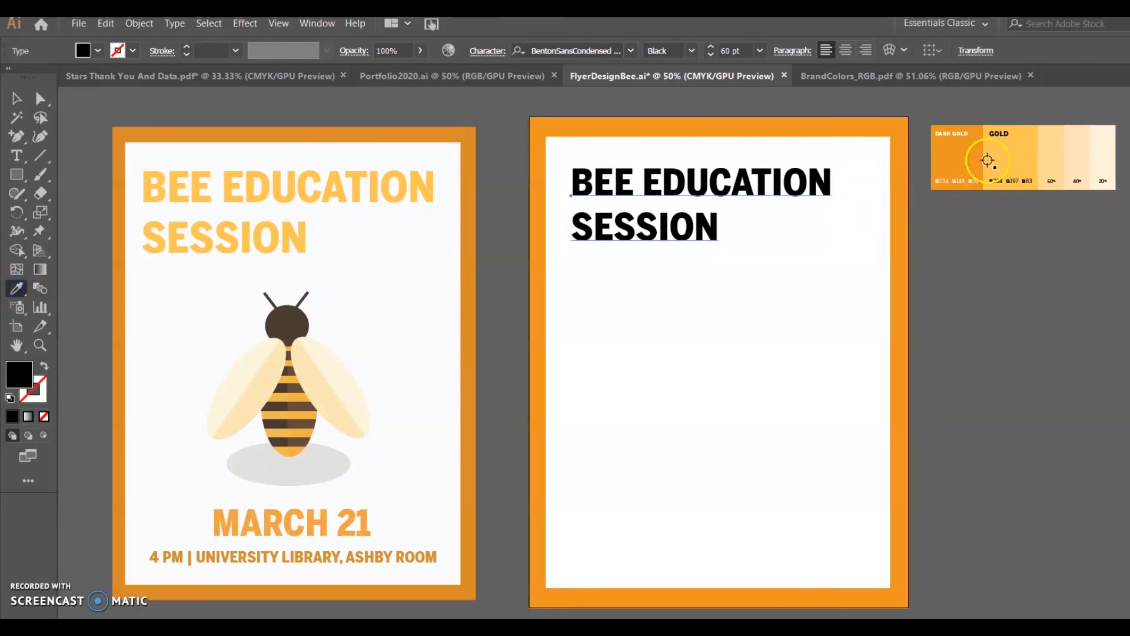
click(950, 151)
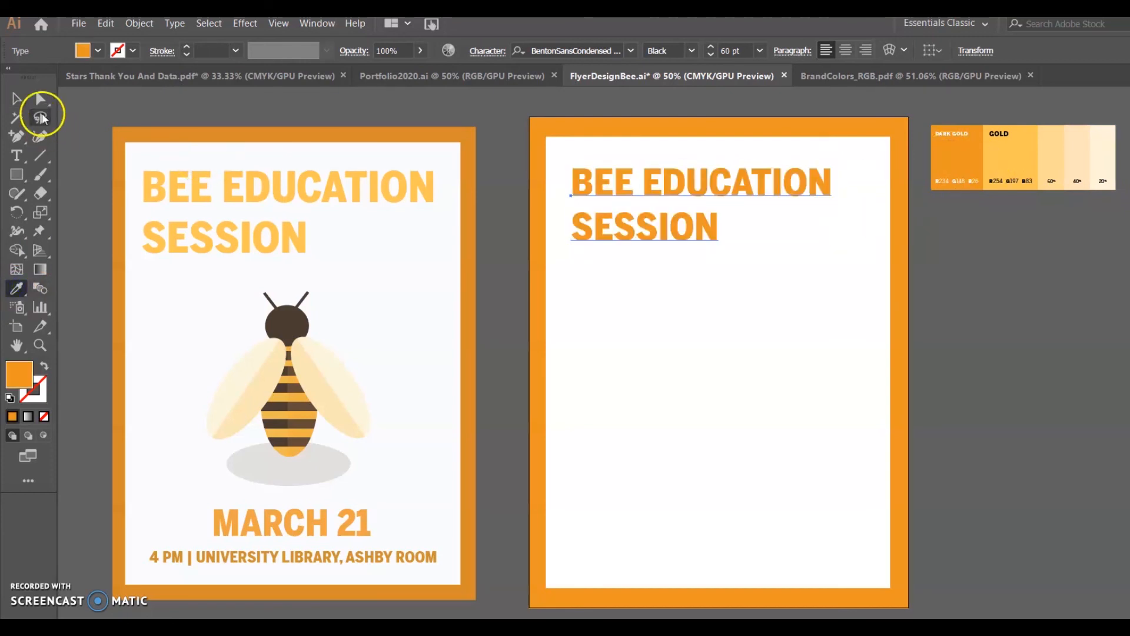
click(16, 99)
click(641, 251)
click(19, 287)
click(1017, 151)
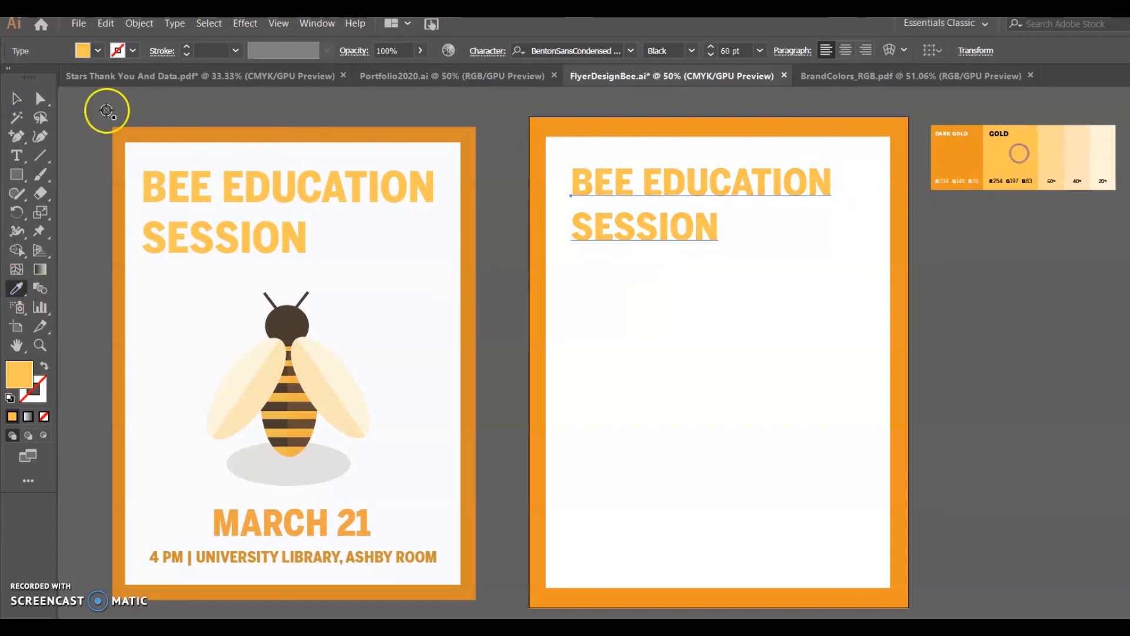
click(16, 98)
click(1023, 253)
Scale the headline up proportionally to about 69 pt and nudge it slightly up and left
click(758, 193)
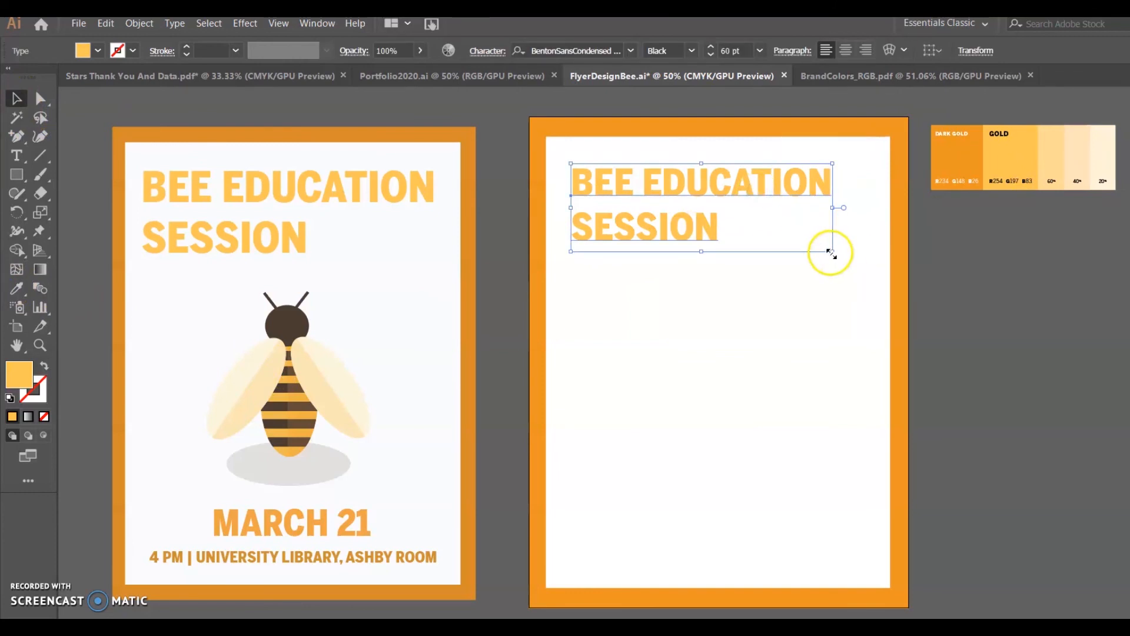
drag(832, 253, 870, 267)
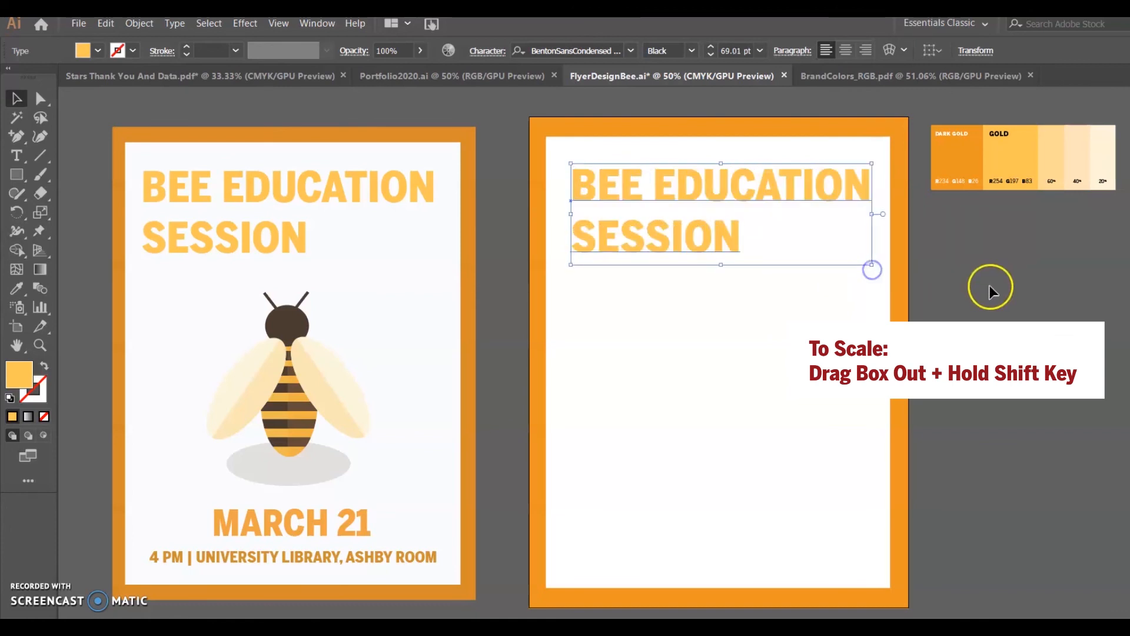
click(989, 284)
drag(801, 189, 794, 185)
click(986, 270)
click(803, 267)
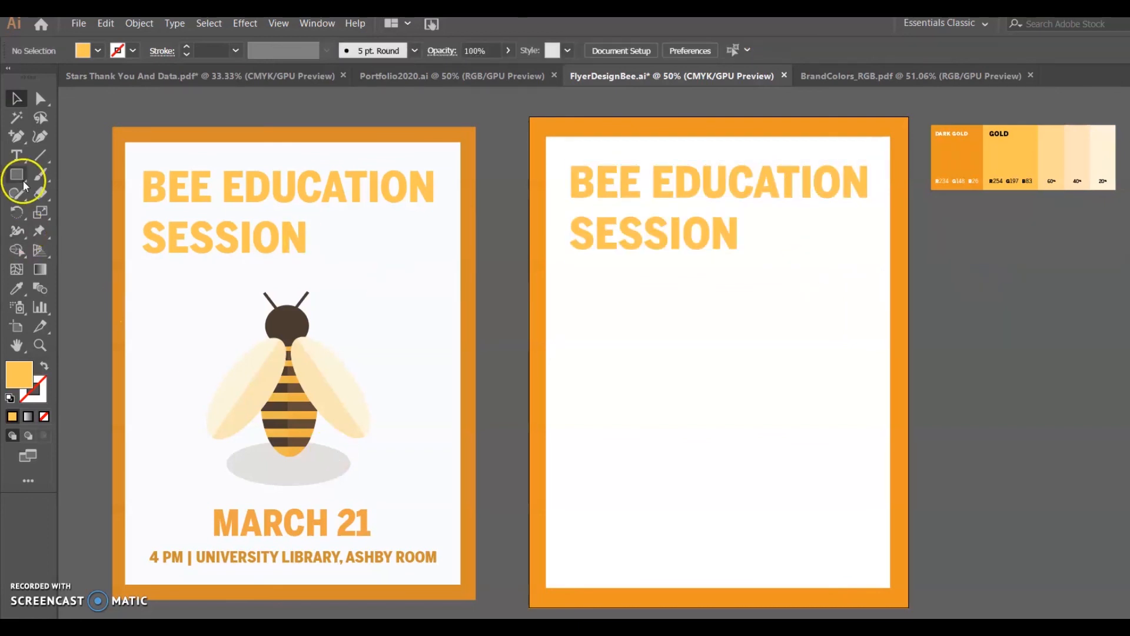
Add the date text MARCH 21 and place it near the horizontal center of the flyer's lower part
click(16, 159)
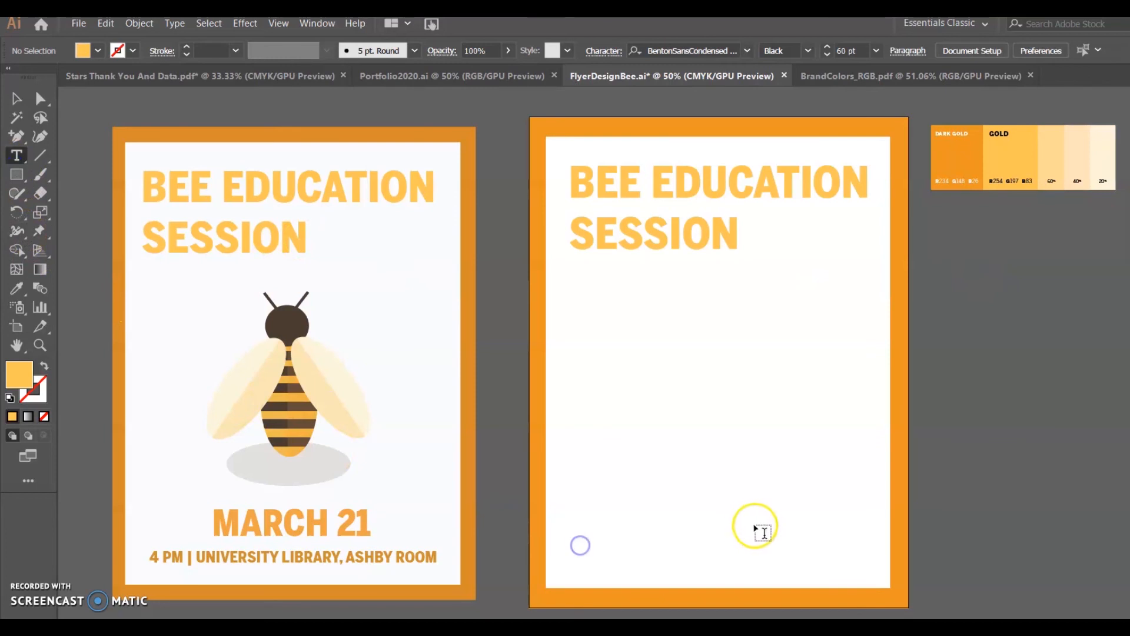
click(712, 487)
double_click(749, 476)
triple_click(749, 476)
text(MAR)
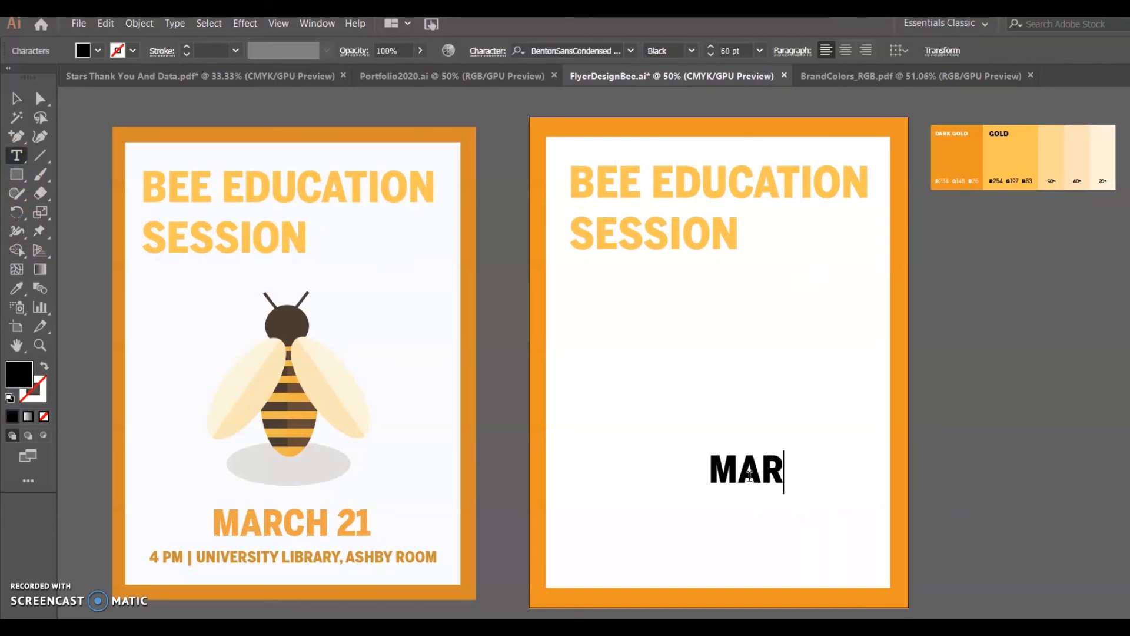
text(CH )
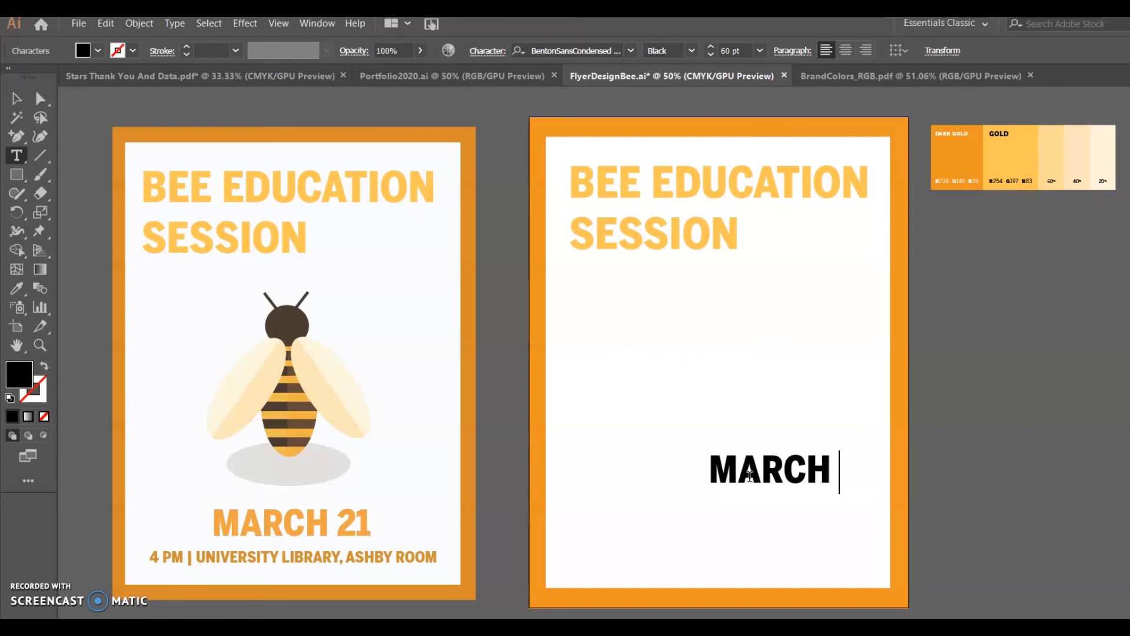
text(21)
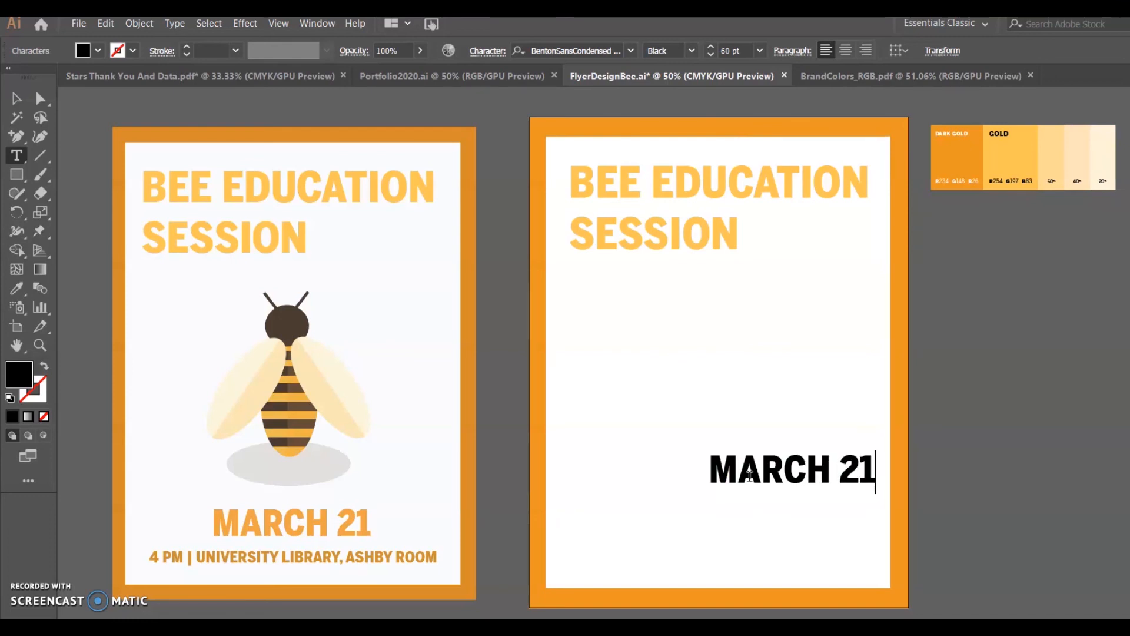
click(16, 98)
drag(860, 478, 778, 521)
Recolor the MARCH 21 text with the Dark Gold color sampled from the brand color palette
click(16, 287)
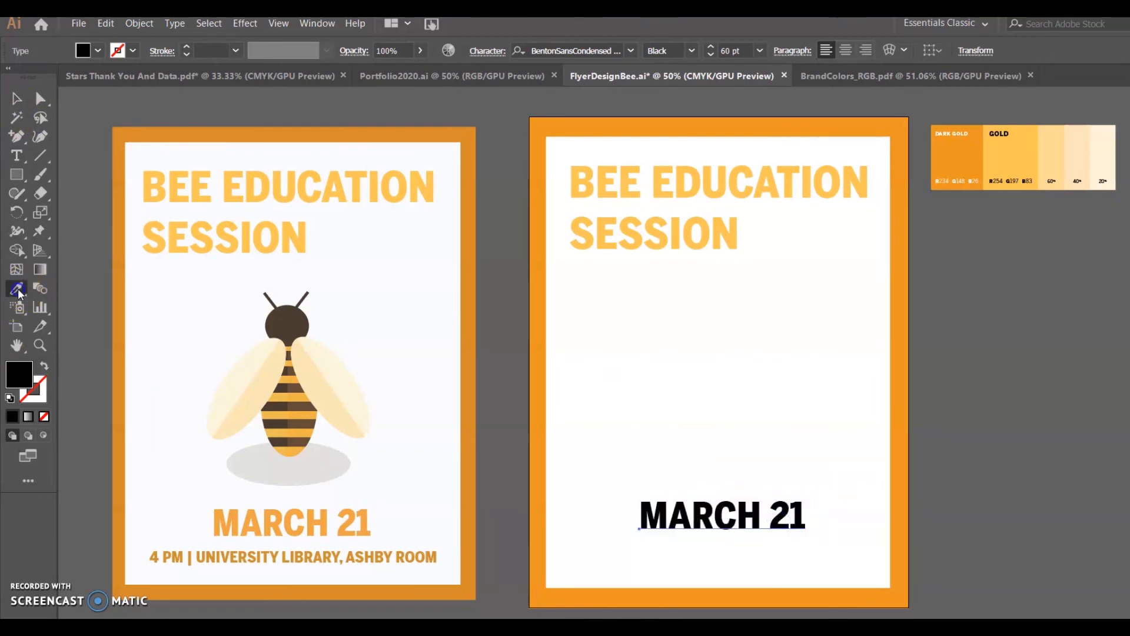
click(944, 152)
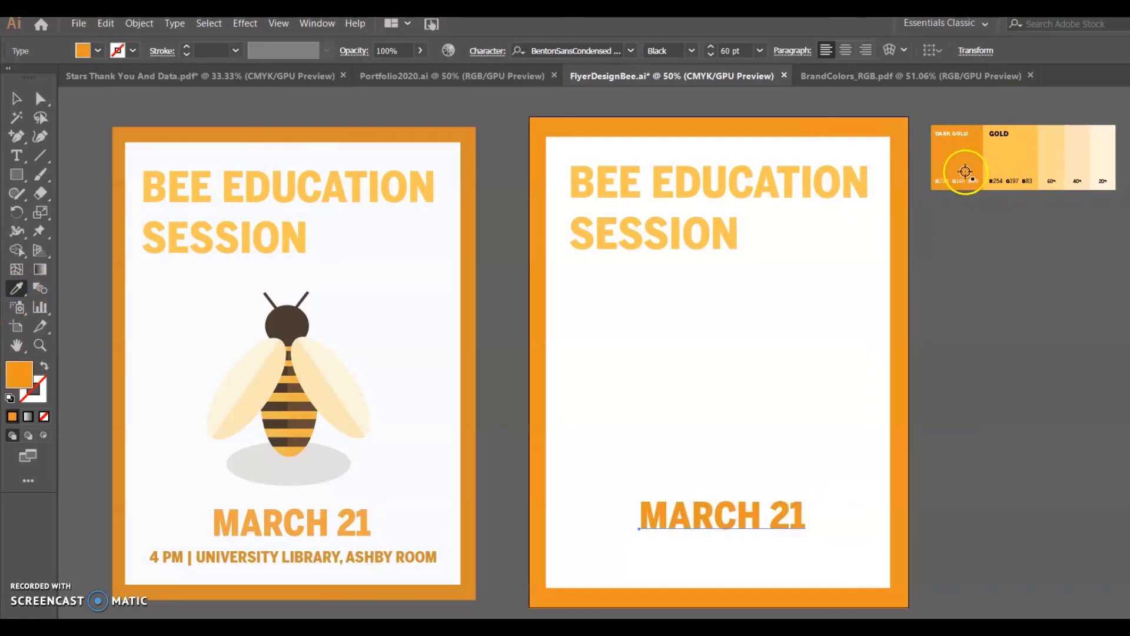
click(16, 98)
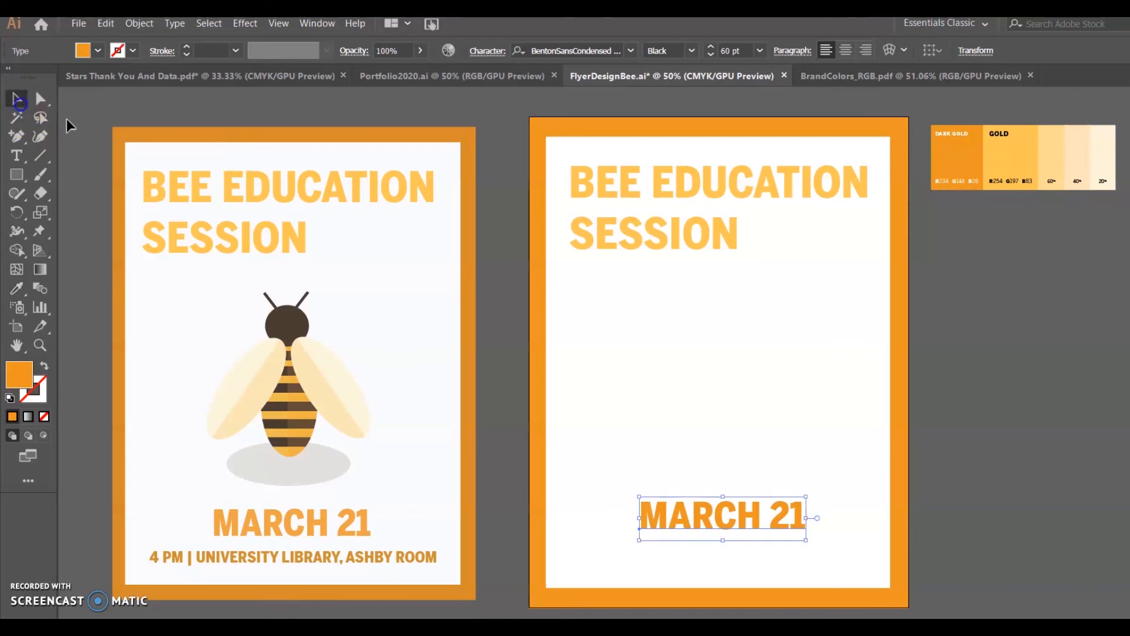
click(996, 407)
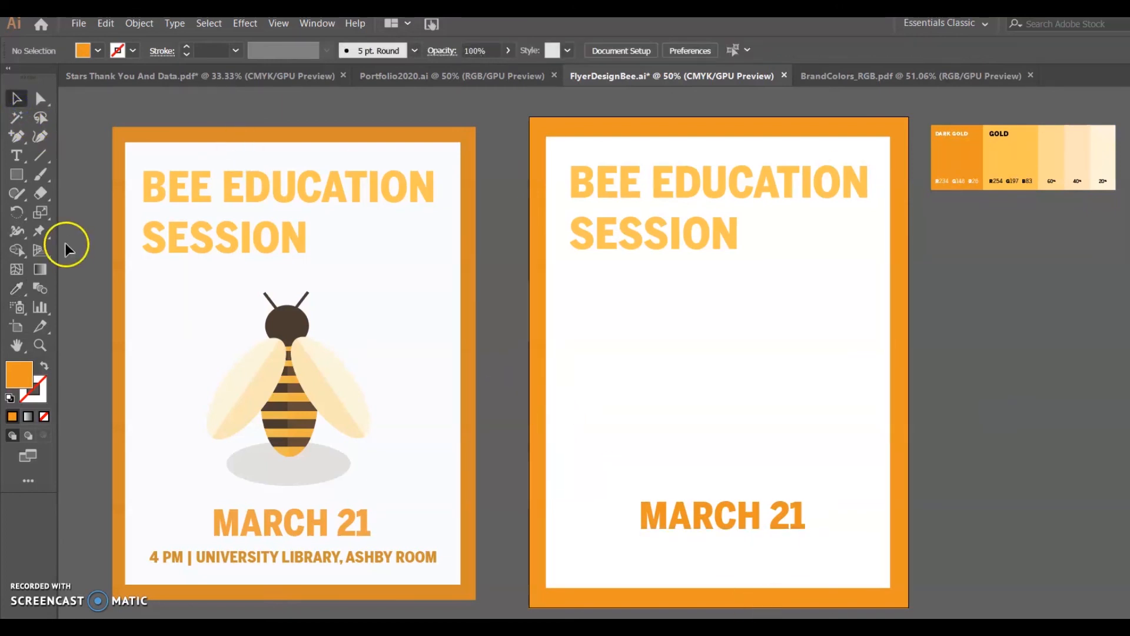
Add the text line 4PM | UNIVERSITY LIBRARY, ASHBY ROOM above the date
click(24, 155)
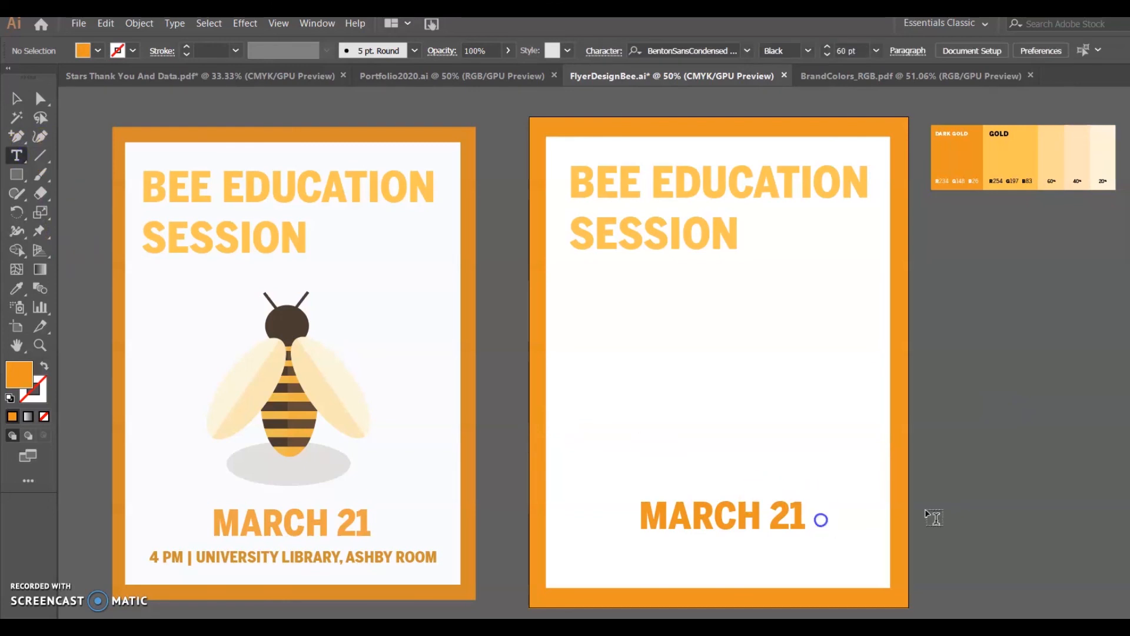
click(690, 439)
triple_click(717, 428)
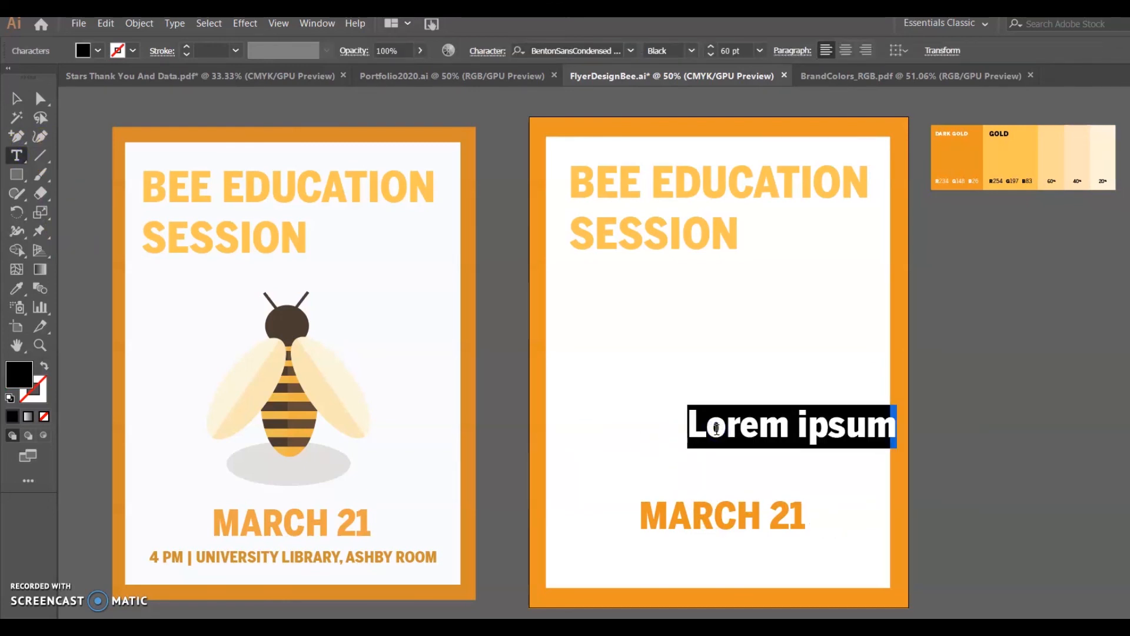
text(4PM)
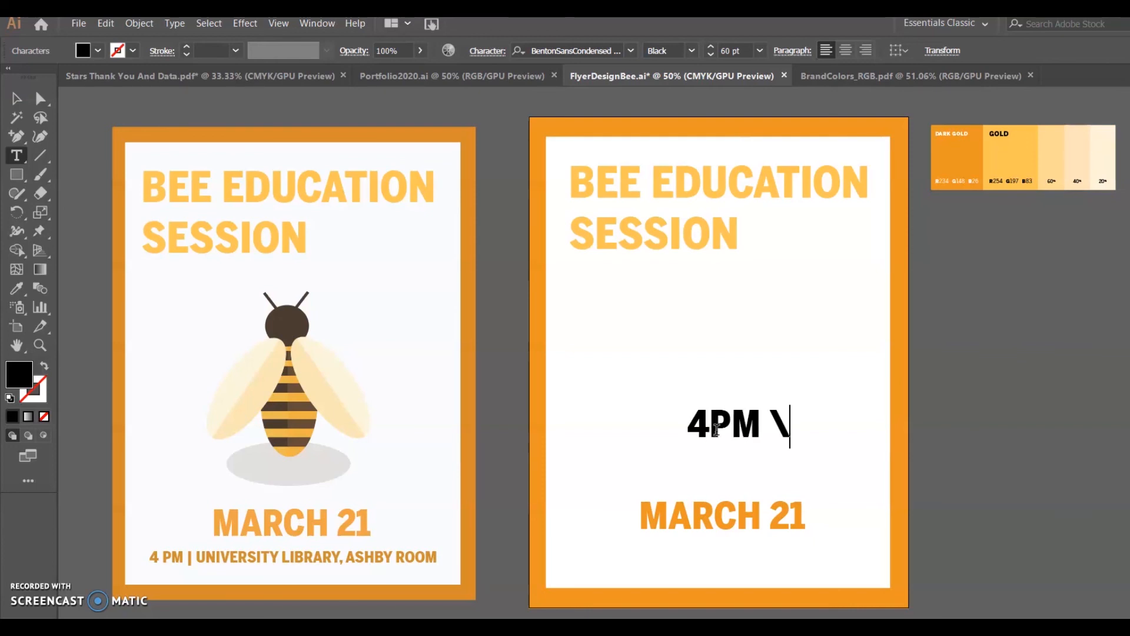
text( | uN)
key(BackSpace)
key(BackSpace)
text(UNIVERSITY LIBRA)
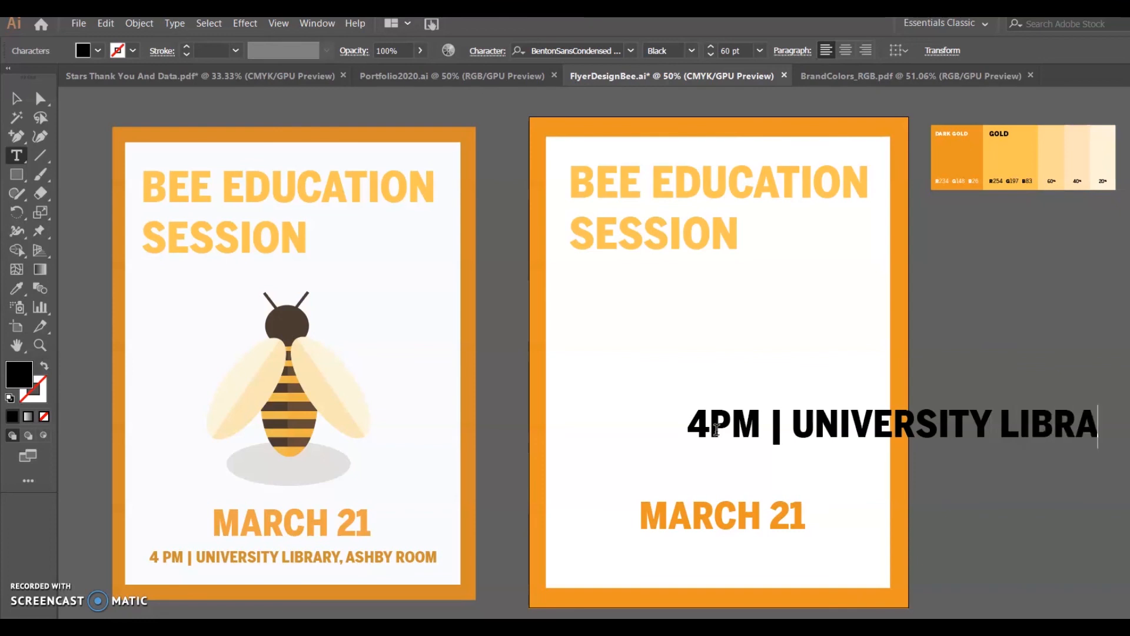
text(RY)
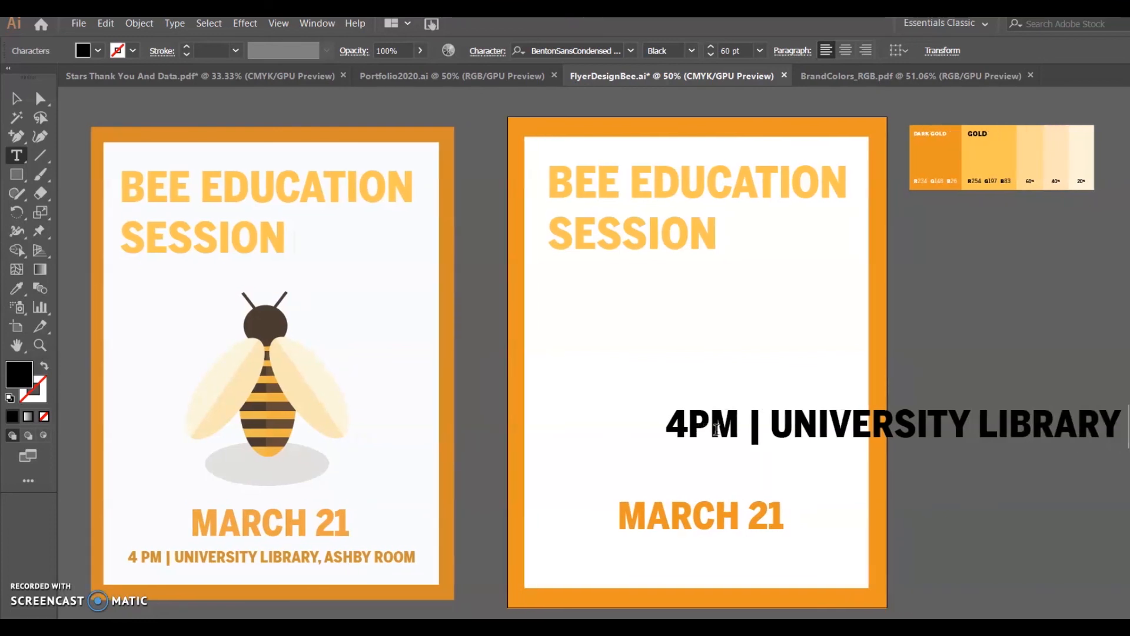
text(,)
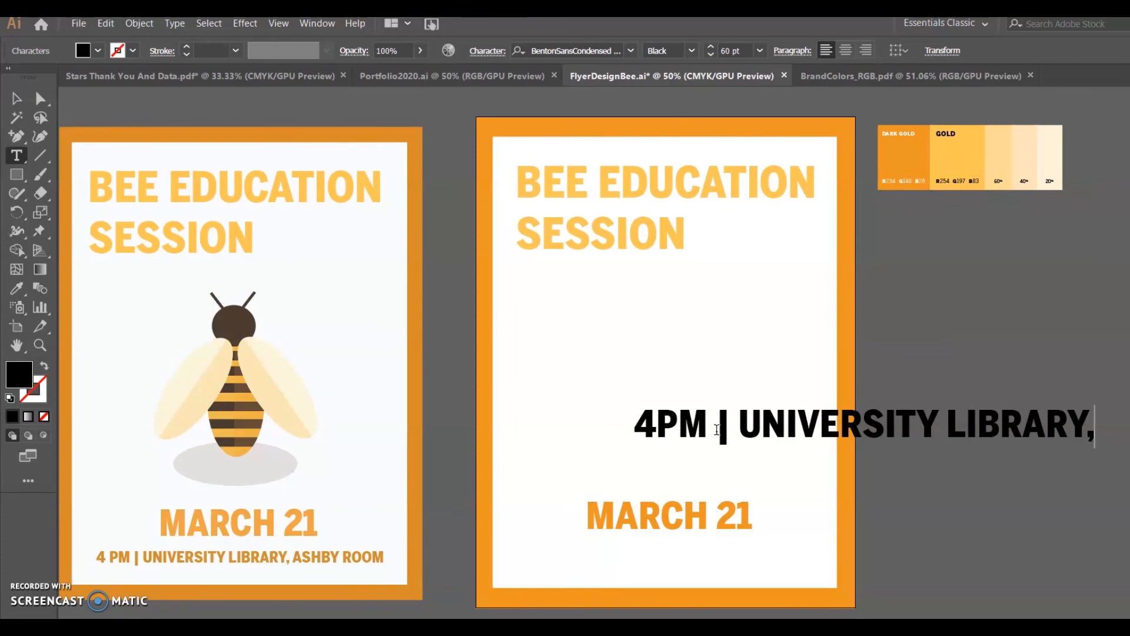
text( ASHBY BROO)
key(BackSpace)
key(BackSpace)
key(BackSpace)
key(BackSpace)
text(ROOM)
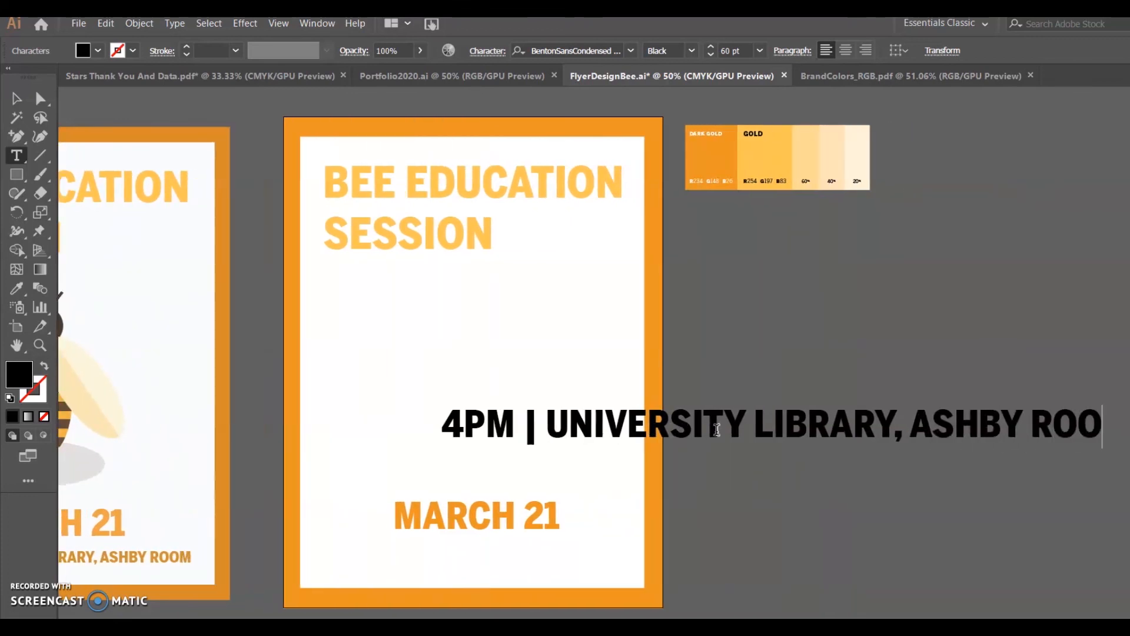
Move the time and location line left and scale it down proportionally to about 24 pt so it fits inside the border
click(19, 99)
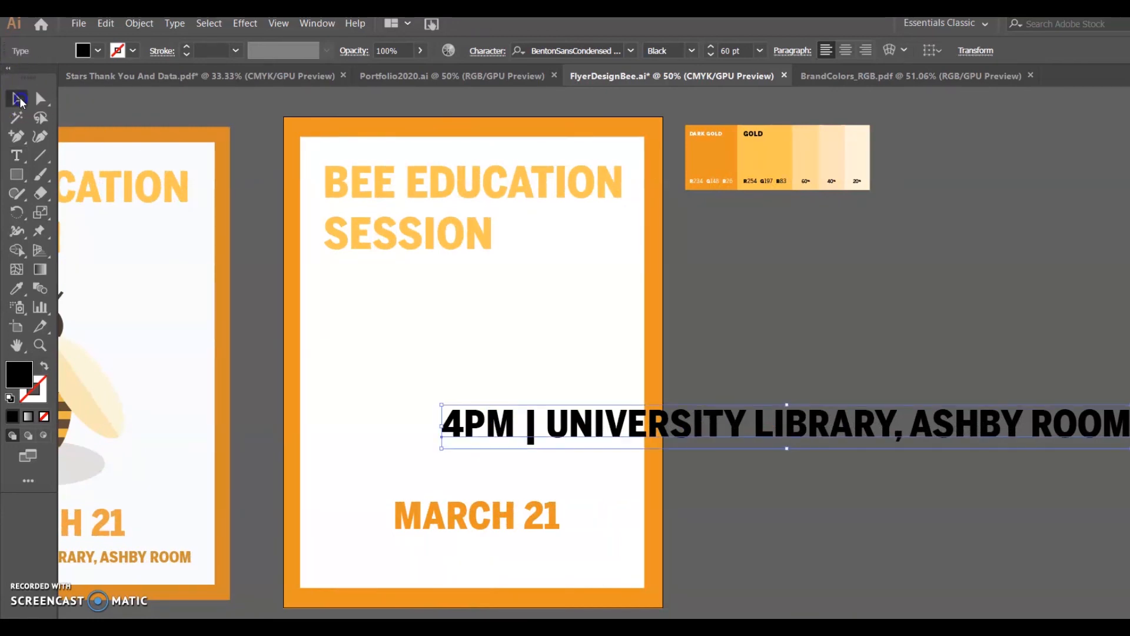
drag(804, 440, 704, 445)
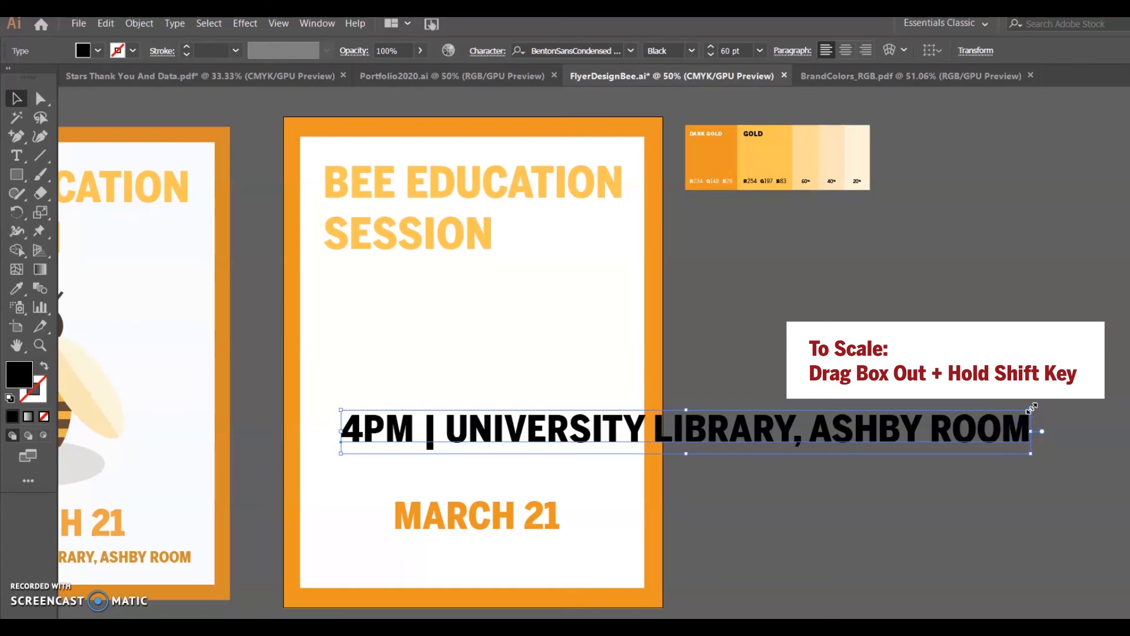
drag(1031, 407, 864, 437)
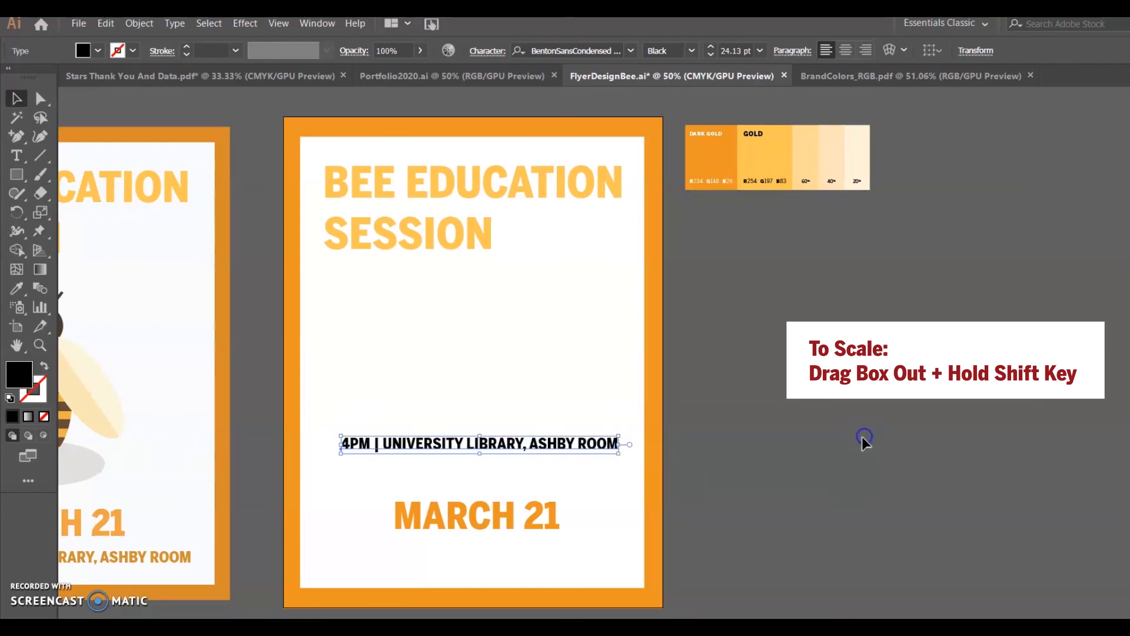
click(743, 489)
Move the 4PM | UNIVERSITY LIBRARY, ASHBY ROOM line below MARCH 21 and scale it up to about 25 pt
scroll(593, 361, left, 4)
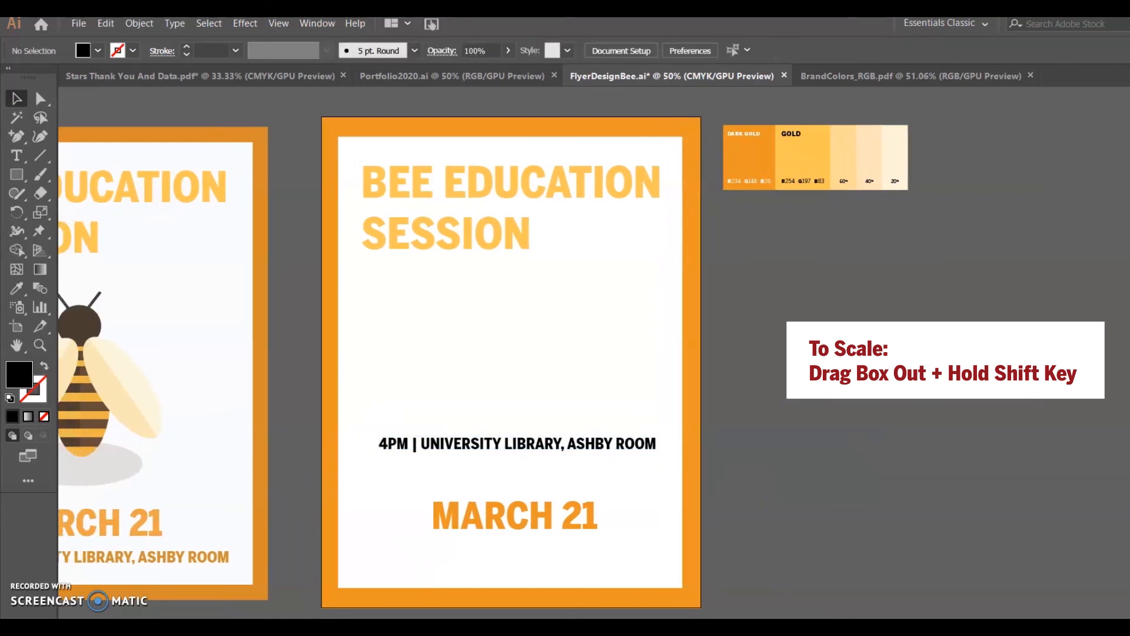
click(705, 454)
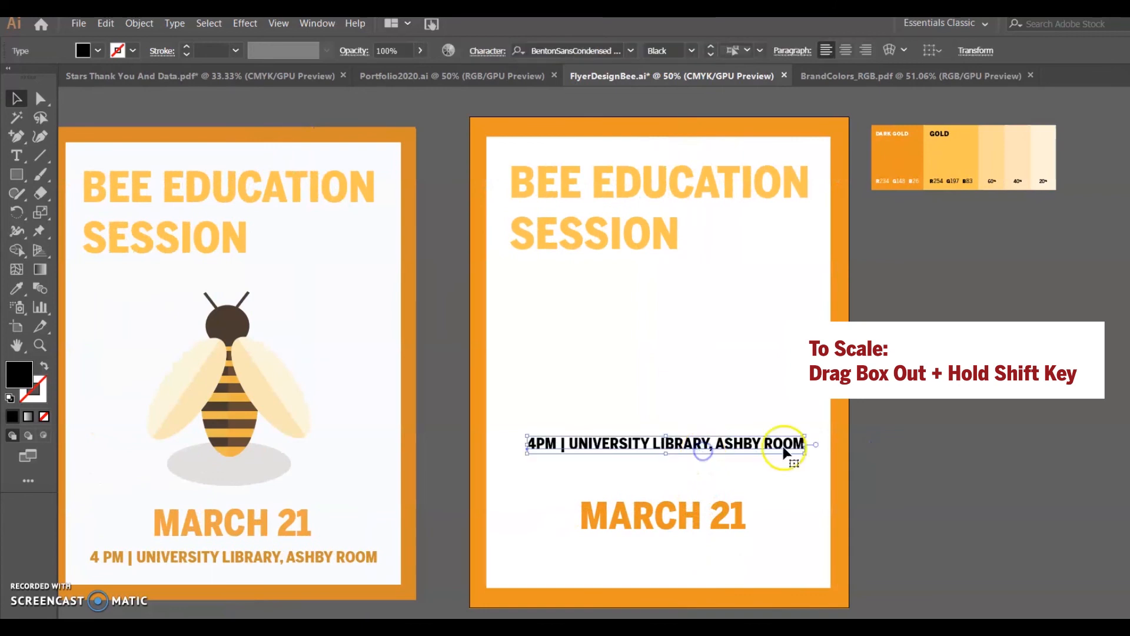
drag(805, 436, 771, 550)
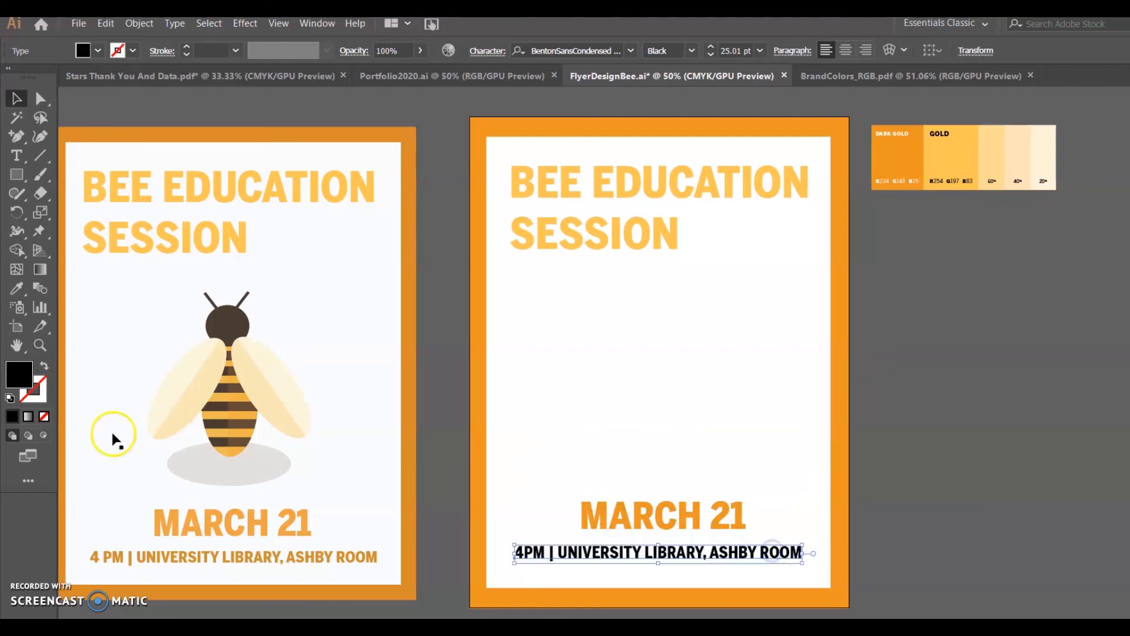
Recolor the time and location line with the Dark Gold sampled from the brand color palette
click(22, 288)
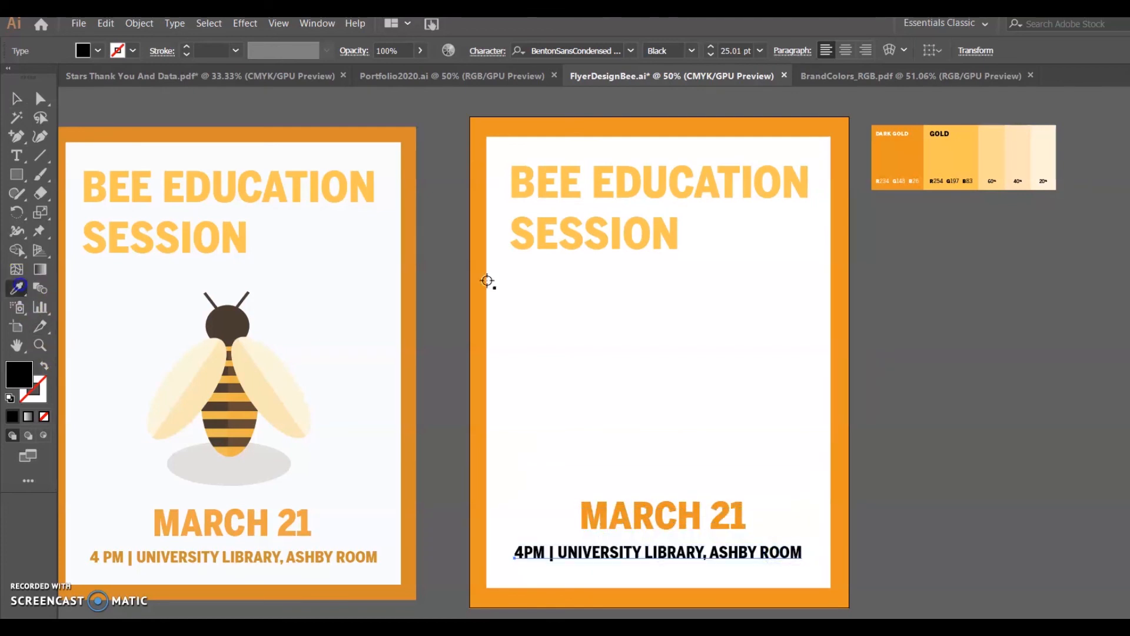
click(890, 150)
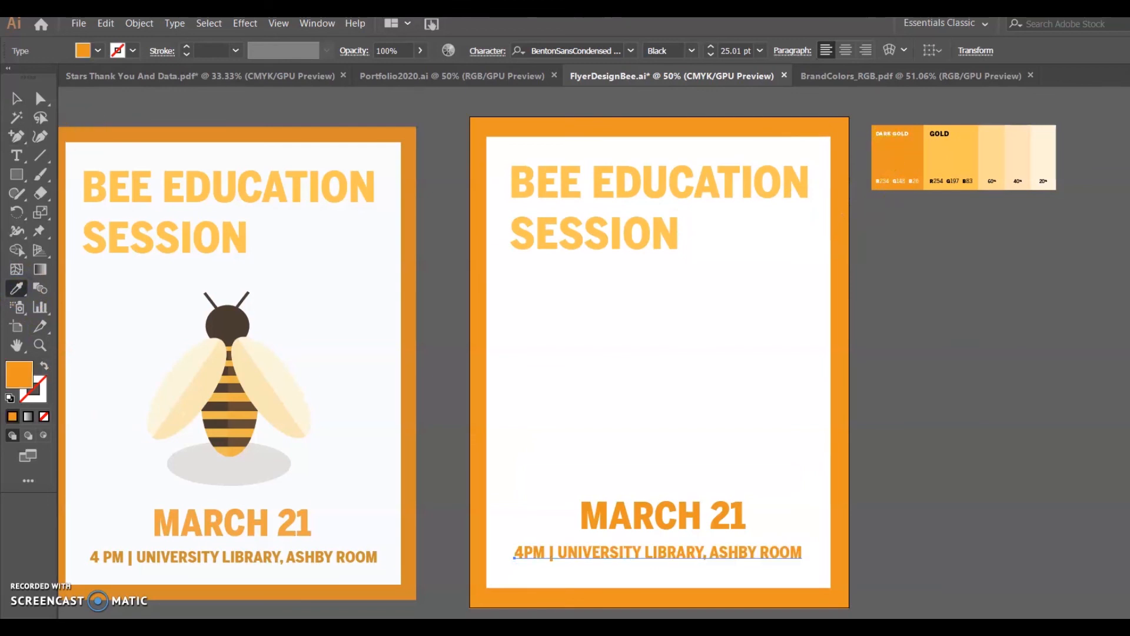
click(15, 99)
click(991, 484)
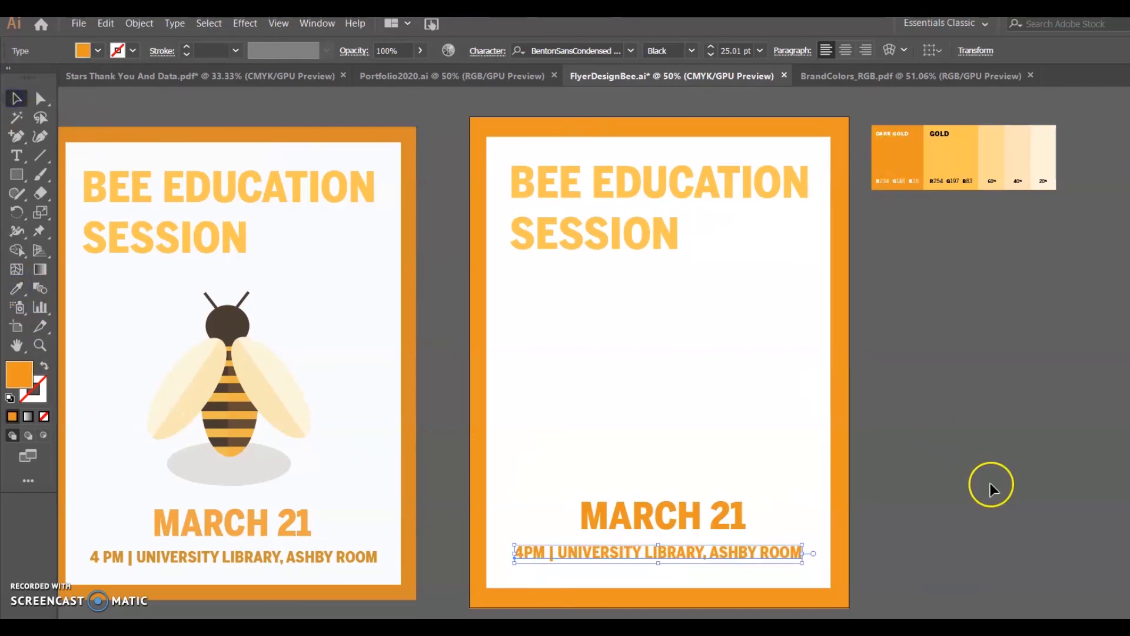
Shift MARCH 21 slightly right and down and lower the time and location line a little to match the sample flyer's spacing
click(665, 525)
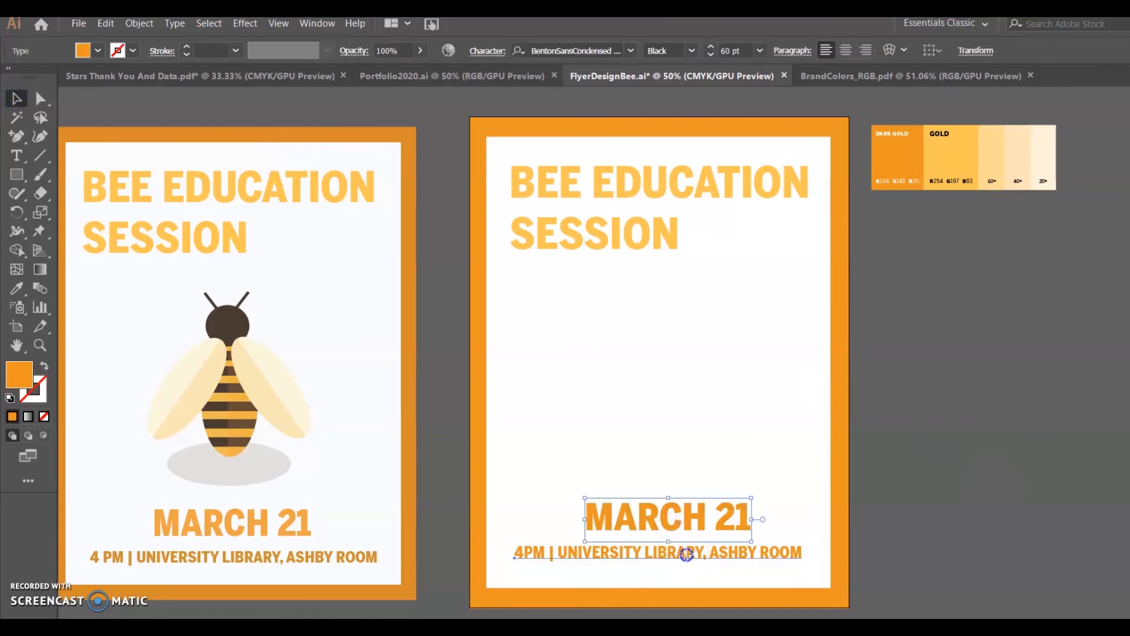
drag(687, 555, 686, 559)
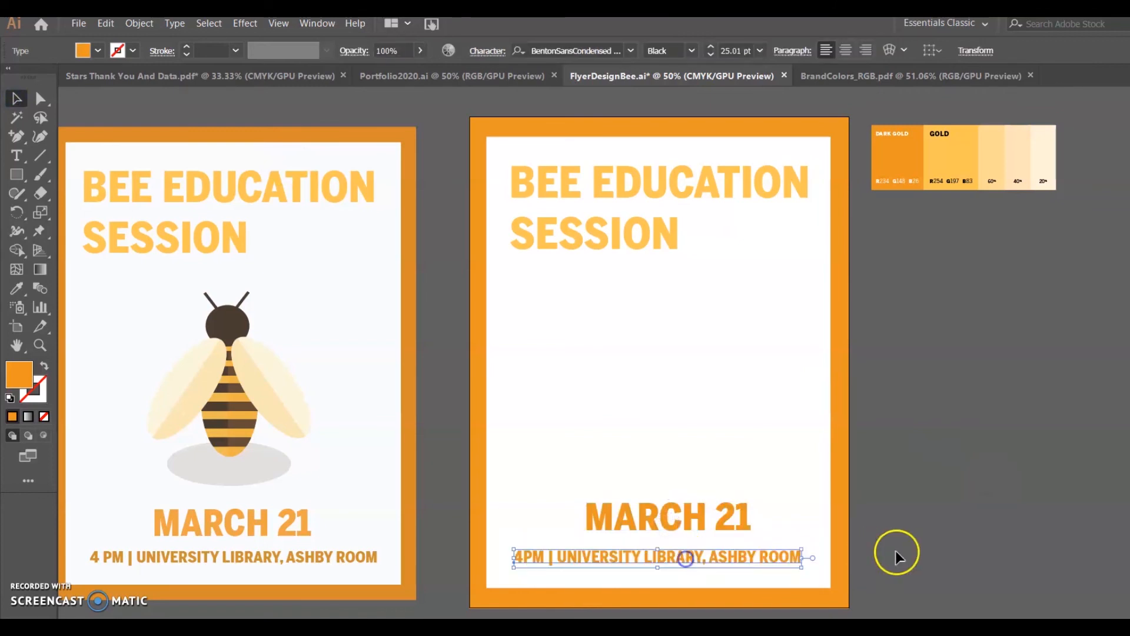
click(932, 554)
drag(719, 507, 723, 513)
click(929, 542)
scroll(659, 362, left, 4)
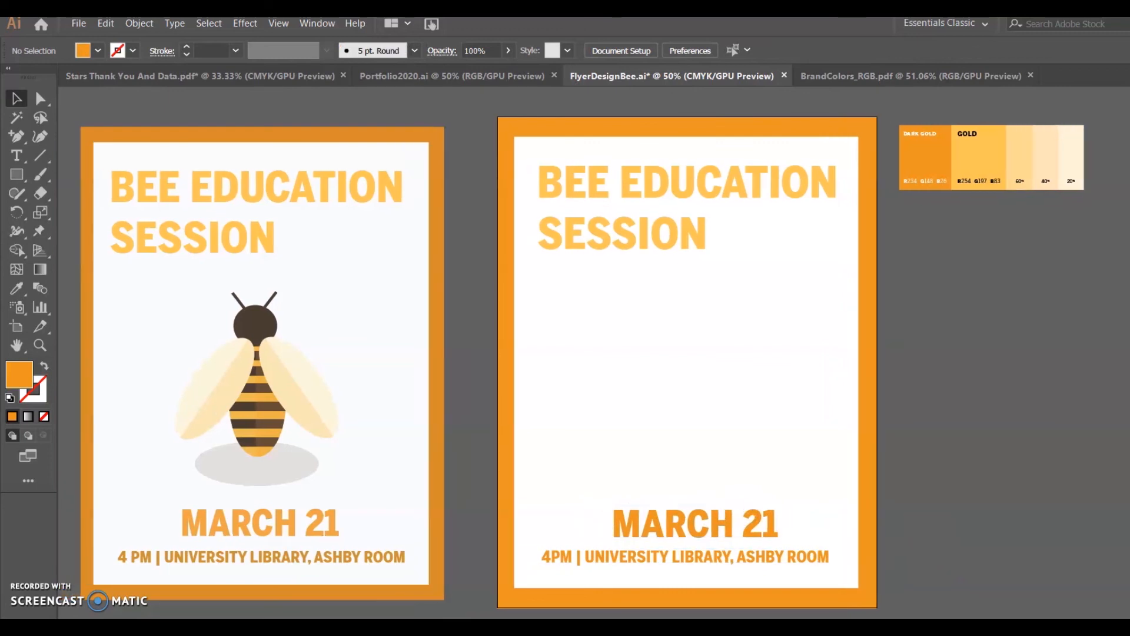
click(770, 554)
click(1046, 524)
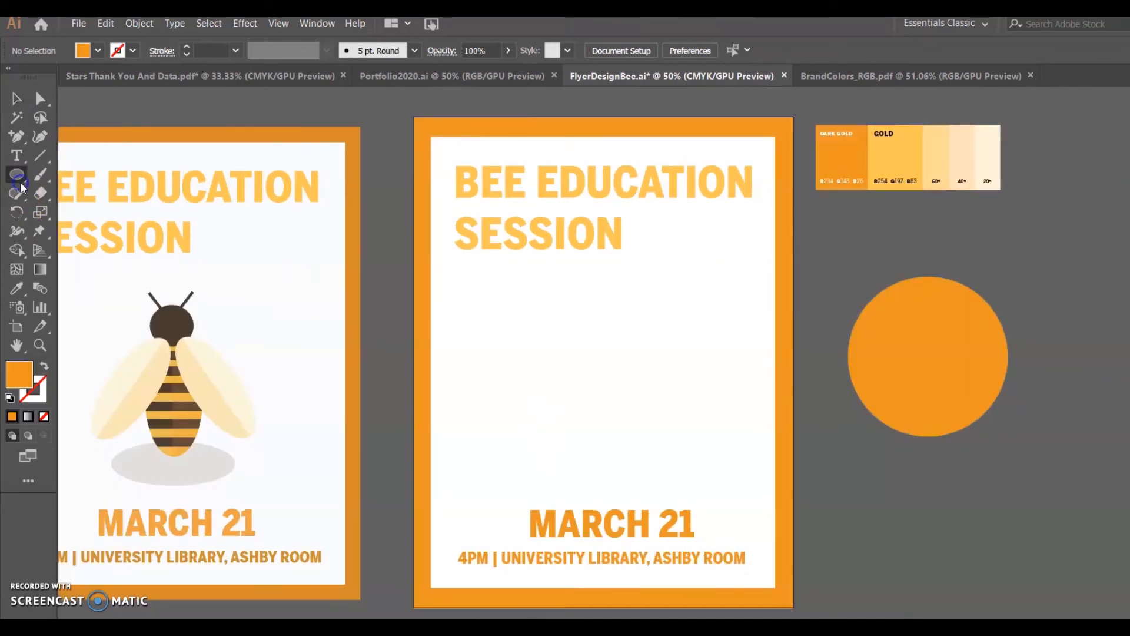
Undo the orange circle and draw an upright ellipse about 2.24 by 3.62 in on the empty canvas below the color palette
click(20, 182)
click(22, 184)
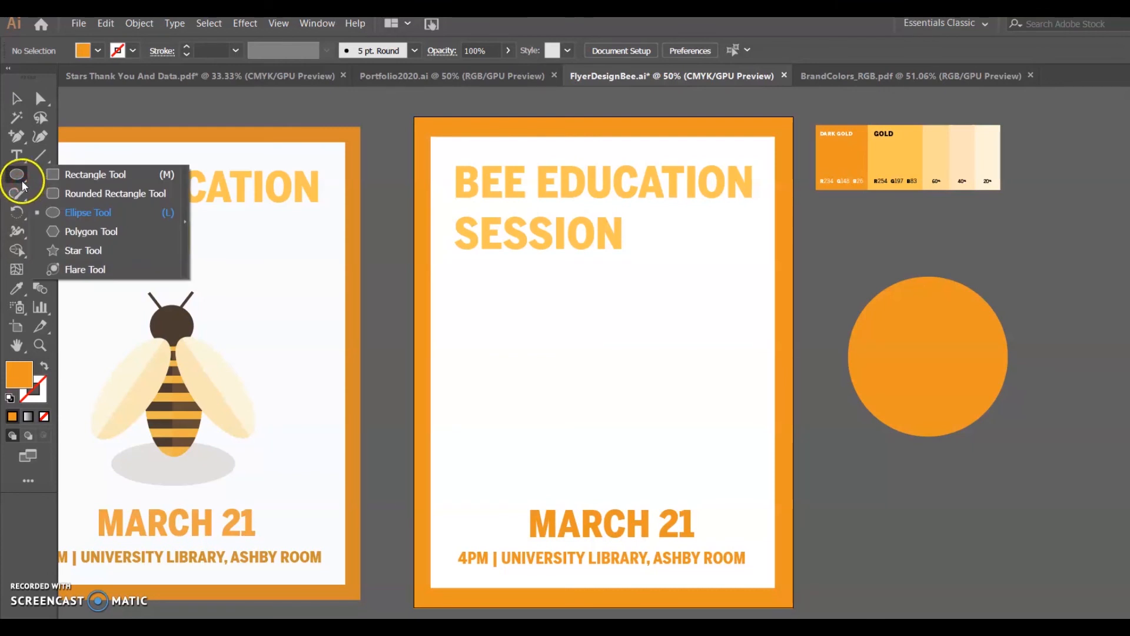
key(ctrl+z)
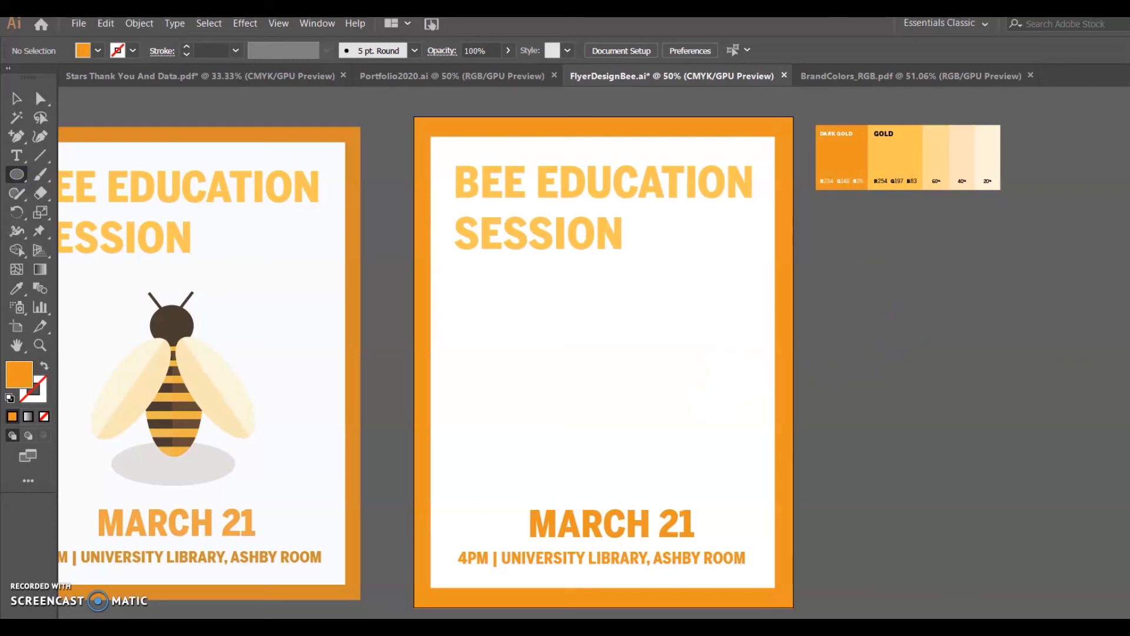
drag(851, 276, 954, 441)
click(16, 100)
click(869, 313)
drag(870, 313, 895, 365)
scroll(842, 422, right, 2)
click(105, 318)
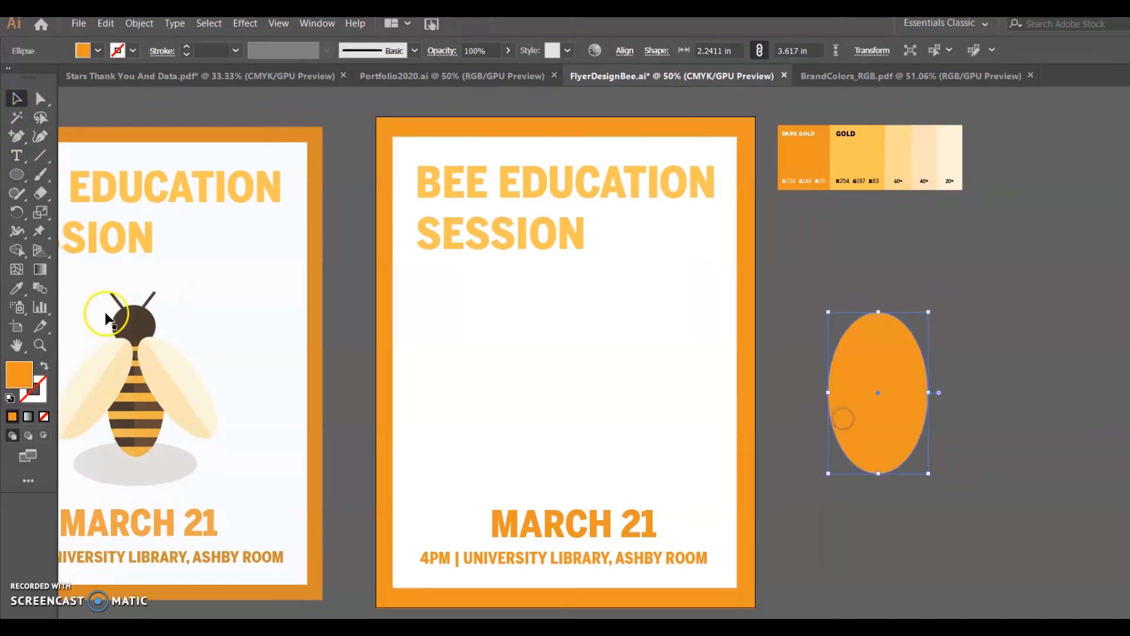
Recolor the ellipse with the Gold sampled from the brand color palette
click(16, 288)
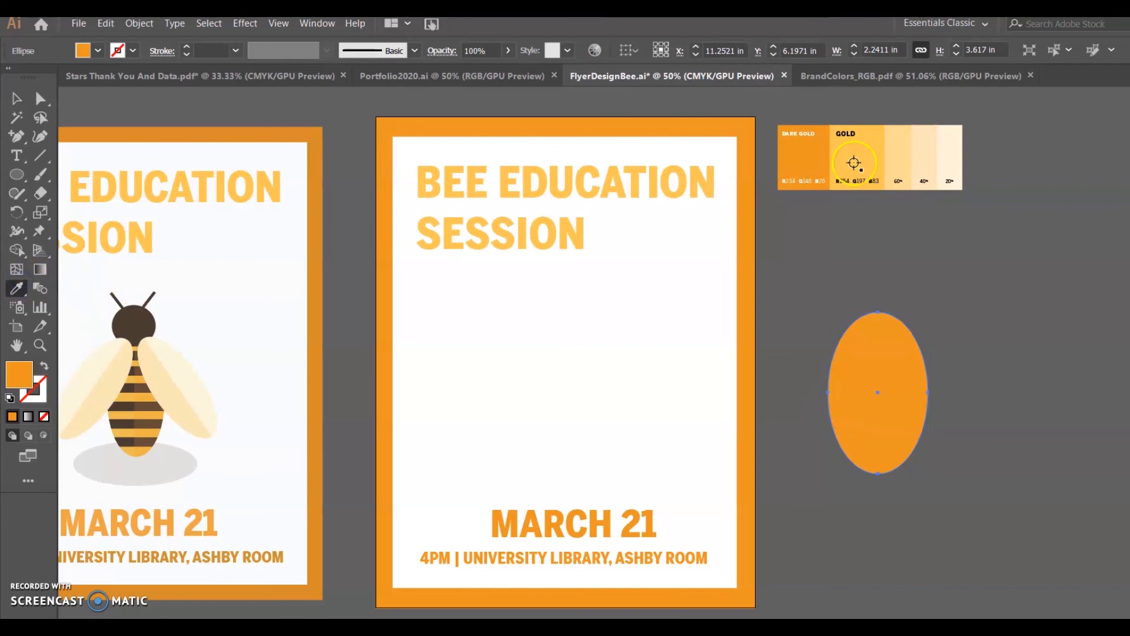
click(853, 163)
click(81, 93)
click(16, 98)
Draw a rectangle about 1.62 by 4.78 in over the ellipse's right half, aligning its left edge with the ellipse's vertical center
click(16, 175)
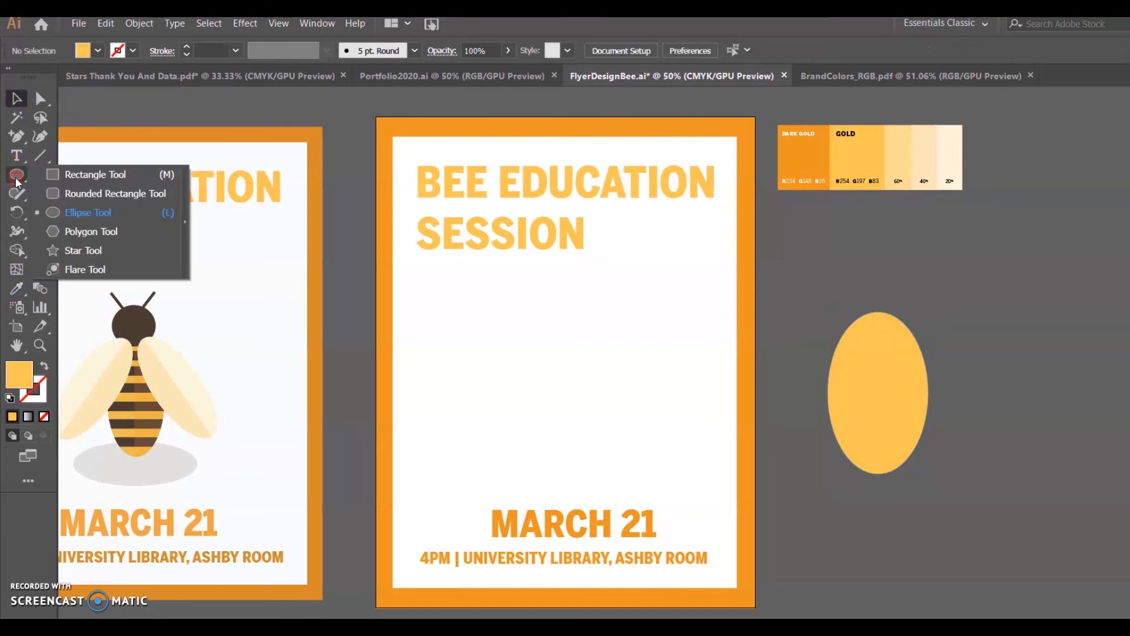
click(59, 175)
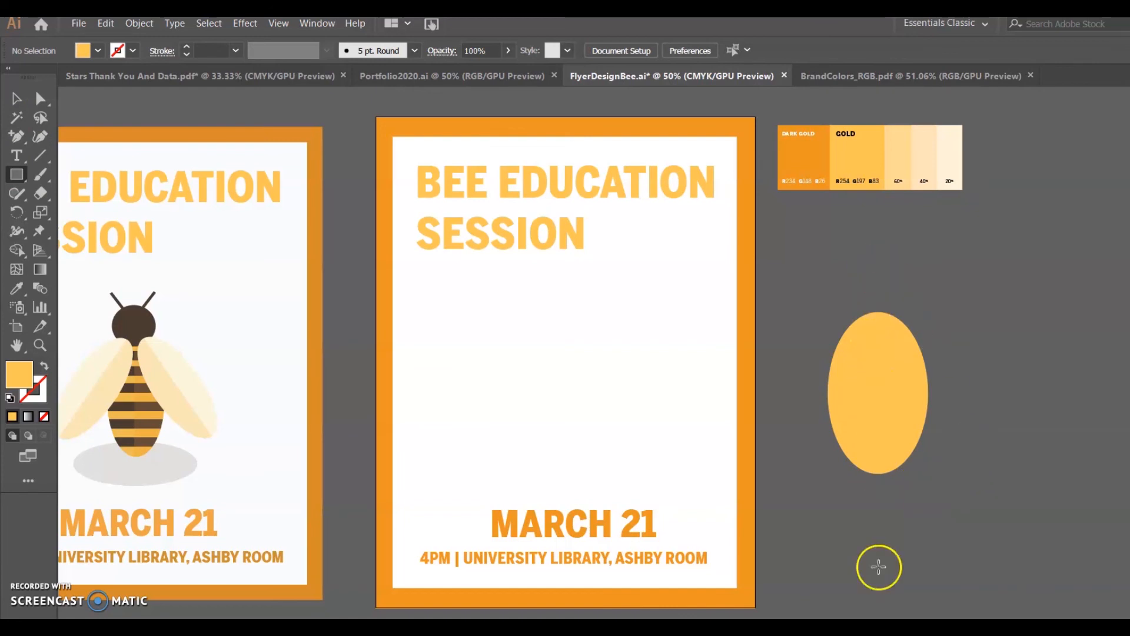
drag(874, 278, 946, 491)
click(16, 98)
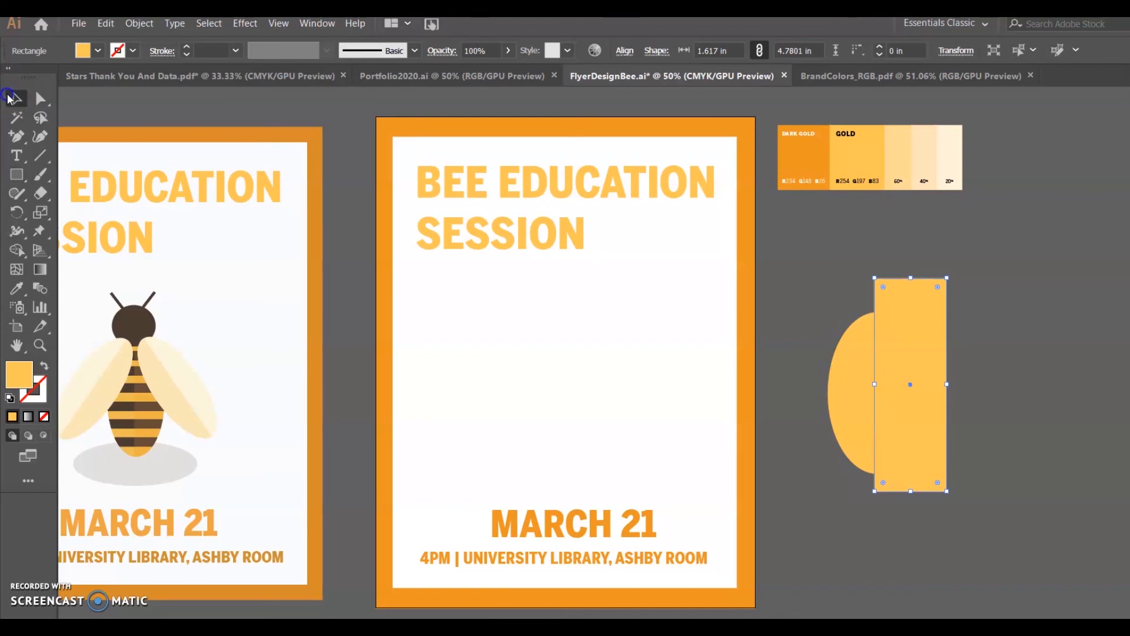
drag(919, 334, 920, 338)
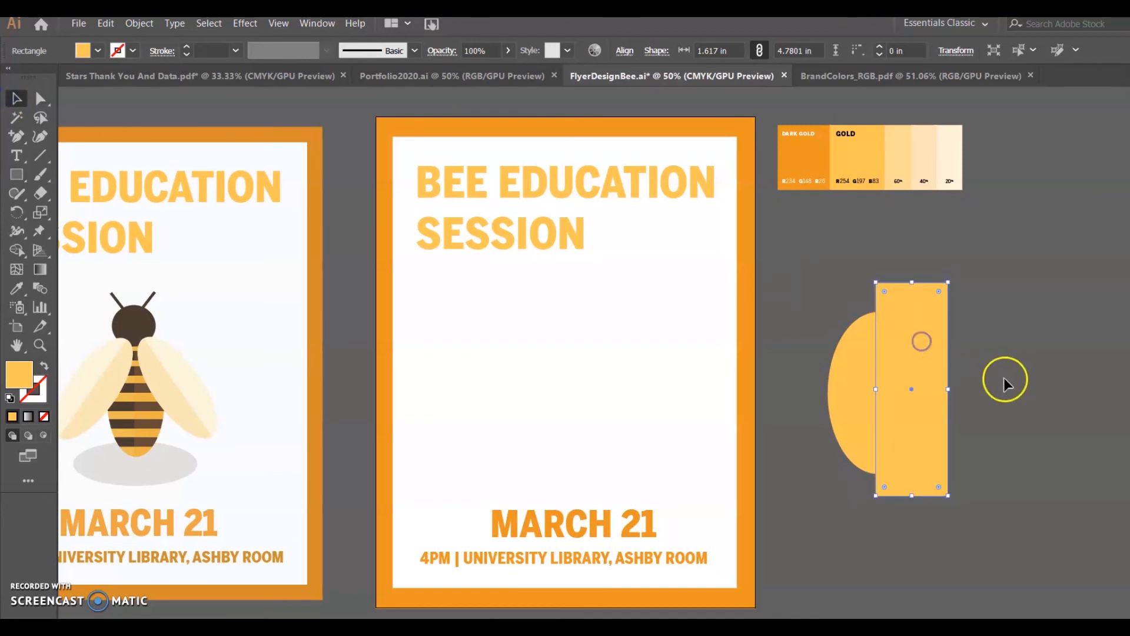
click(1006, 380)
click(861, 342)
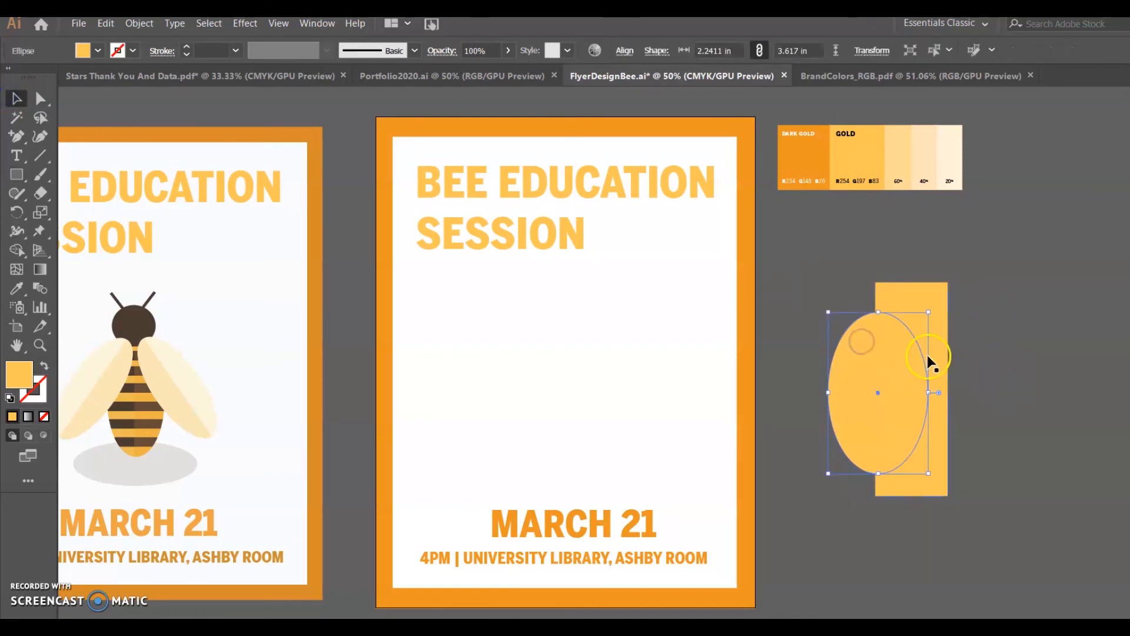
click(969, 340)
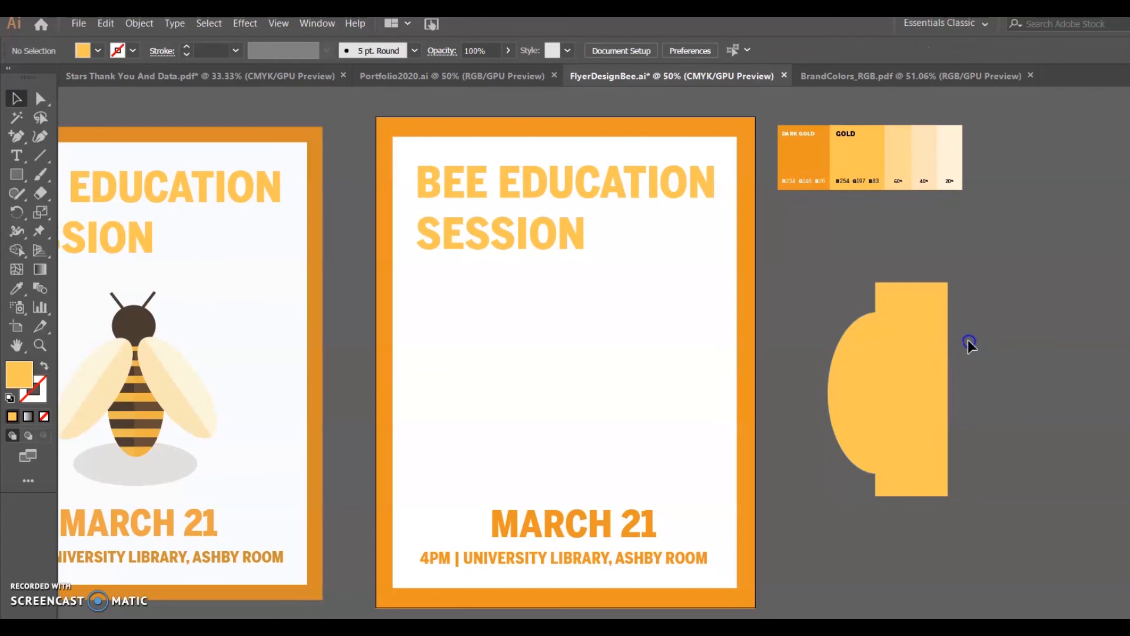
click(876, 349)
click(860, 347)
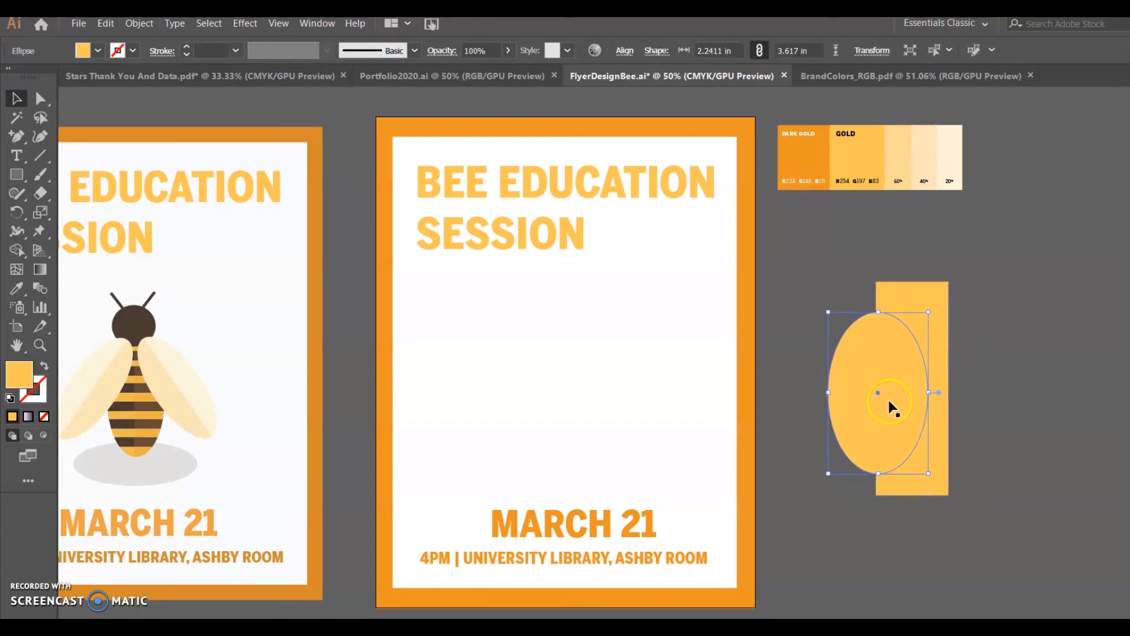
click(935, 289)
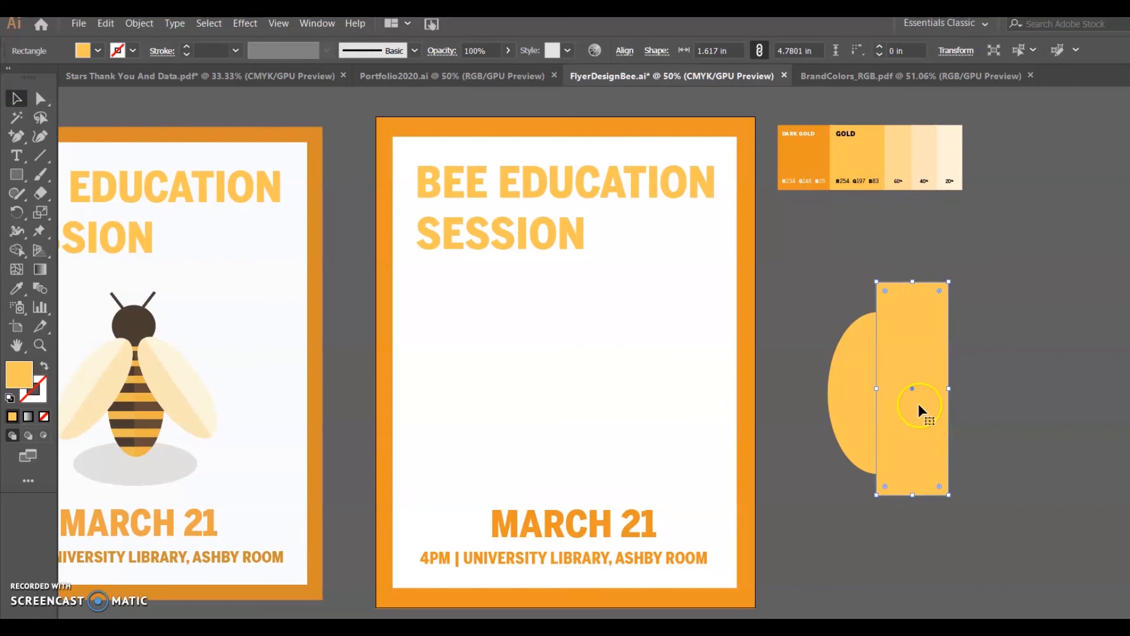
click(858, 353)
key(ctrl+shift+bracketright)
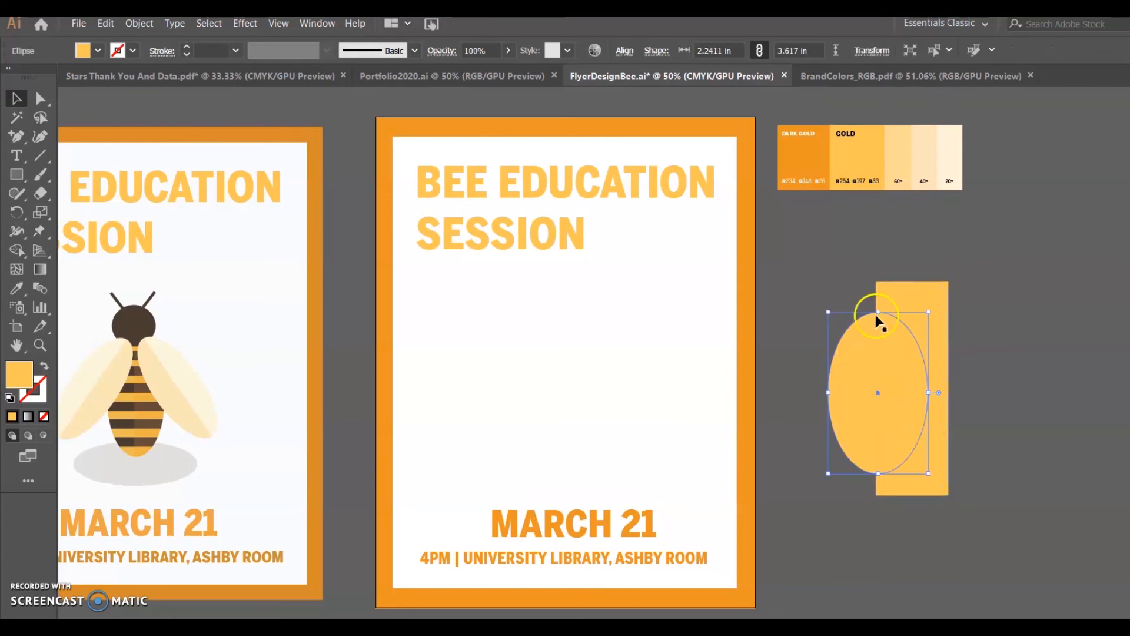
click(962, 330)
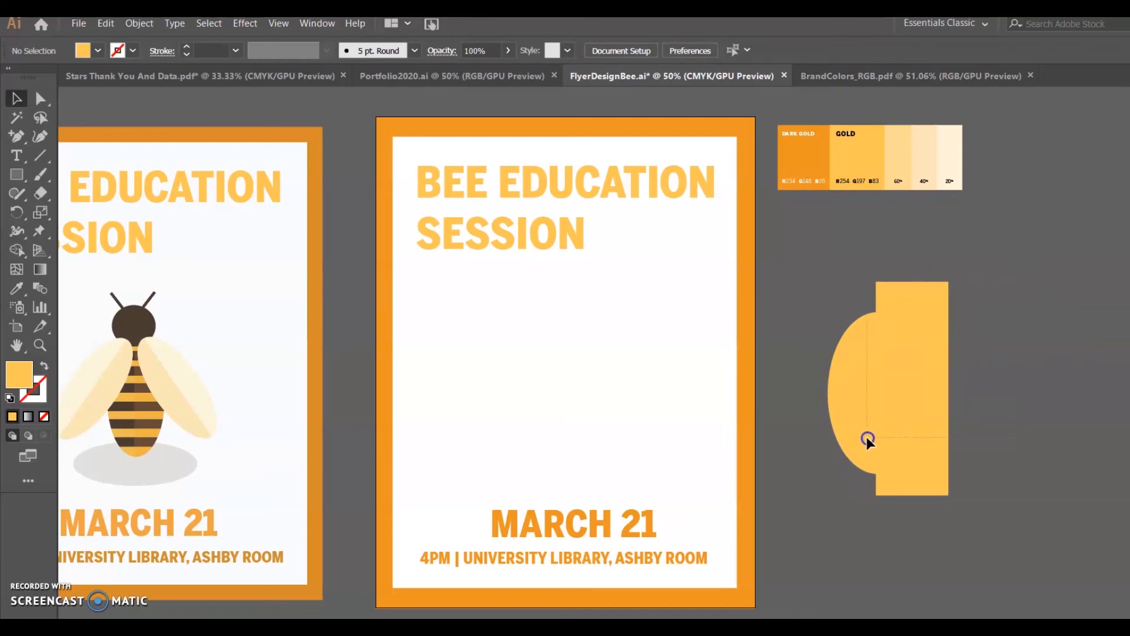
Select the ellipse and rectangle and remove the rectangle area outside the ellipse with the Shape Builder tool, leaving two halves
drag(807, 511, 801, 533)
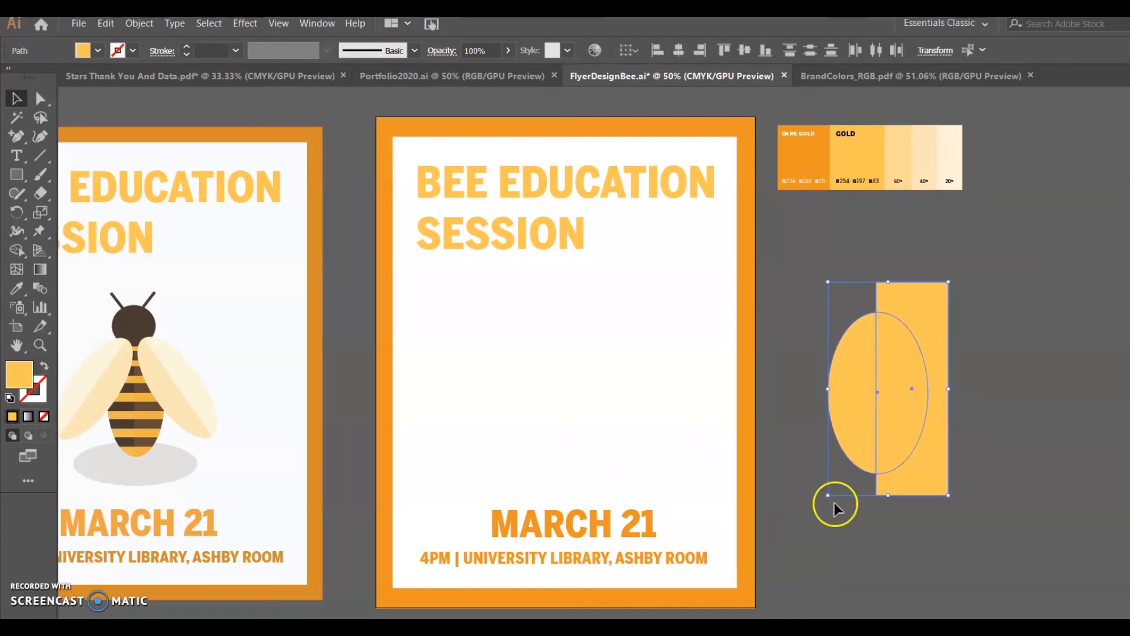
click(16, 251)
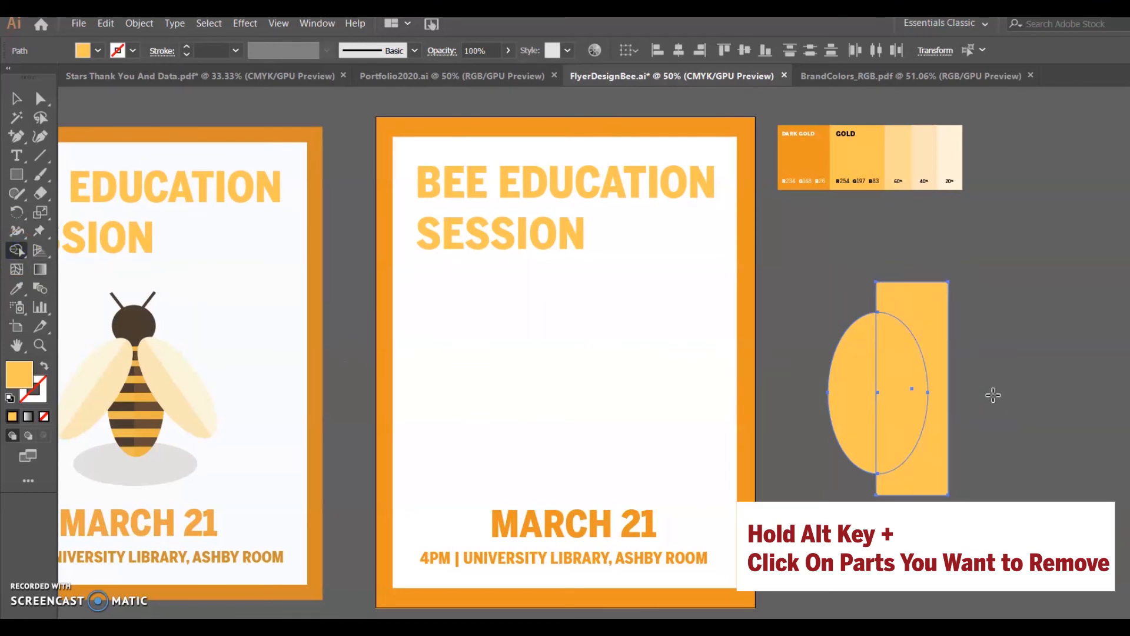
alt+click(973, 373)
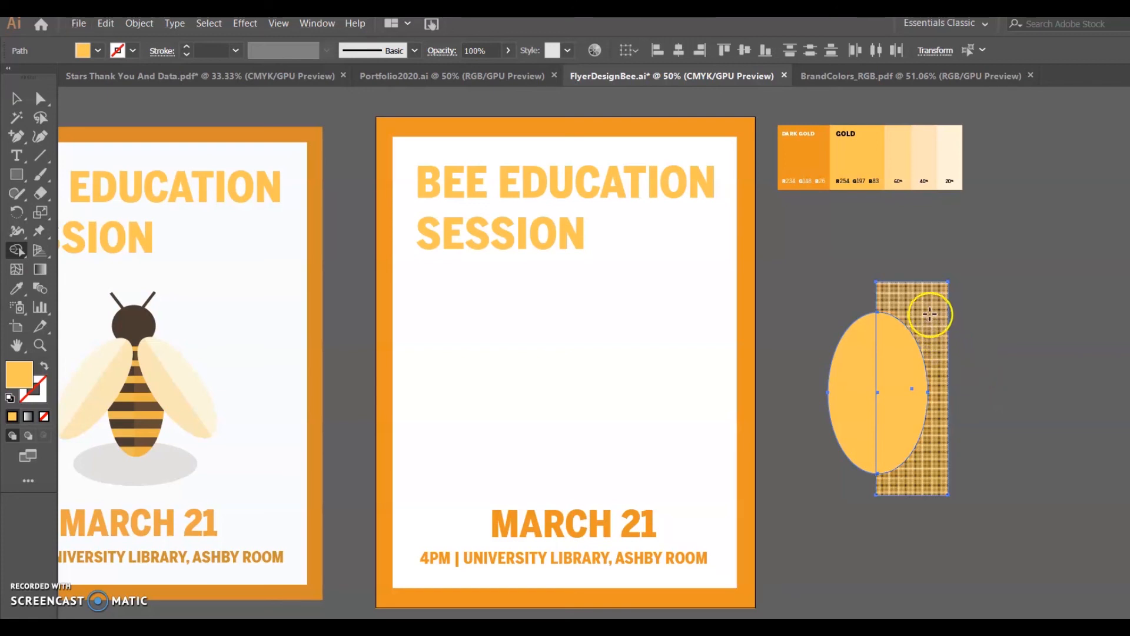
alt+click(926, 312)
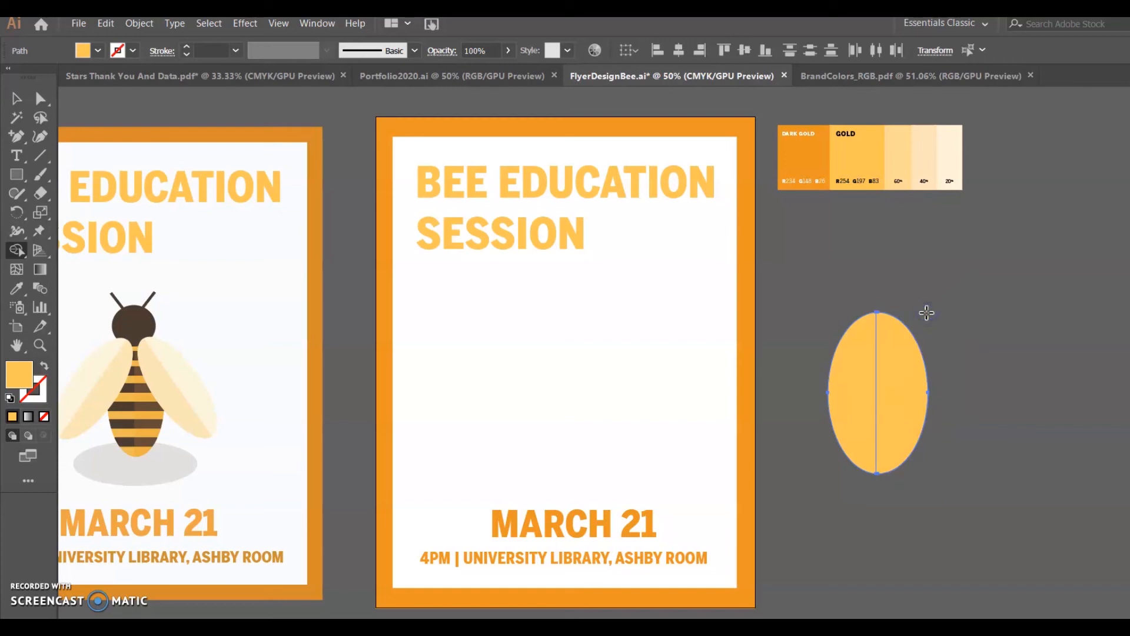
double_click(16, 99)
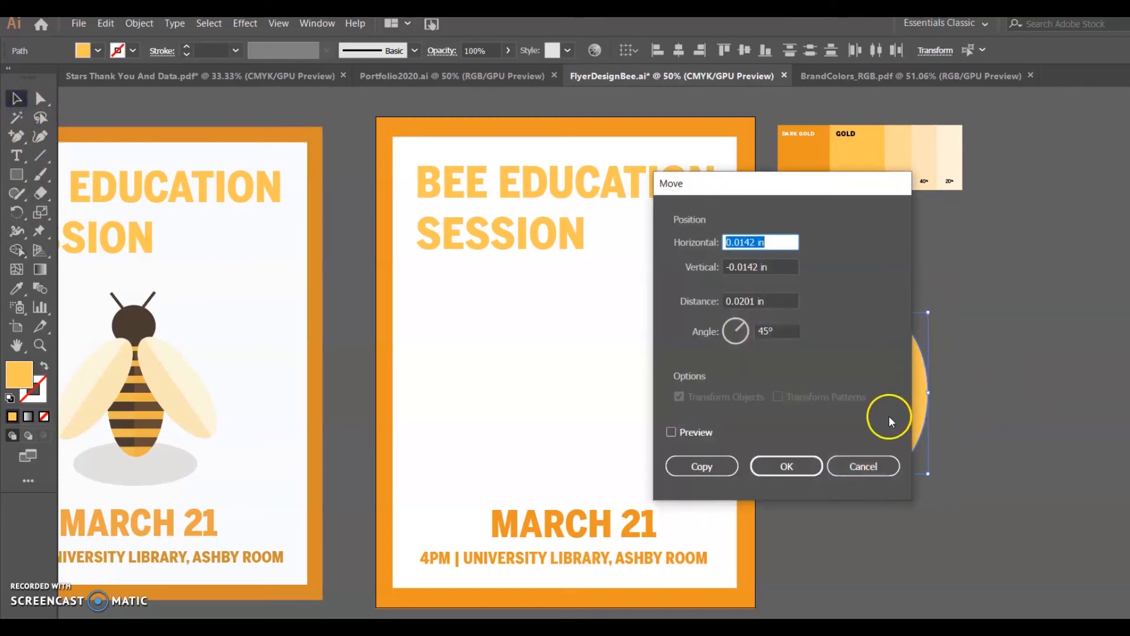
click(864, 466)
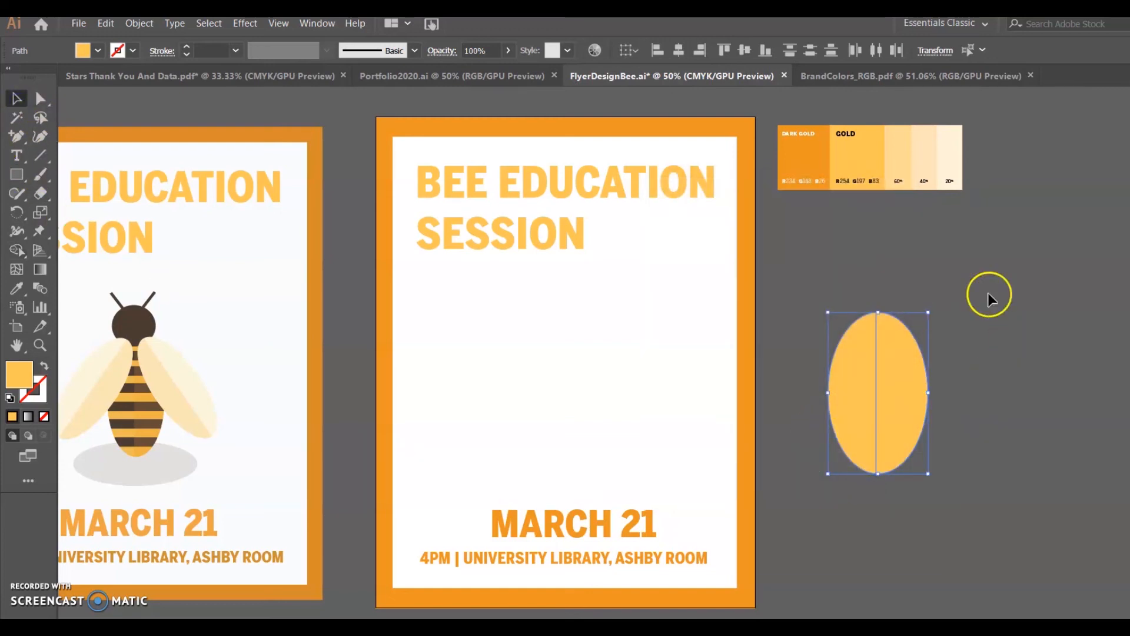
click(1004, 498)
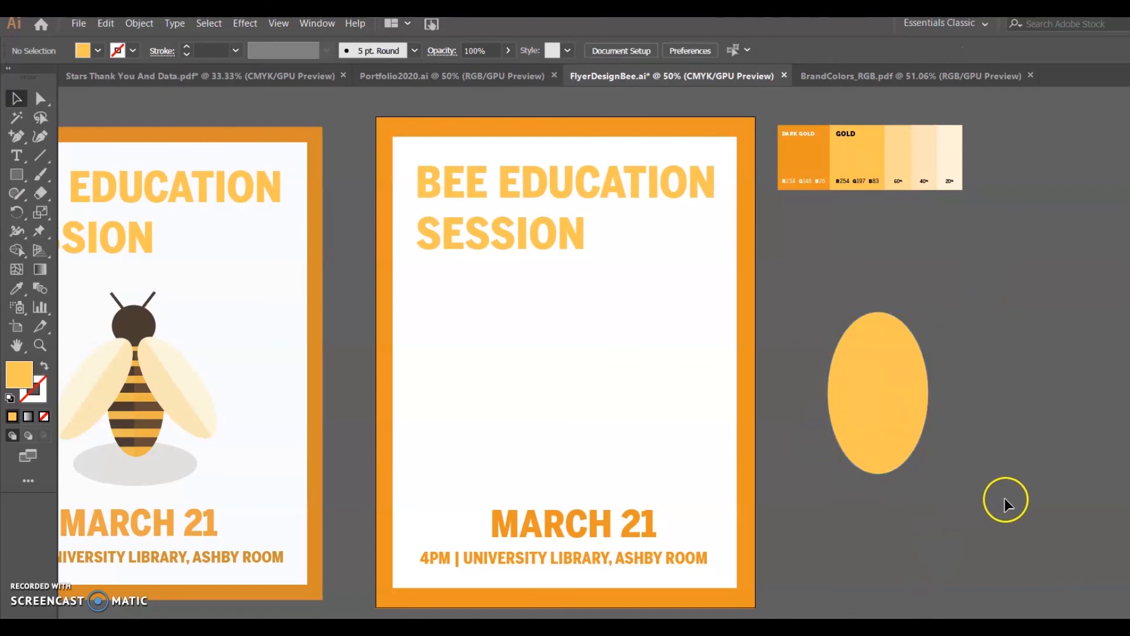
Recolor the right half of the ellipse with the palette's Dark Gold and set its opacity to 45%
click(898, 365)
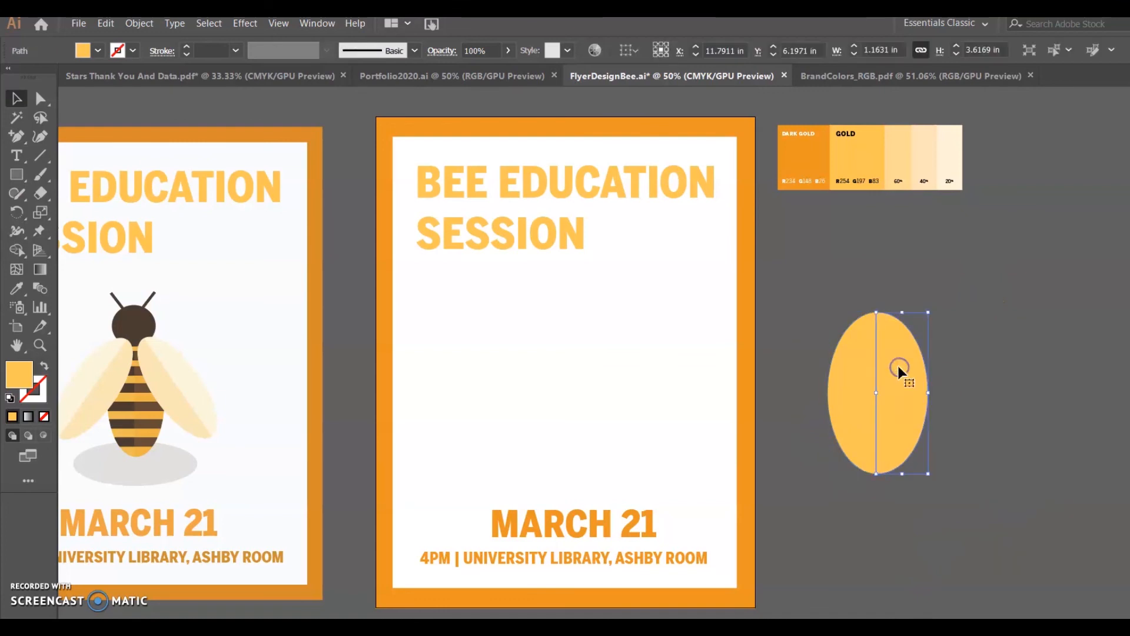
click(17, 288)
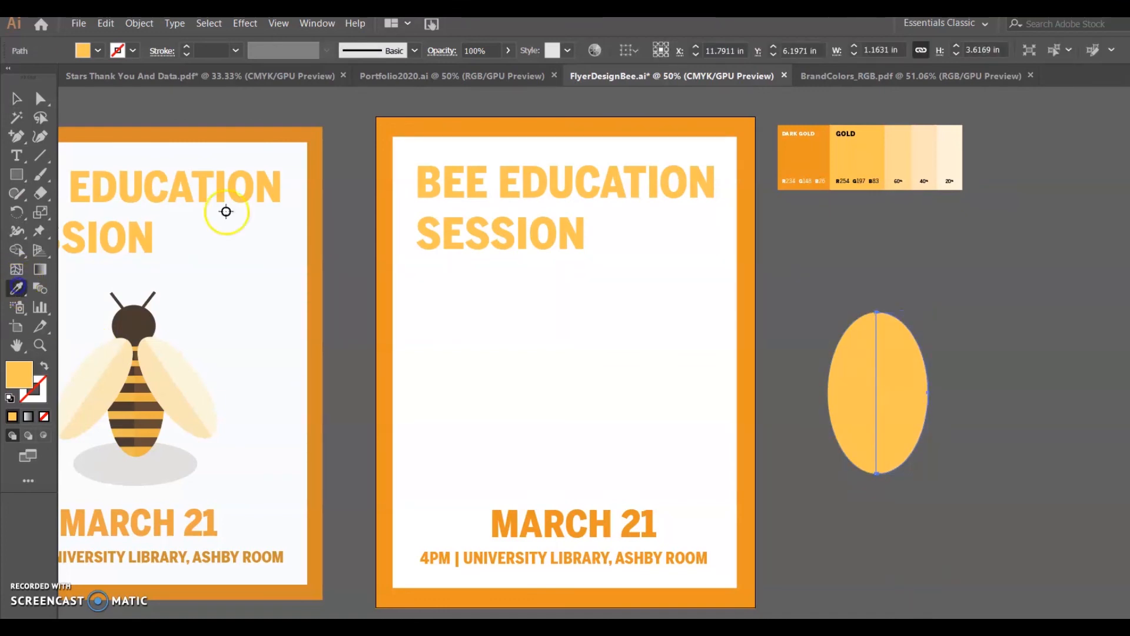
click(804, 156)
click(508, 50)
click(479, 70)
drag(480, 72, 473, 70)
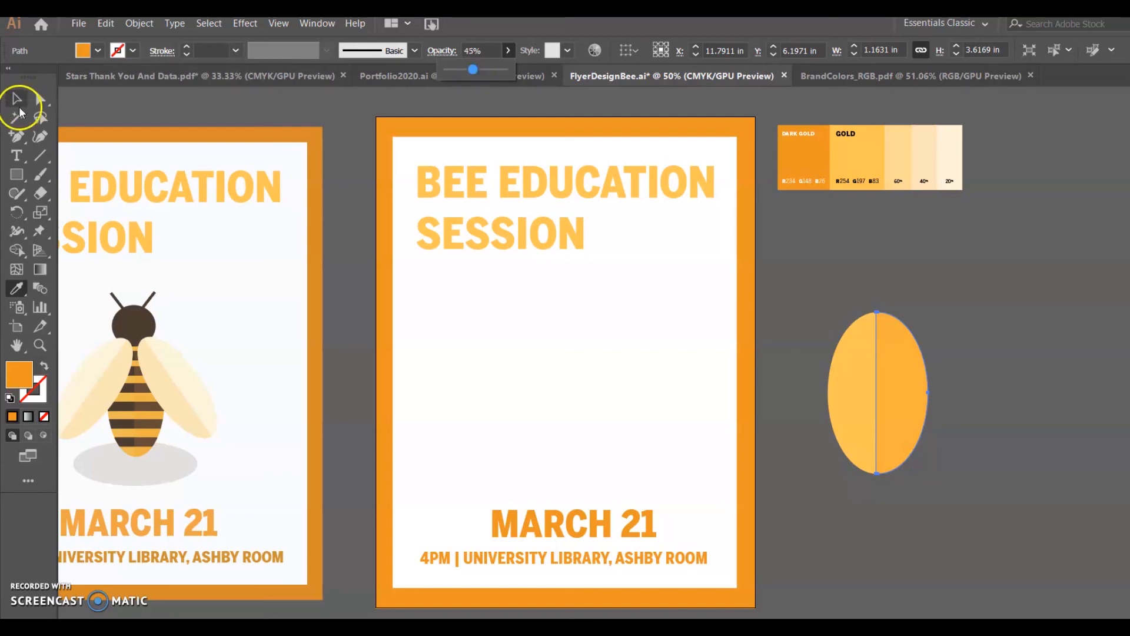
click(14, 106)
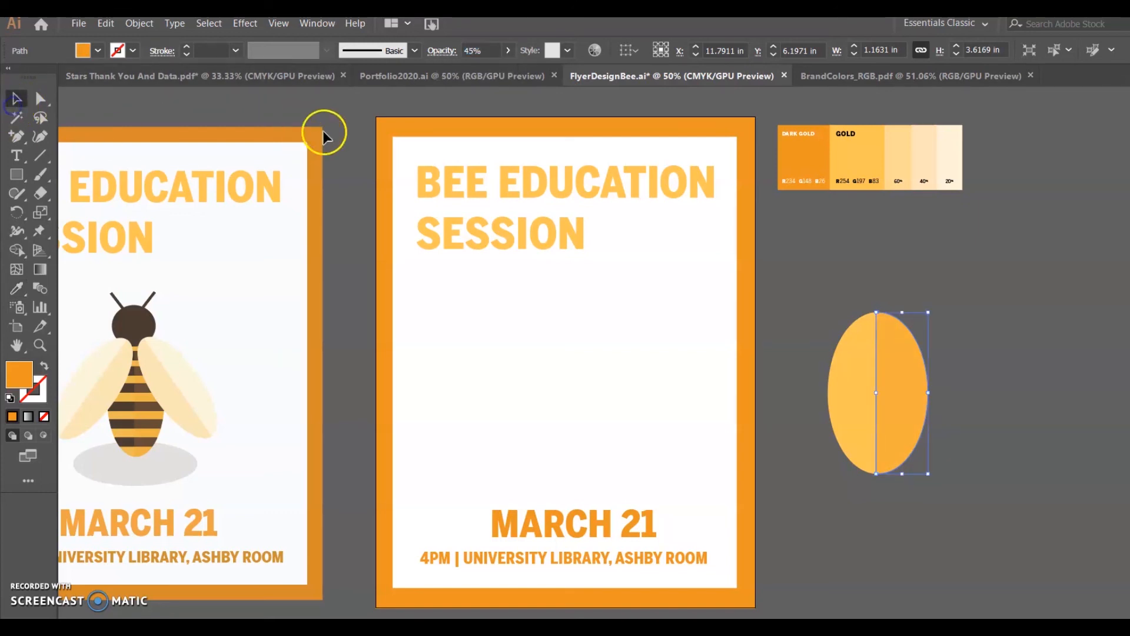
Draw a horizontal rectangle about 3.06 by 0.35 in across the upper part of the ellipse, extending evenly past both sides
click(347, 132)
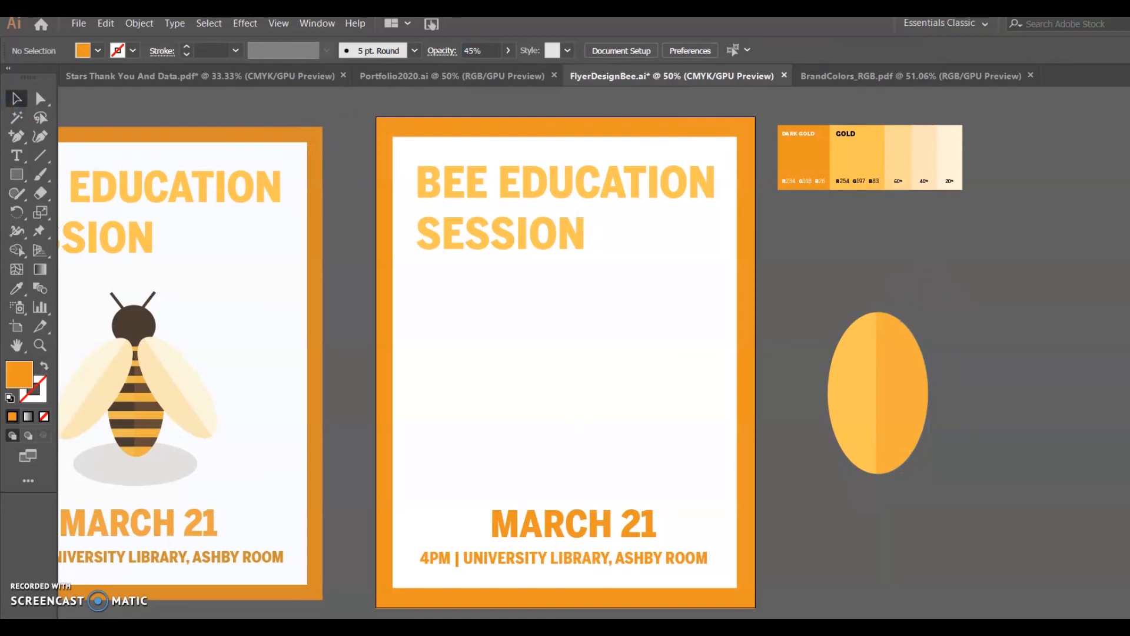
click(16, 175)
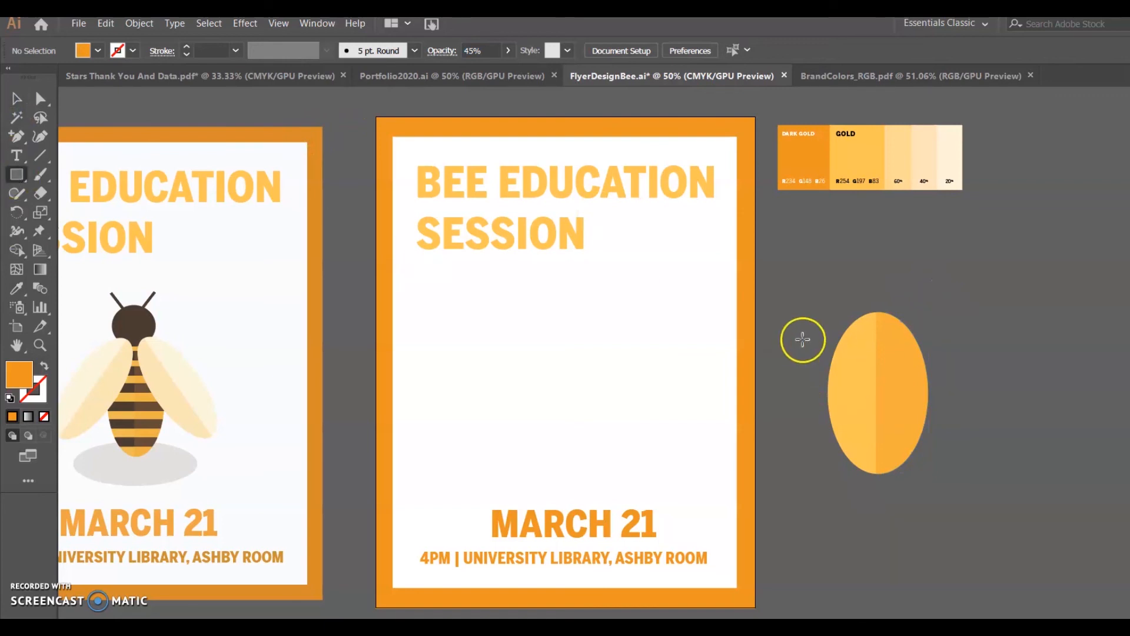
drag(802, 337, 940, 352)
click(16, 98)
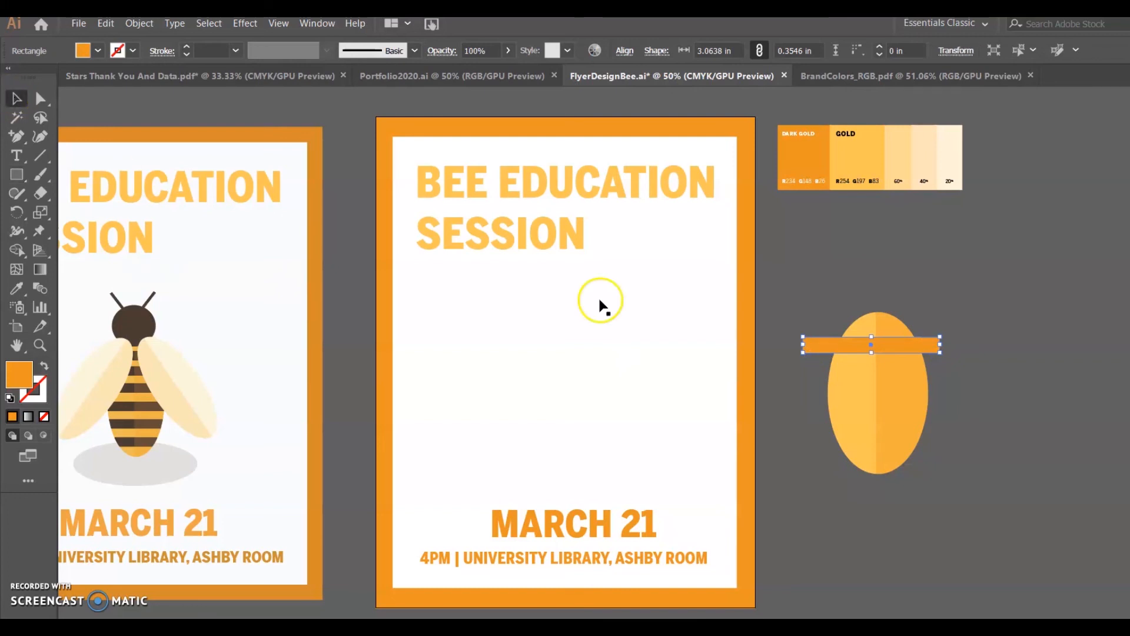
drag(826, 351, 832, 352)
Recolor the horizontal rectangle dark brown with hex value 261500
double_click(20, 375)
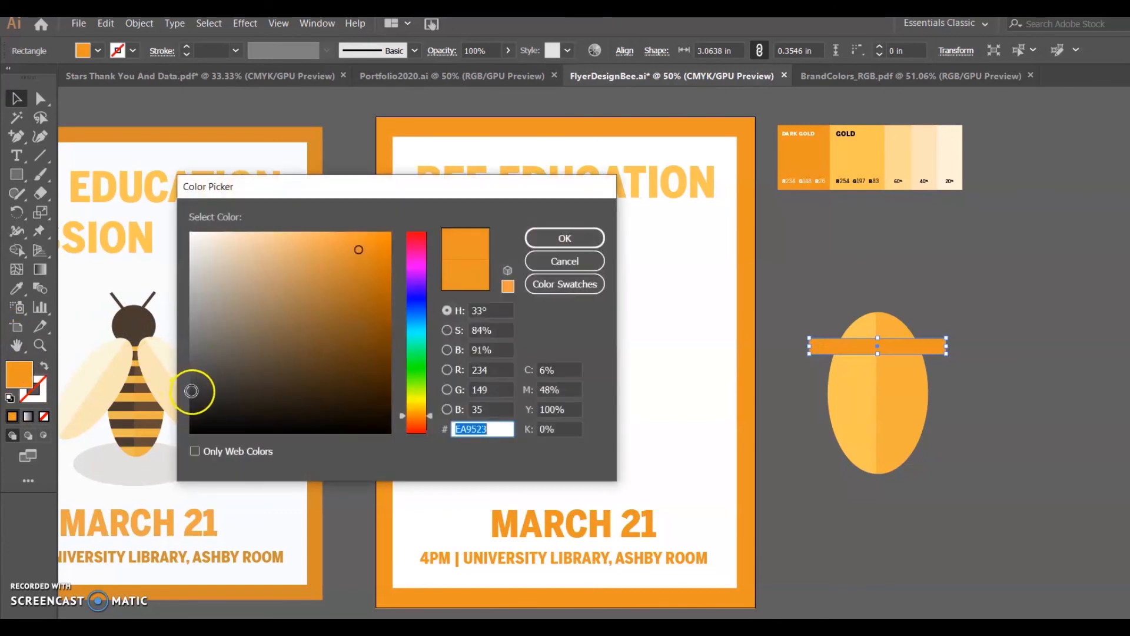
drag(192, 391, 188, 382)
mouse_move(387, 411)
mouse_down()
mouse_move(384, 367)
mouse_move(390, 384)
mouse_move(375, 416)
mouse_move(393, 403)
mouse_up()
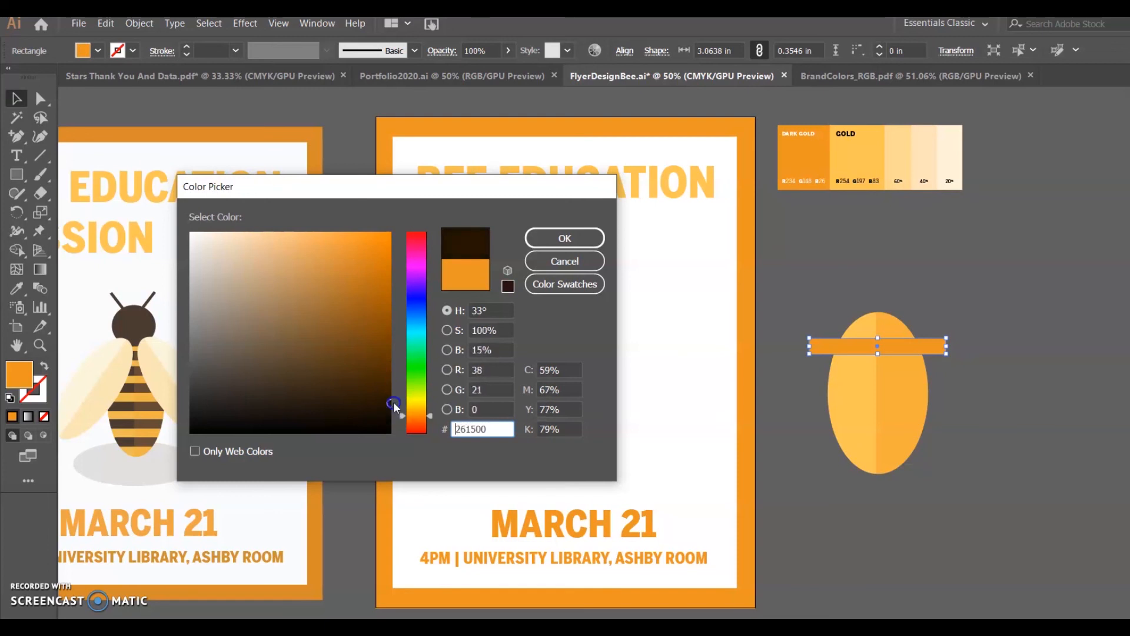
click(588, 238)
click(861, 291)
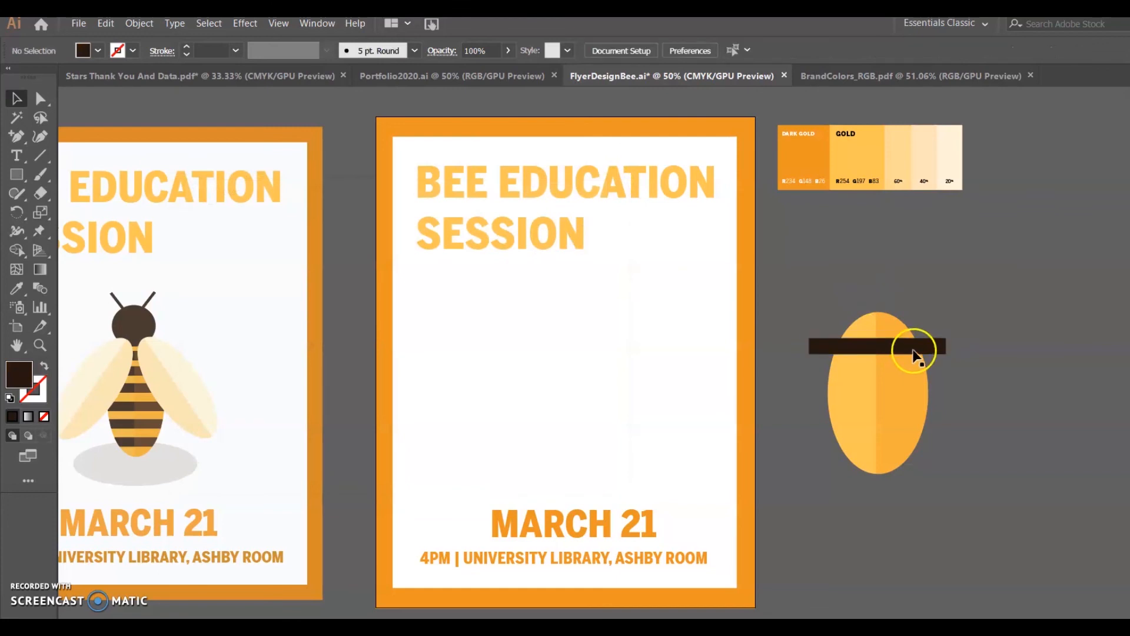
Duplicate the dark brown stripe and place the copy a short gap below the original
click(913, 353)
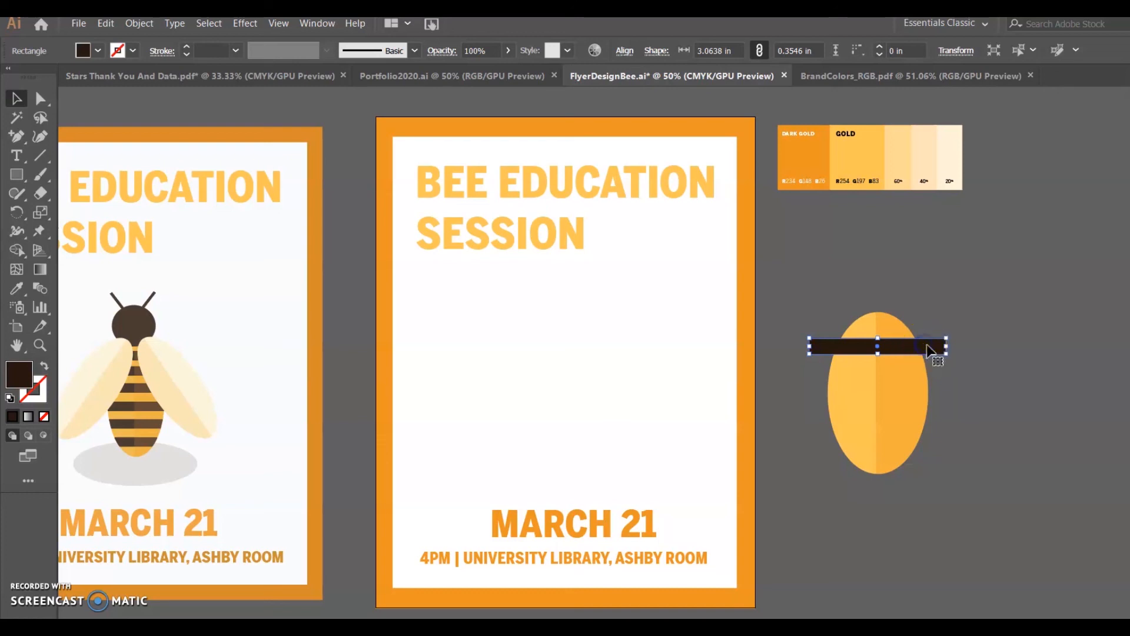
key(alt)
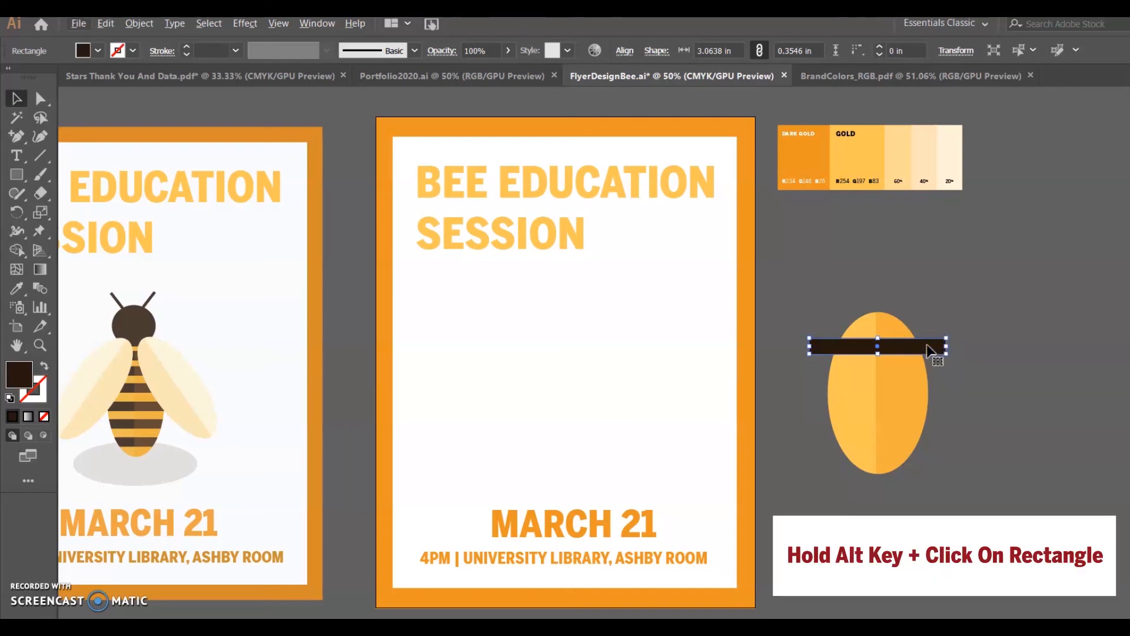
drag(927, 345, 931, 379)
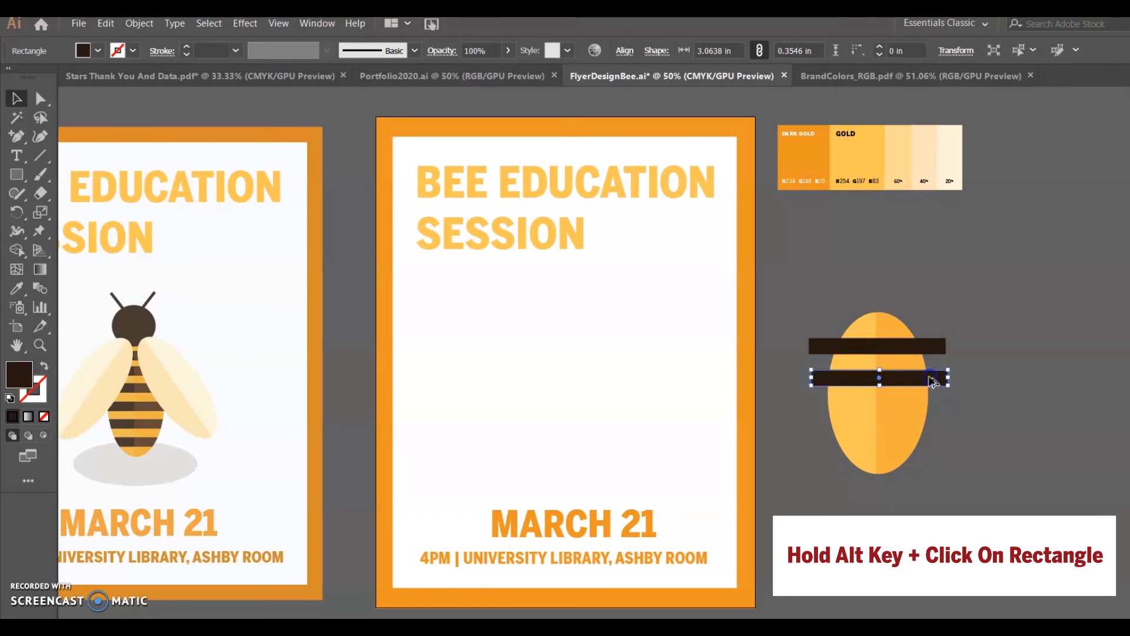
Select both stripes and place a copy of the pair below them, making four evenly spaced stripes
click(928, 344)
click(948, 384)
click(925, 349)
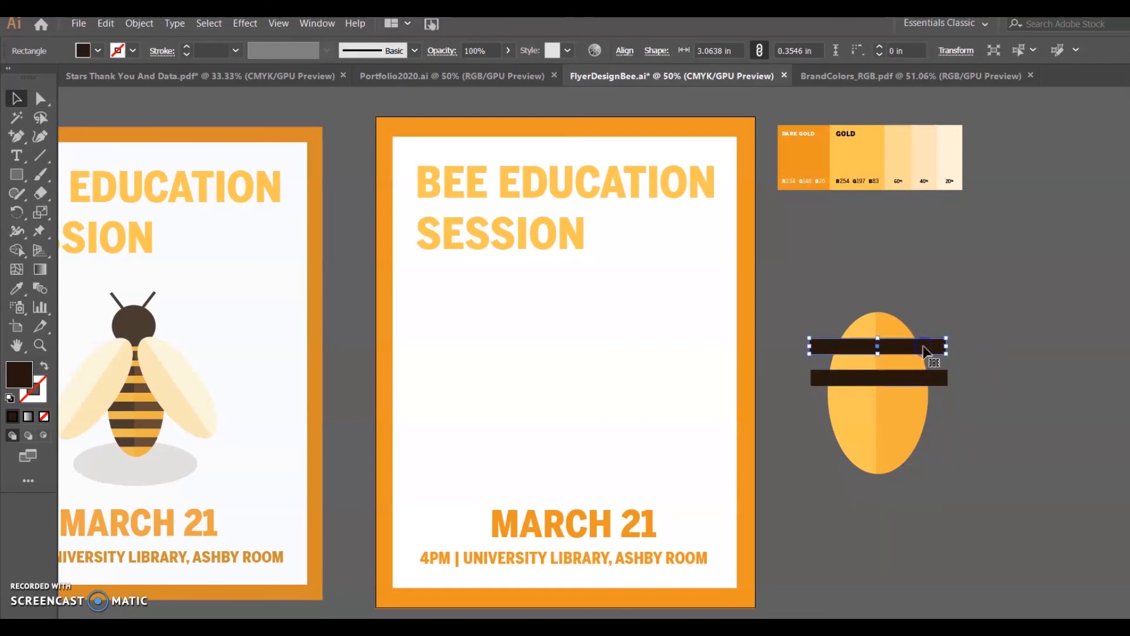
shift+click(933, 383)
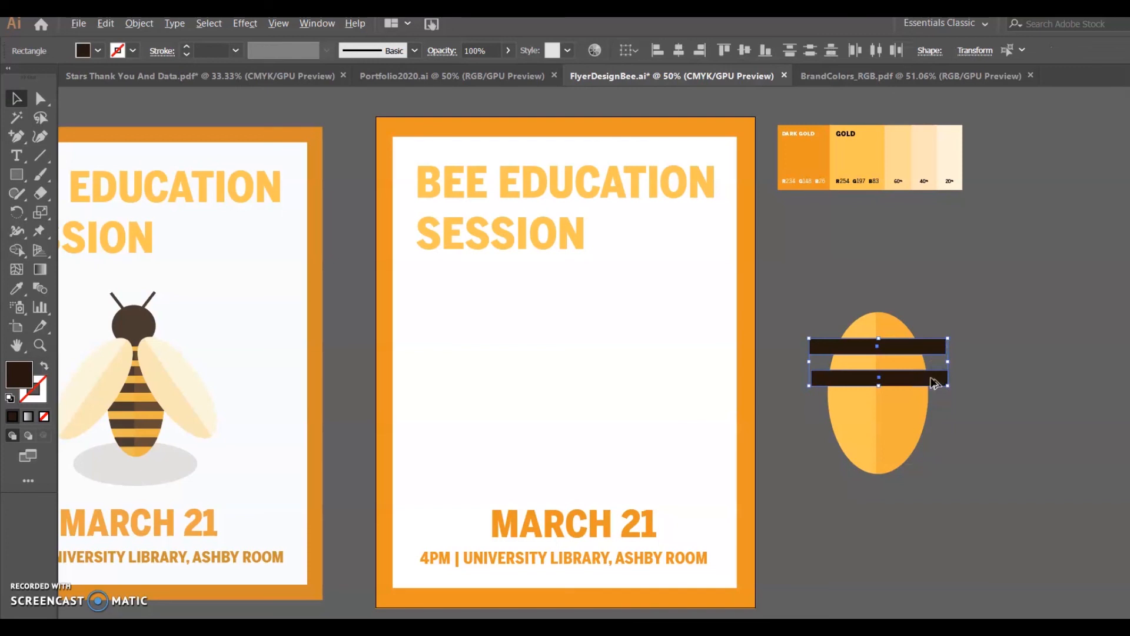
drag(934, 382, 936, 444)
click(966, 468)
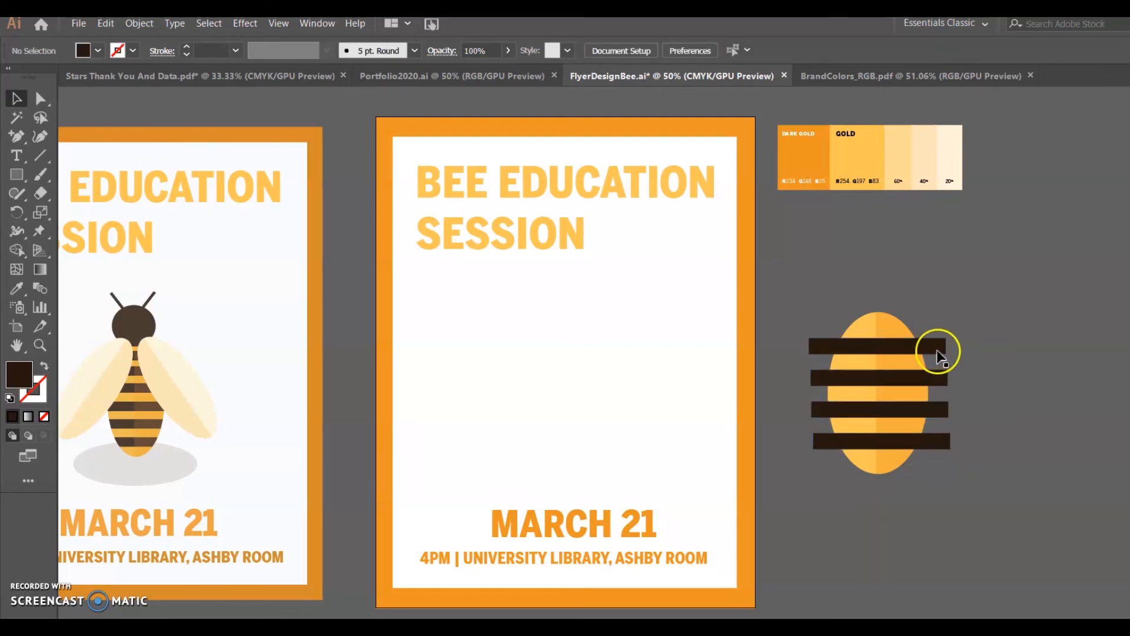
Copy one stripe to add a fifth at the bottom of the ellipse, and shift the stripes up to space all five evenly
drag(942, 472, 934, 433)
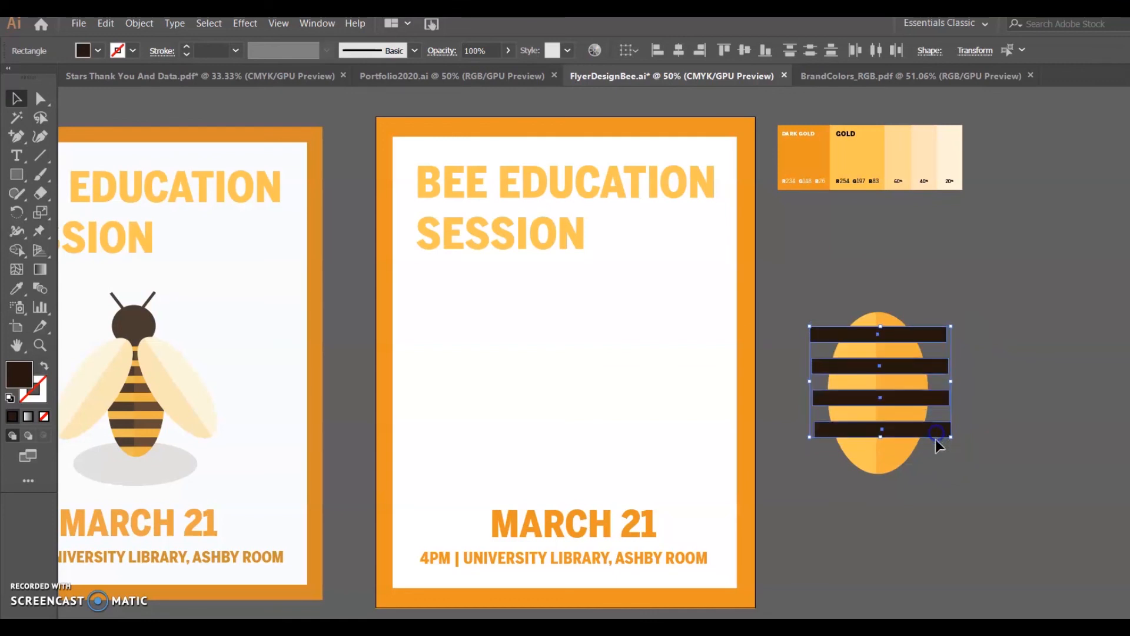
click(964, 486)
click(934, 433)
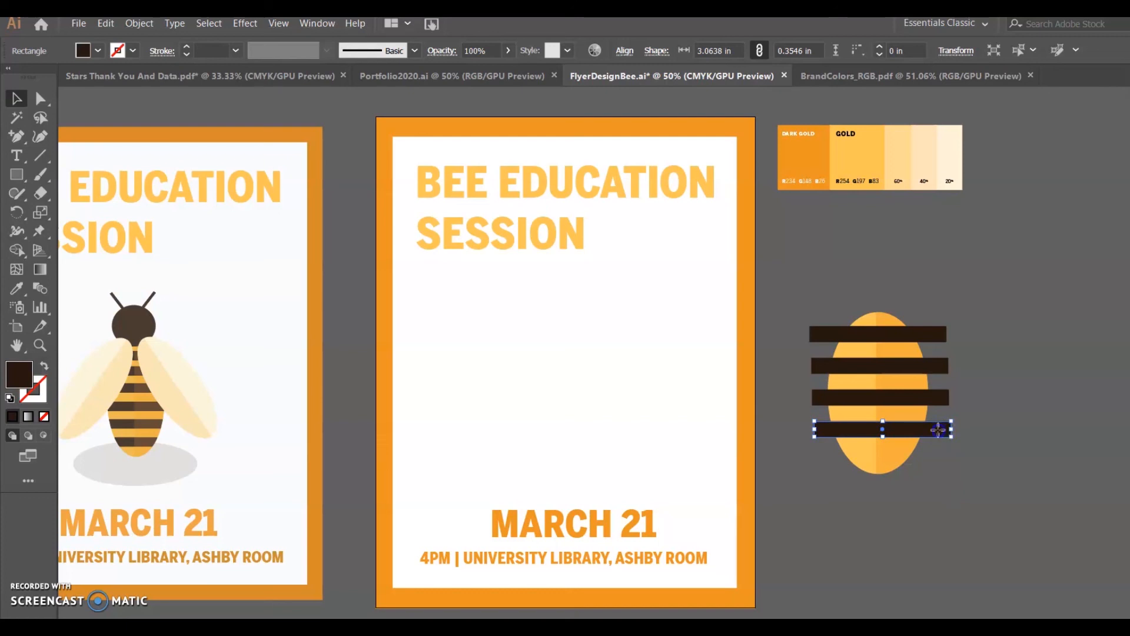
drag(938, 429, 955, 321)
click(940, 478)
click(968, 329)
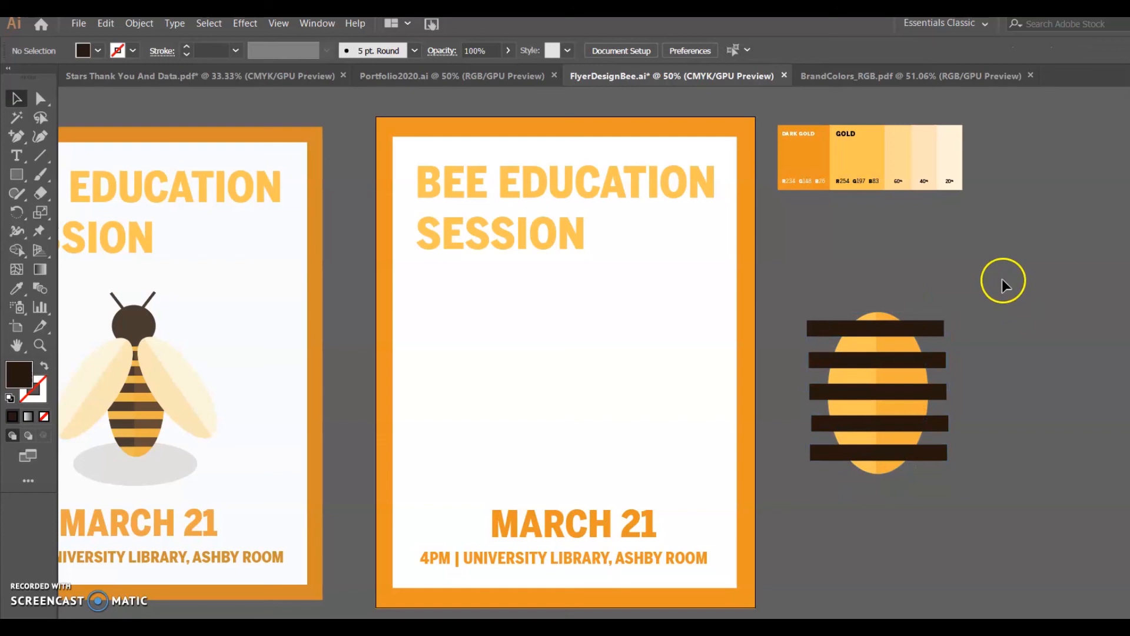
Select the ellipse and stripes and remove the stripe ends outside the ellipse on both sides with the Shape Builder tool
drag(1007, 273, 810, 512)
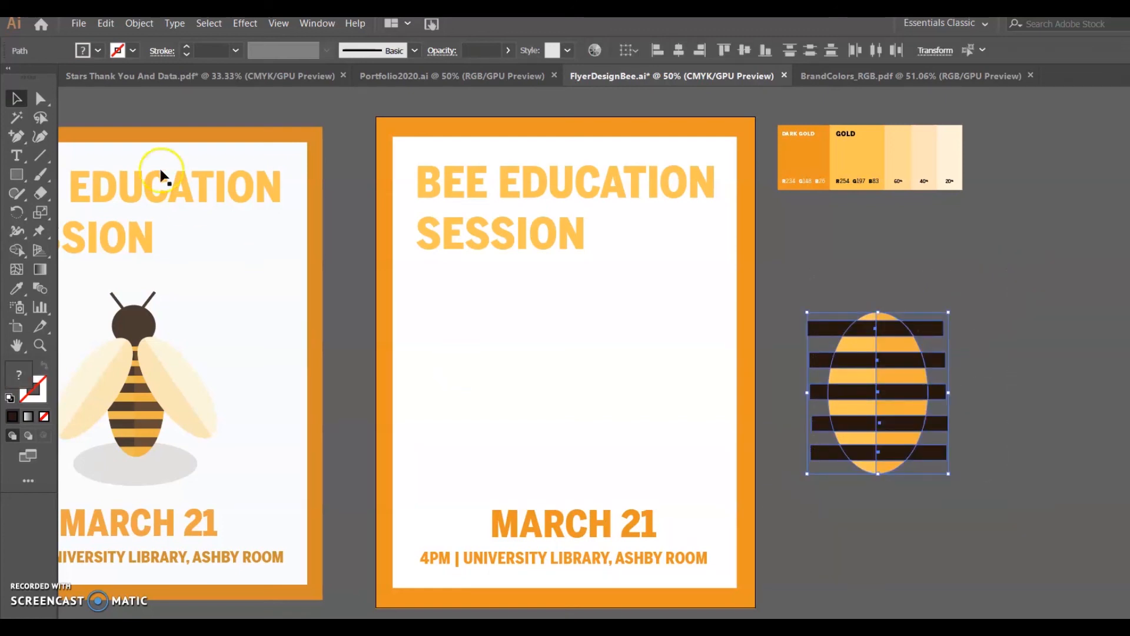
click(19, 250)
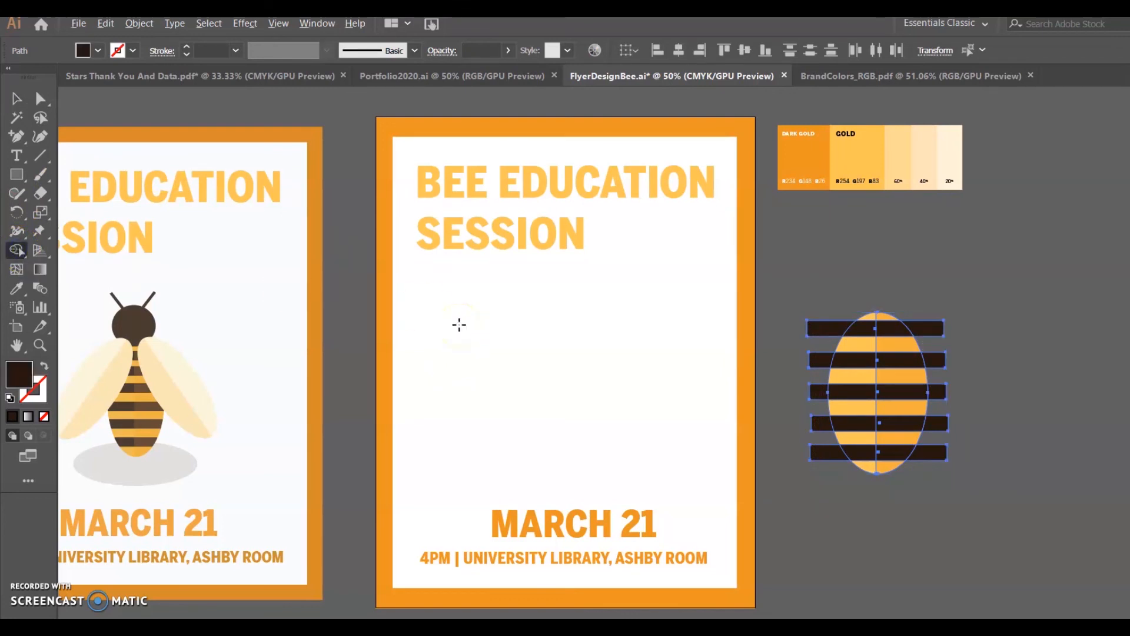
alt+click(935, 326)
alt+click(939, 357)
drag(943, 396, 942, 458)
mouse_move(821, 313)
mouse_down()
mouse_move(802, 416)
mouse_move(823, 449)
mouse_up()
key(v)
click(828, 275)
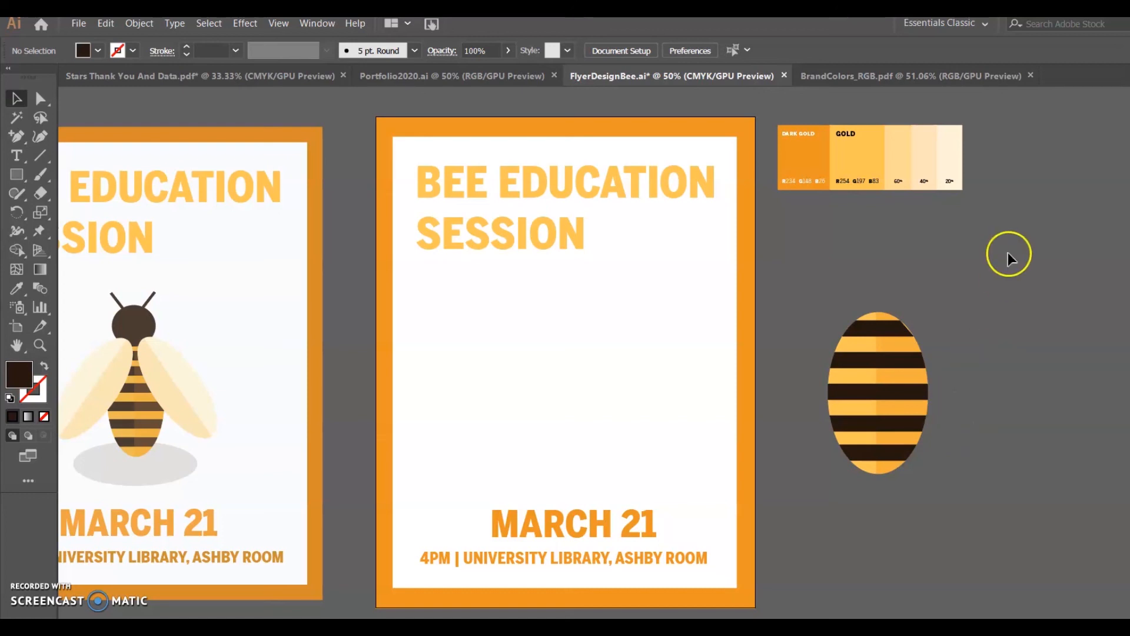
Group all pieces of the striped bee body and move the group slightly up and to the right
drag(785, 546, 1007, 276)
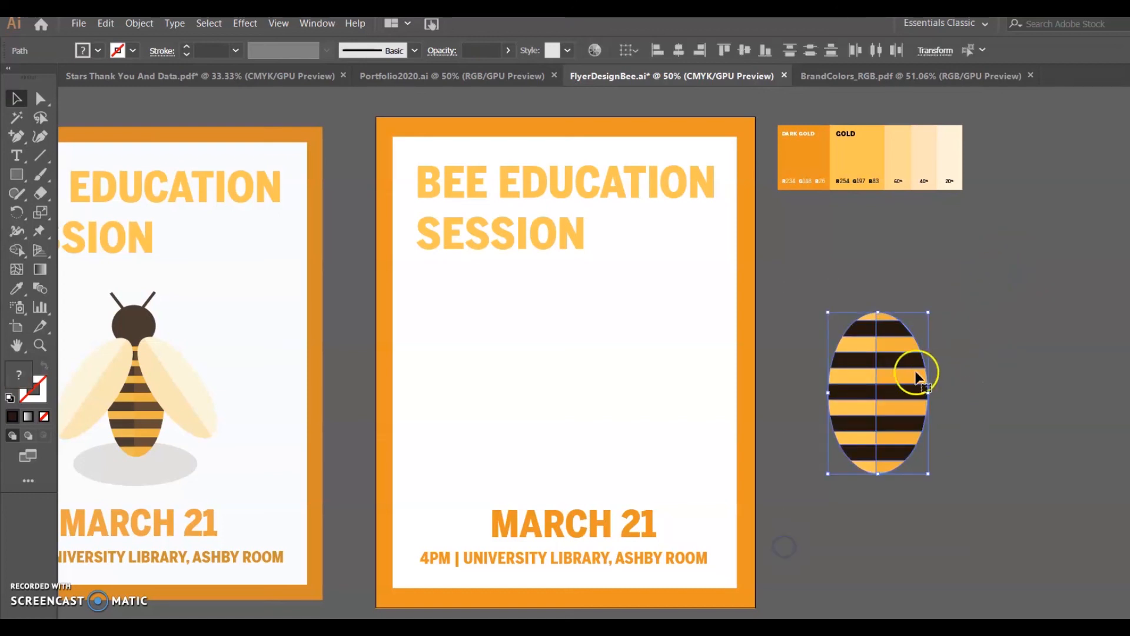
right_click(878, 387)
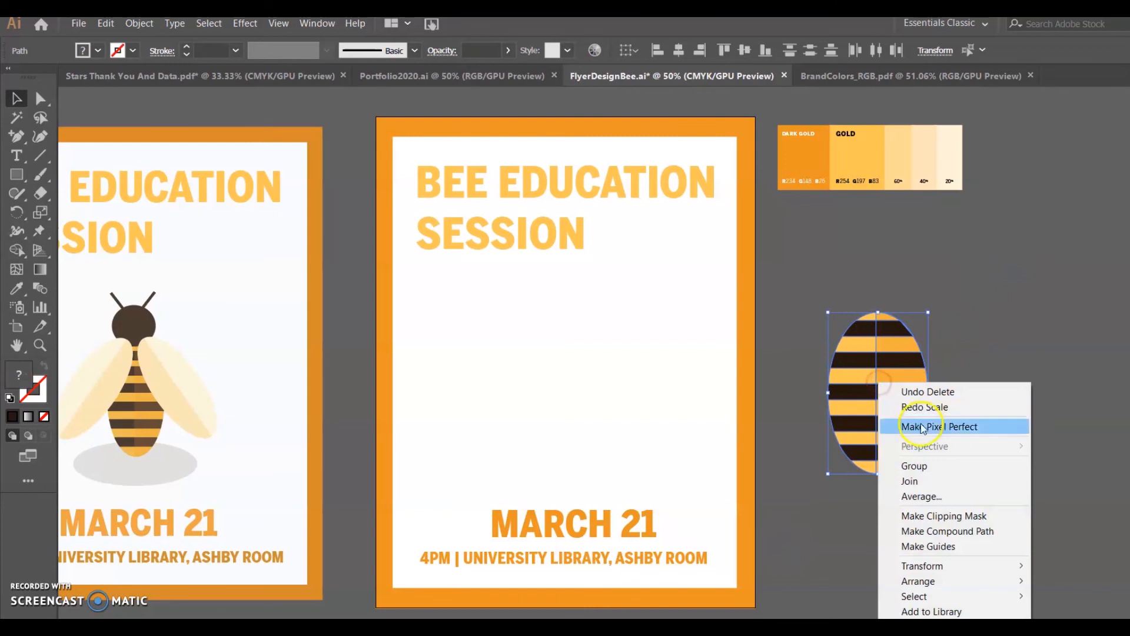
click(937, 464)
click(1001, 376)
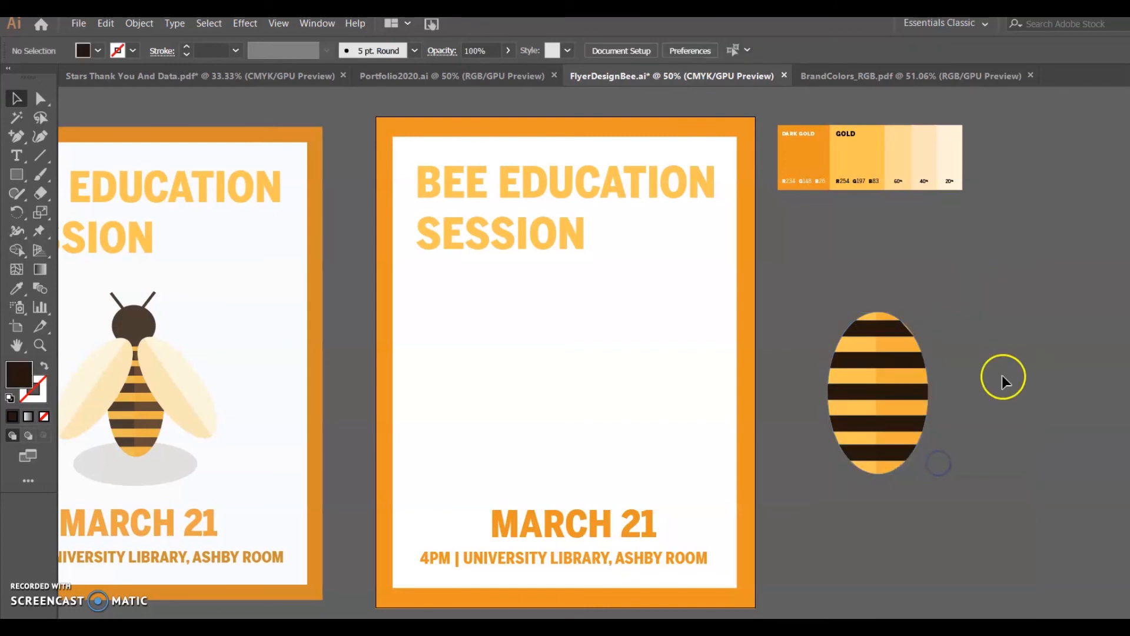
drag(878, 428, 918, 374)
click(1017, 445)
drag(938, 336, 906, 384)
click(1000, 446)
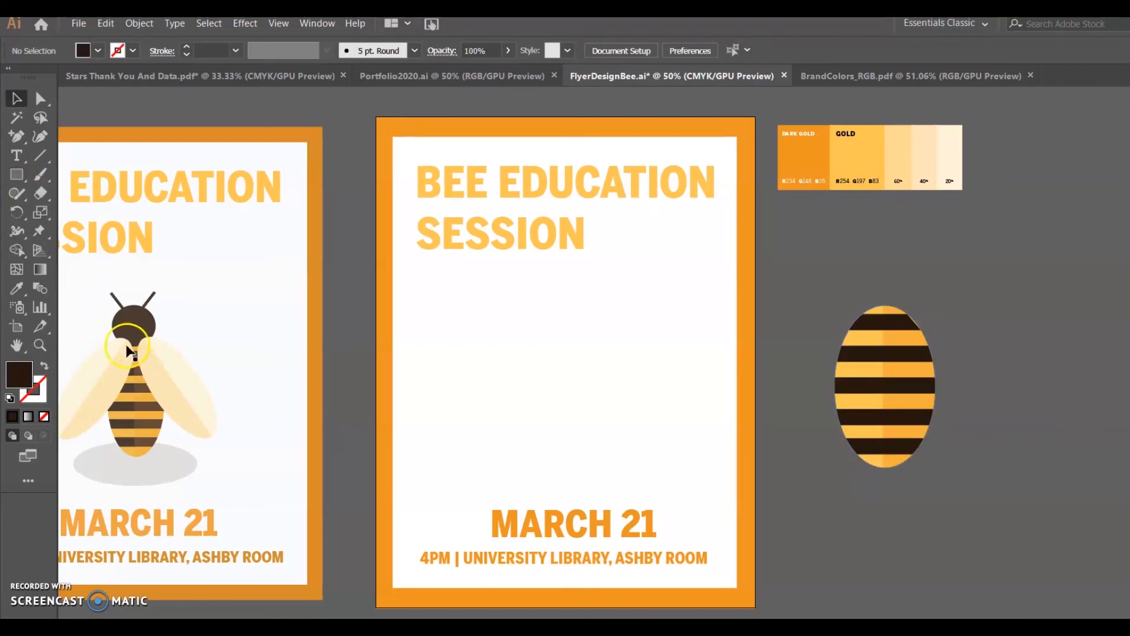
Draw a vertical ellipse about 1.56 by 3.29 in for the wing and move the striped body away to its right
click(18, 174)
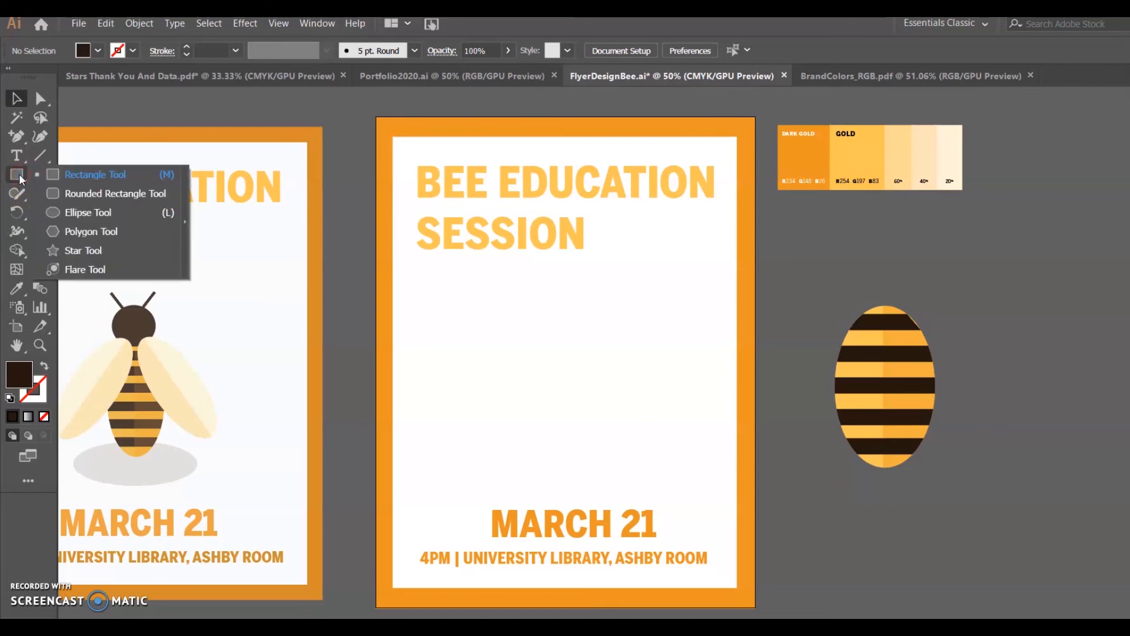
click(71, 213)
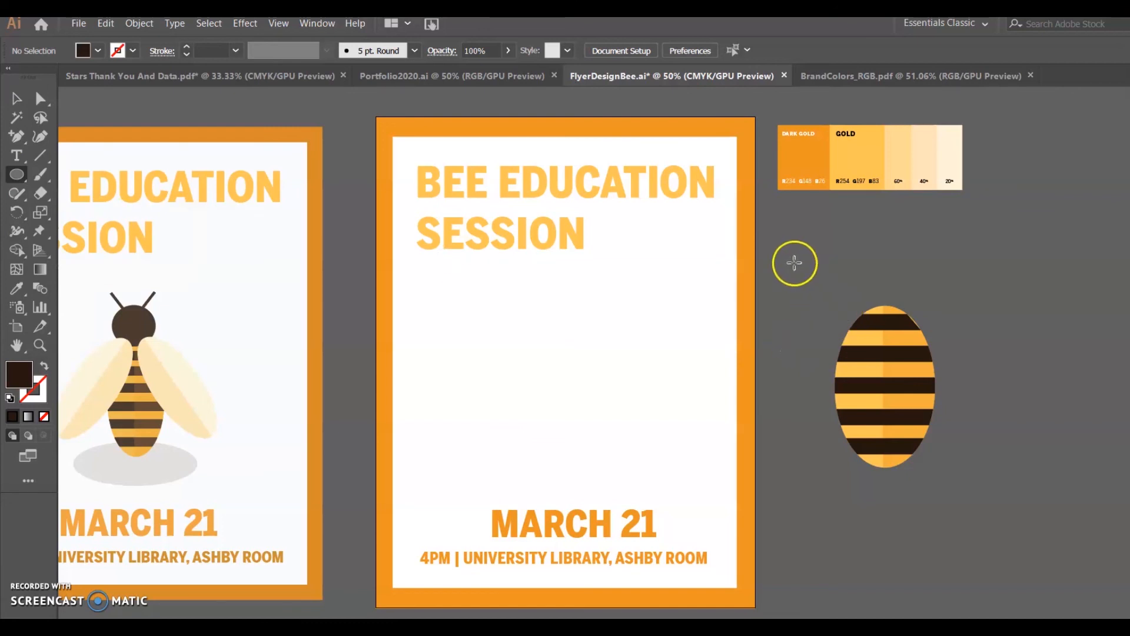
drag(845, 378, 848, 401)
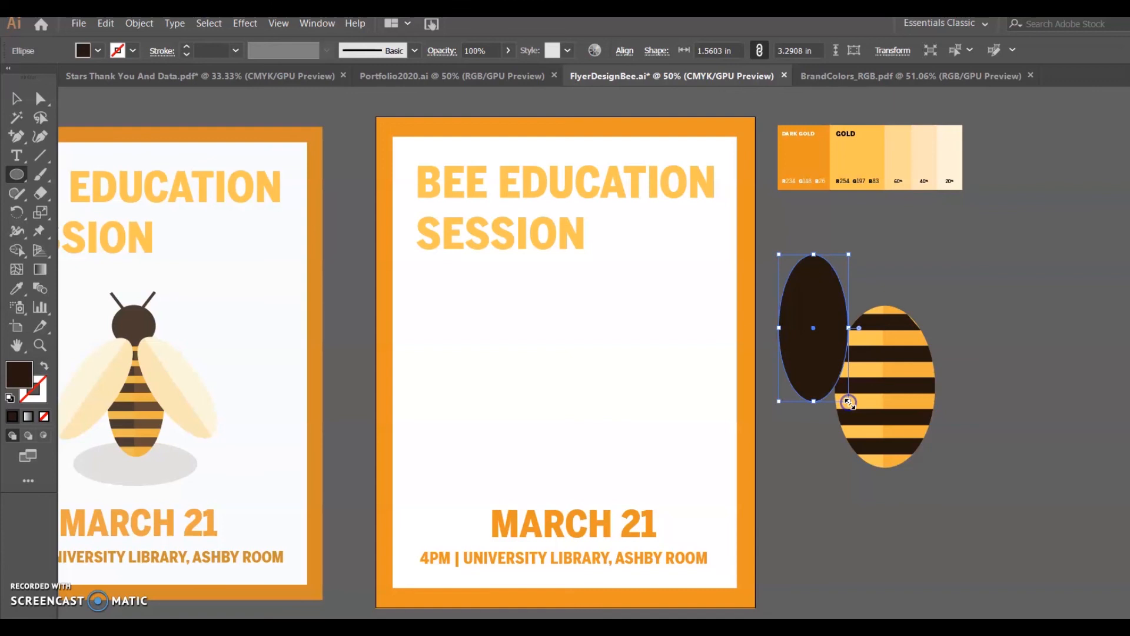
click(16, 99)
mouse_move(785, 318)
mouse_down()
mouse_move(782, 337)
mouse_move(856, 334)
mouse_move(832, 354)
mouse_move(795, 327)
mouse_up()
drag(885, 374, 1002, 334)
click(946, 457)
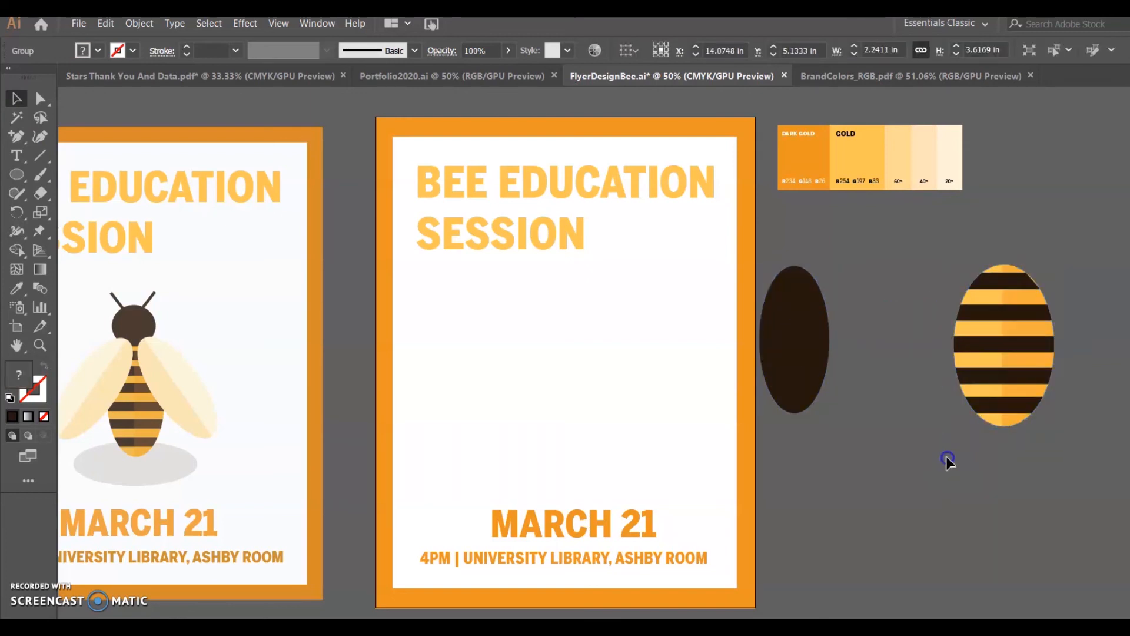
Move the wing ellipse down slightly and recolor it with the palette's 20% gold tint
drag(788, 298, 808, 340)
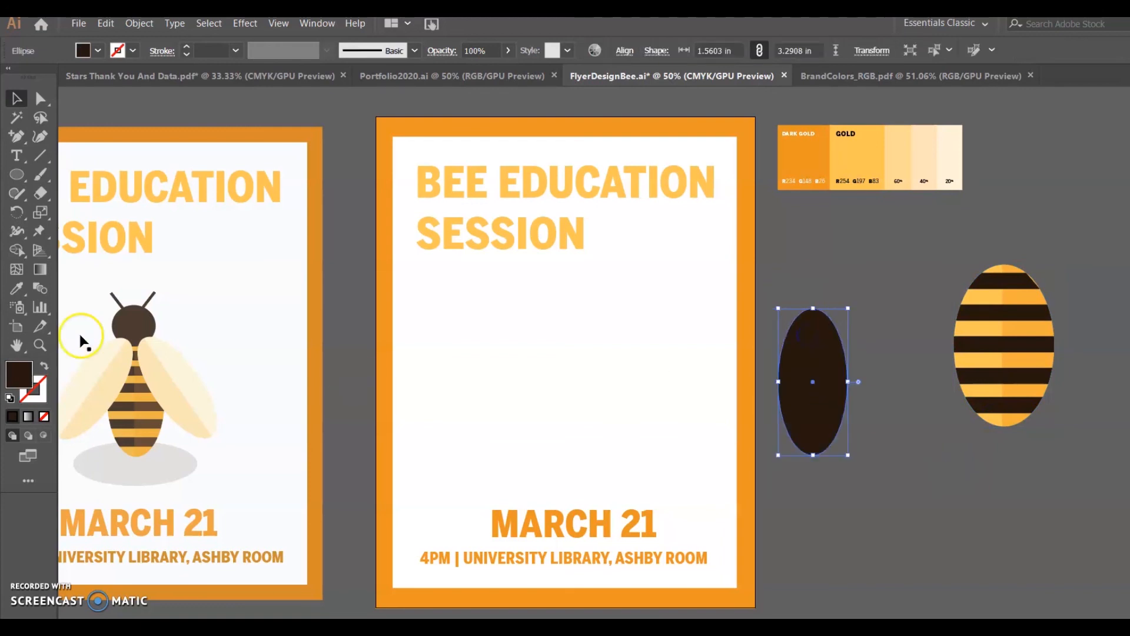
click(17, 294)
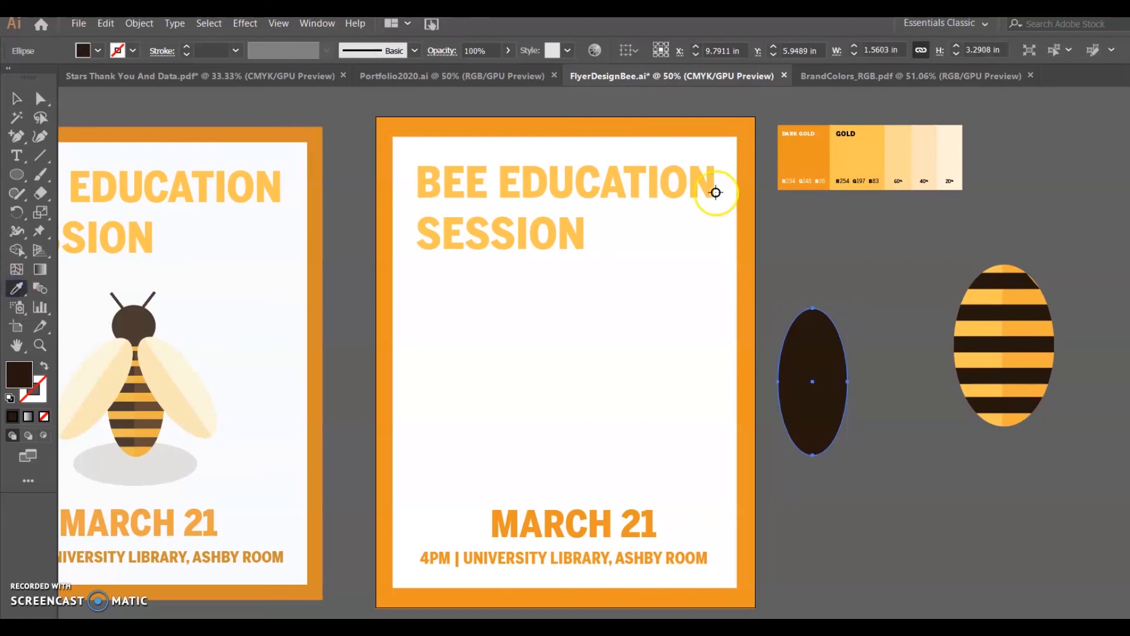
click(950, 149)
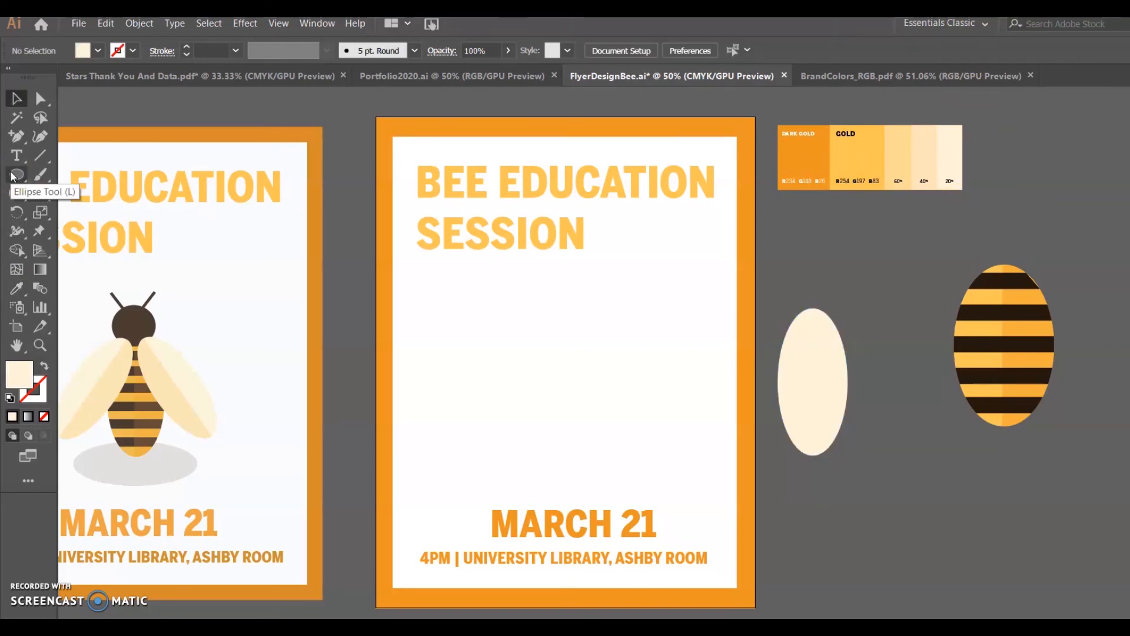
Draw a rectangle about 1.16 by 4.43 in over the wing's right half, with its left edge on the wing's vertical center
click(15, 175)
click(17, 176)
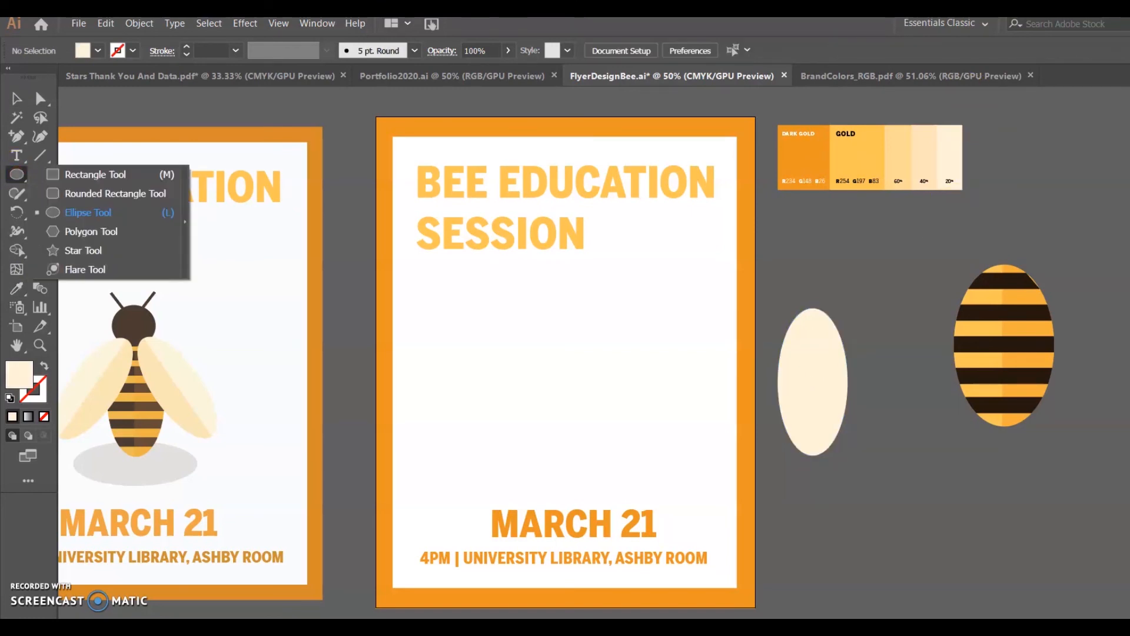
click(57, 171)
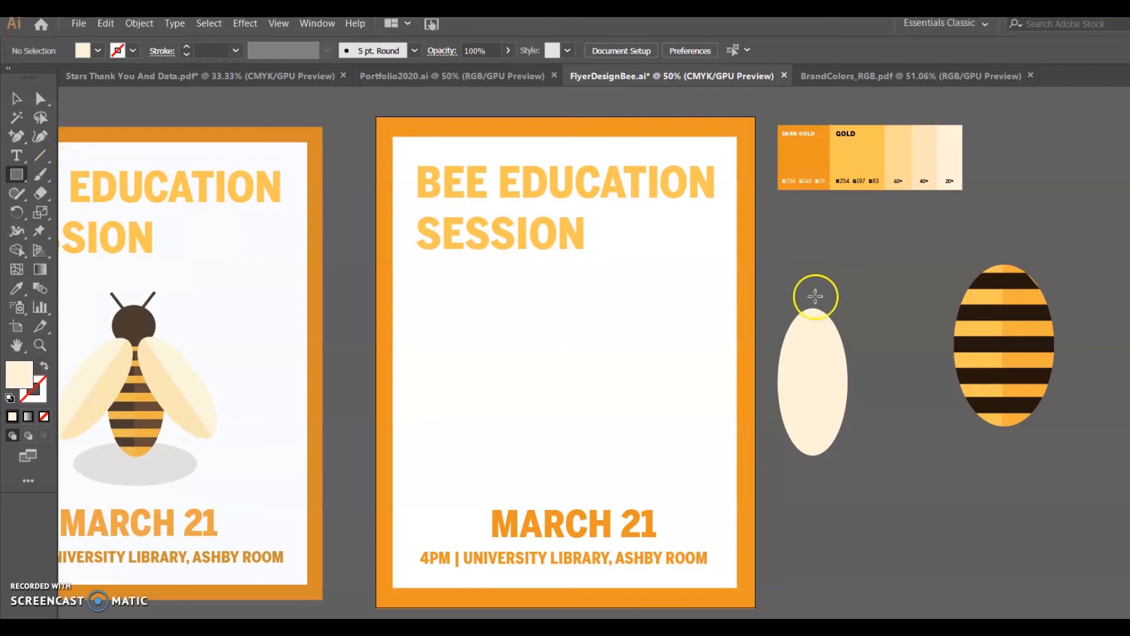
drag(811, 288, 863, 482)
click(17, 99)
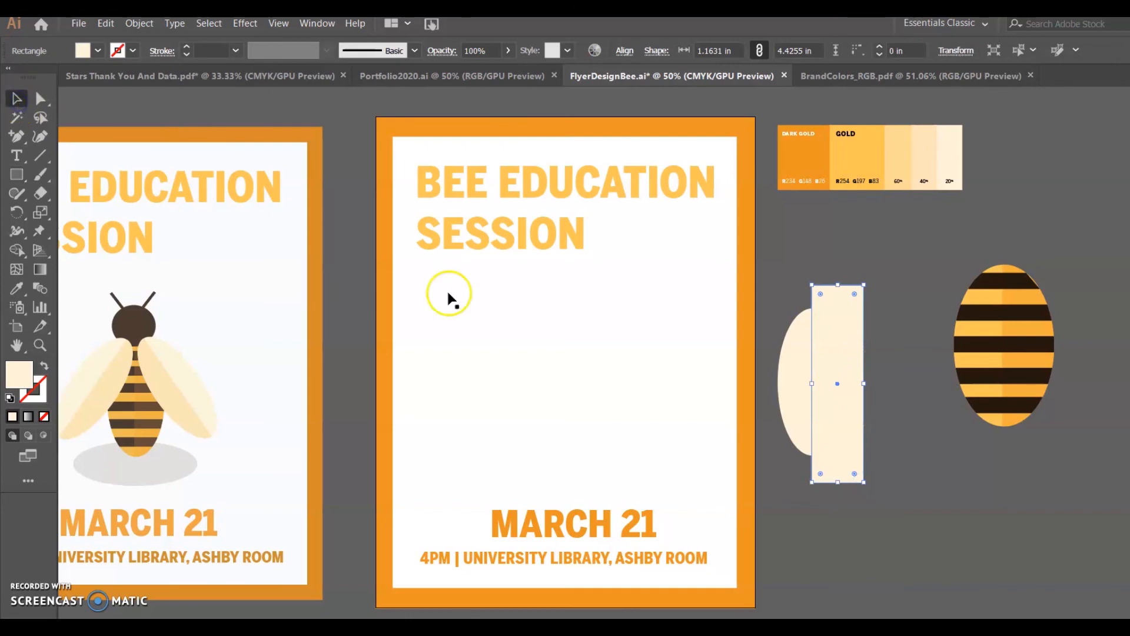
click(799, 263)
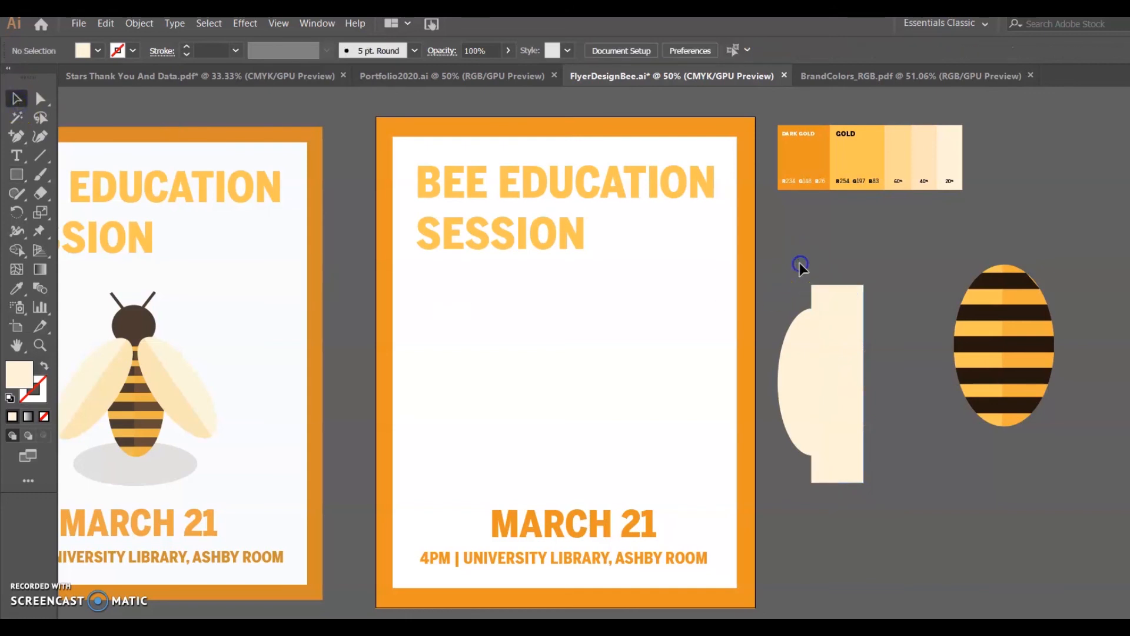
Trim away the part of the rectangle outside the wing ellipse with the Shape Builder, leaving a separate right half
click(815, 295)
click(899, 274)
drag(782, 493, 782, 494)
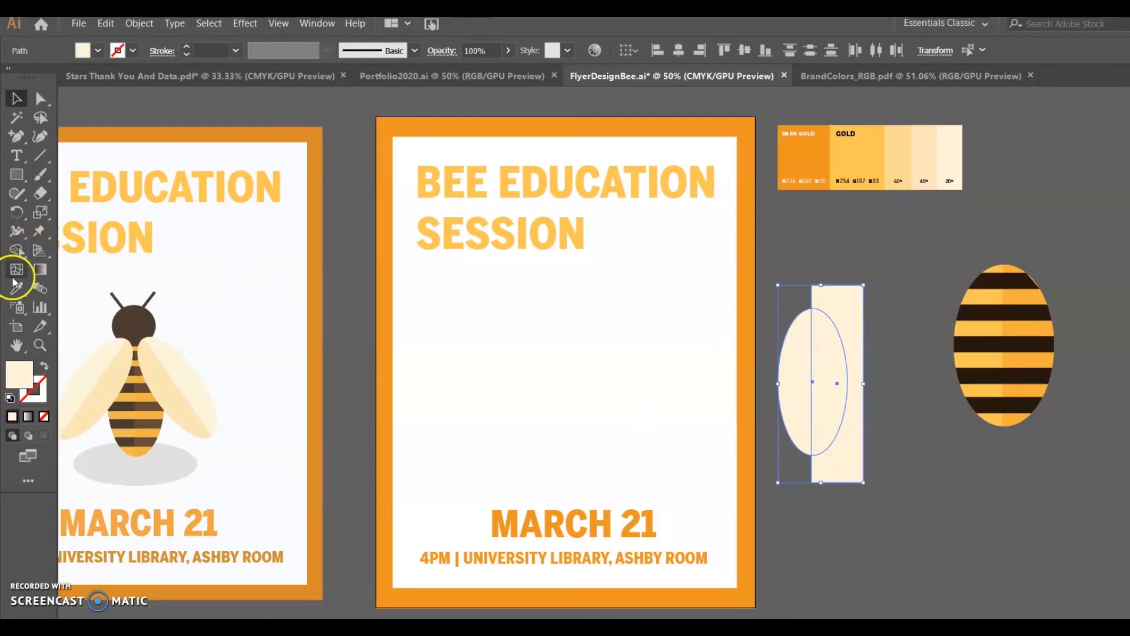
click(17, 250)
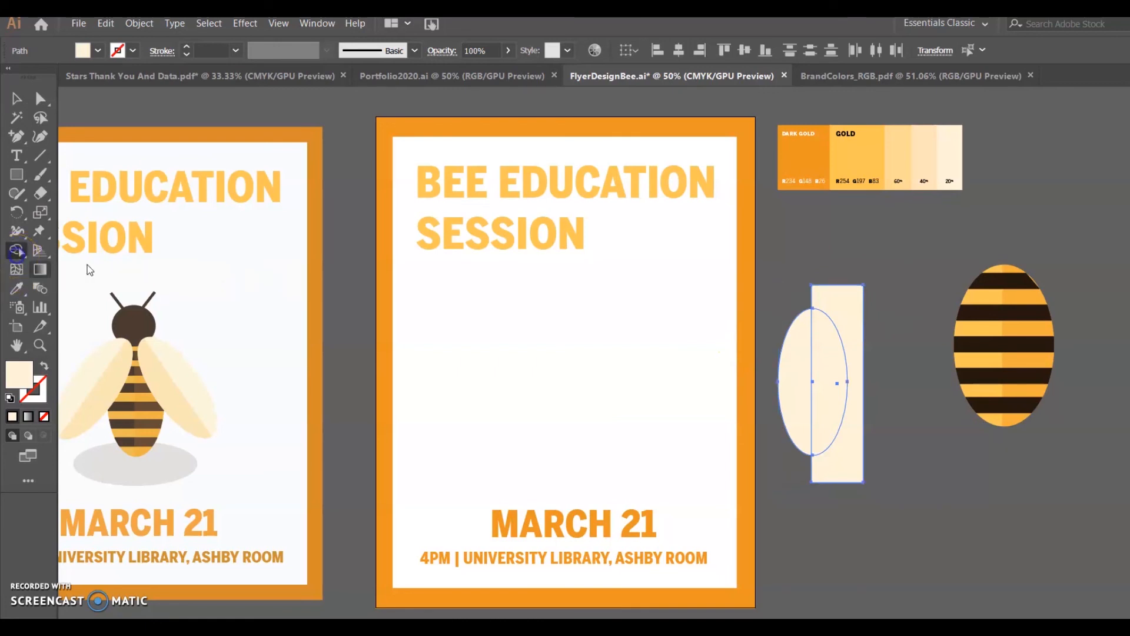
alt+click(842, 302)
click(17, 99)
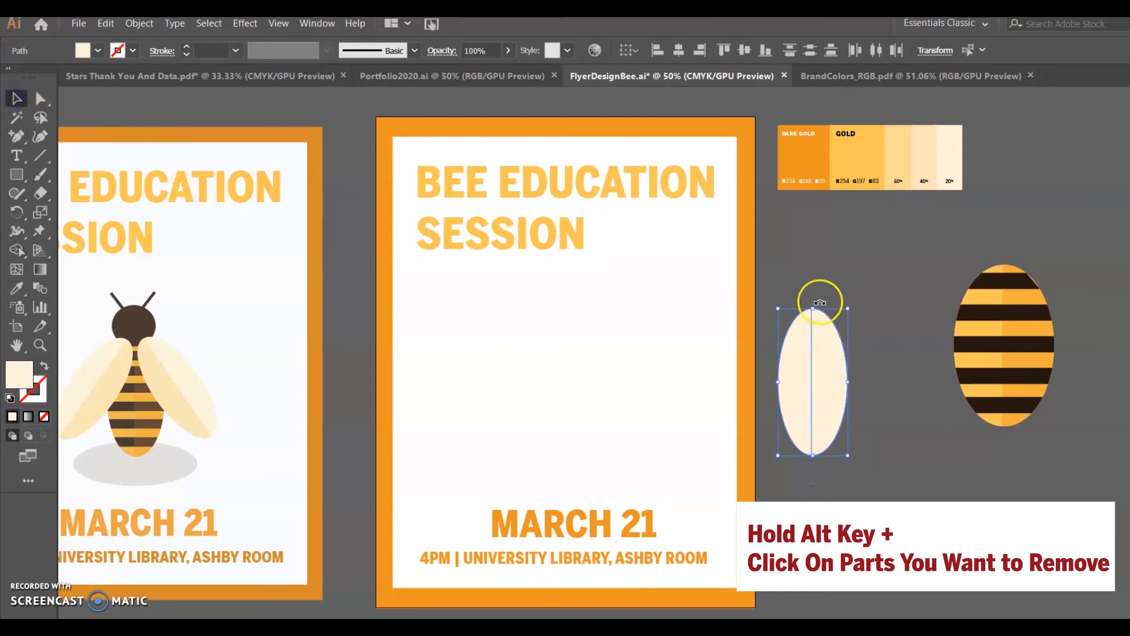
click(820, 302)
Recolor the wing's right half with the palette's 60% gold tint
click(830, 406)
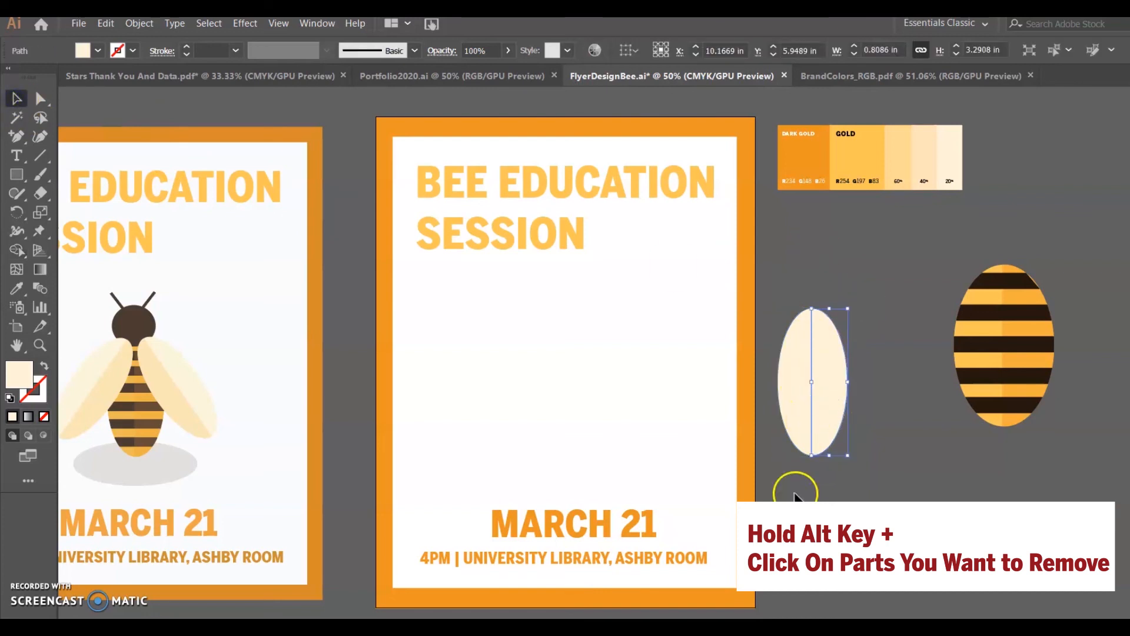
click(16, 288)
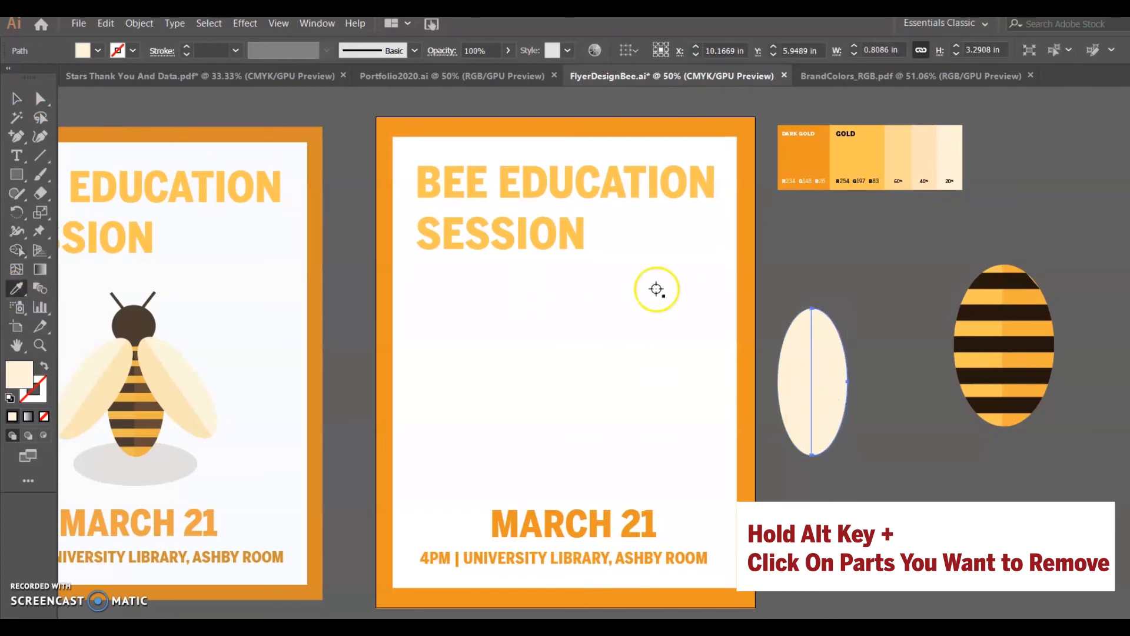
click(894, 167)
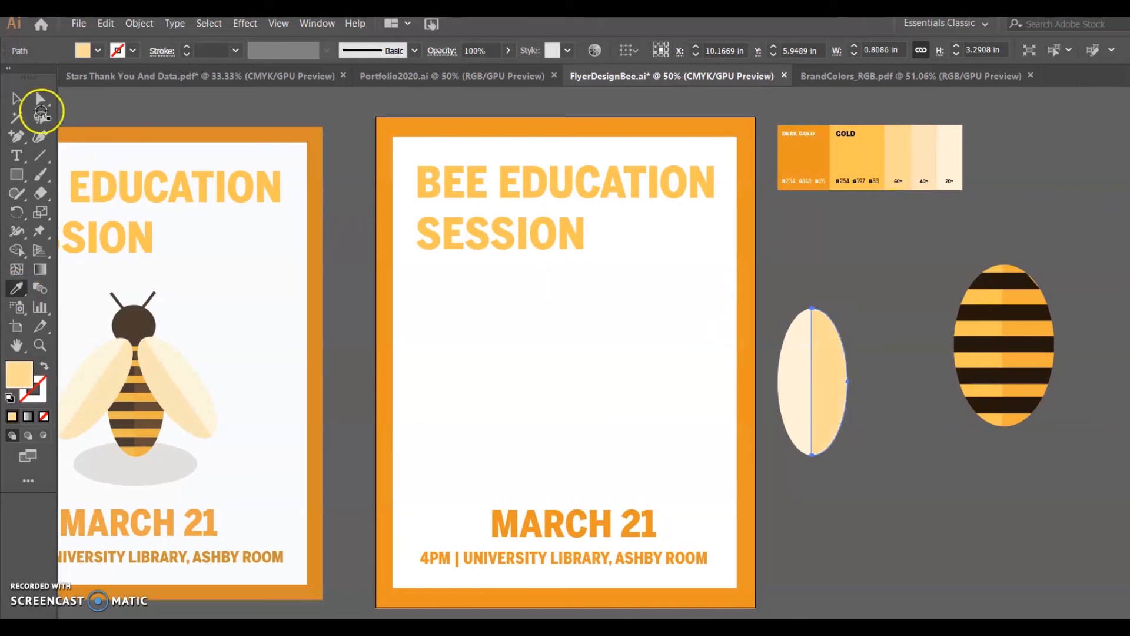
click(16, 98)
click(854, 288)
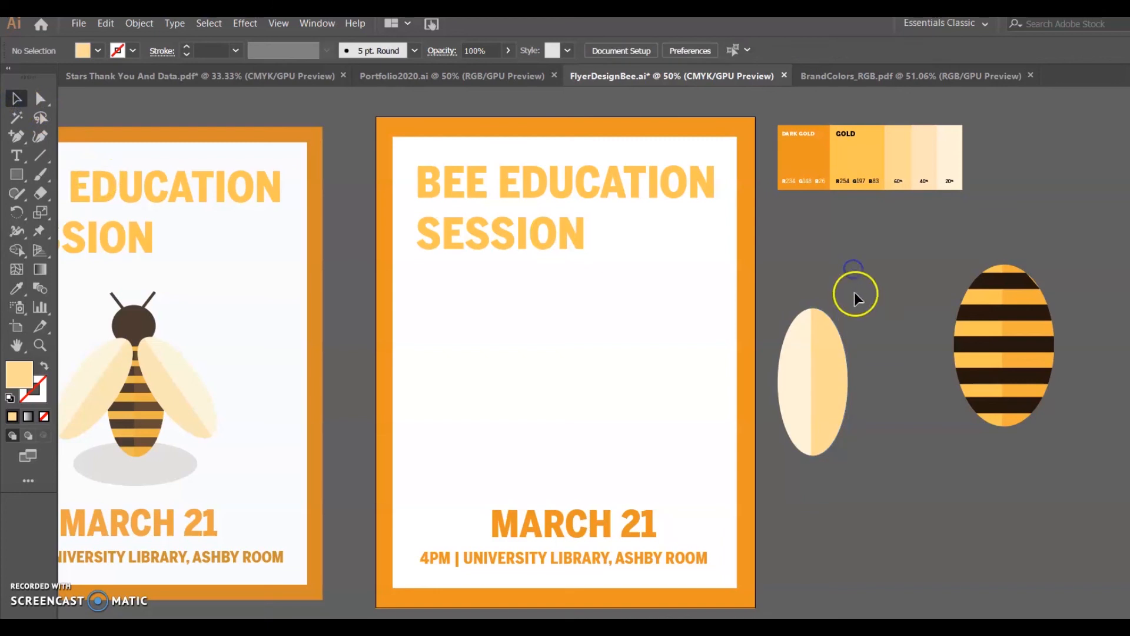
Lower the opacity of the wing's right half to 54%
click(822, 380)
click(507, 50)
click(478, 69)
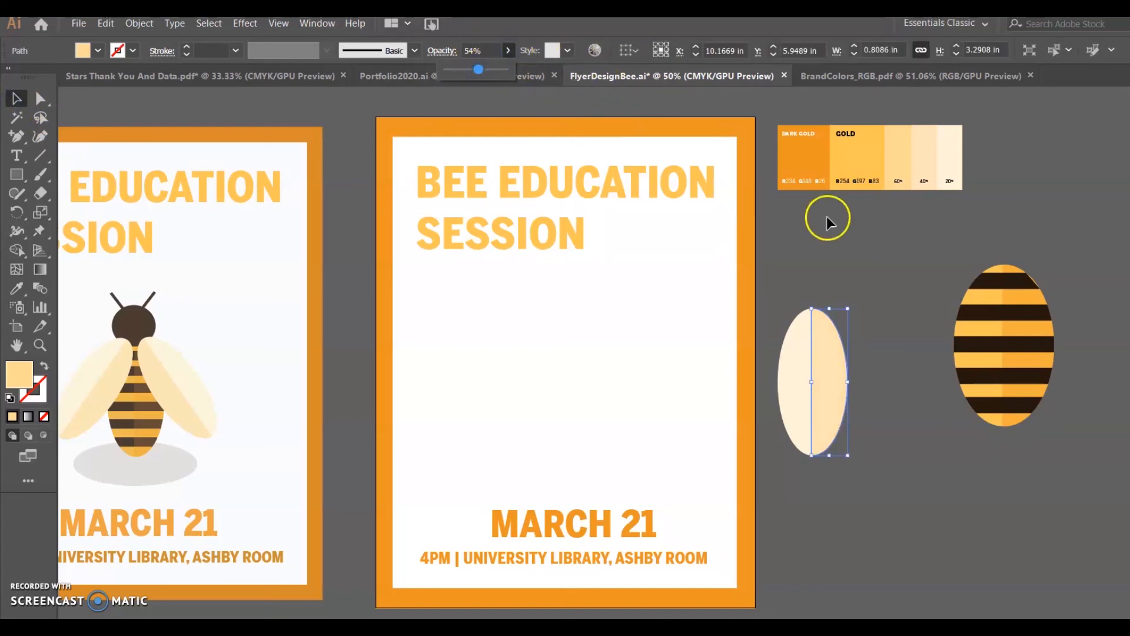
click(873, 306)
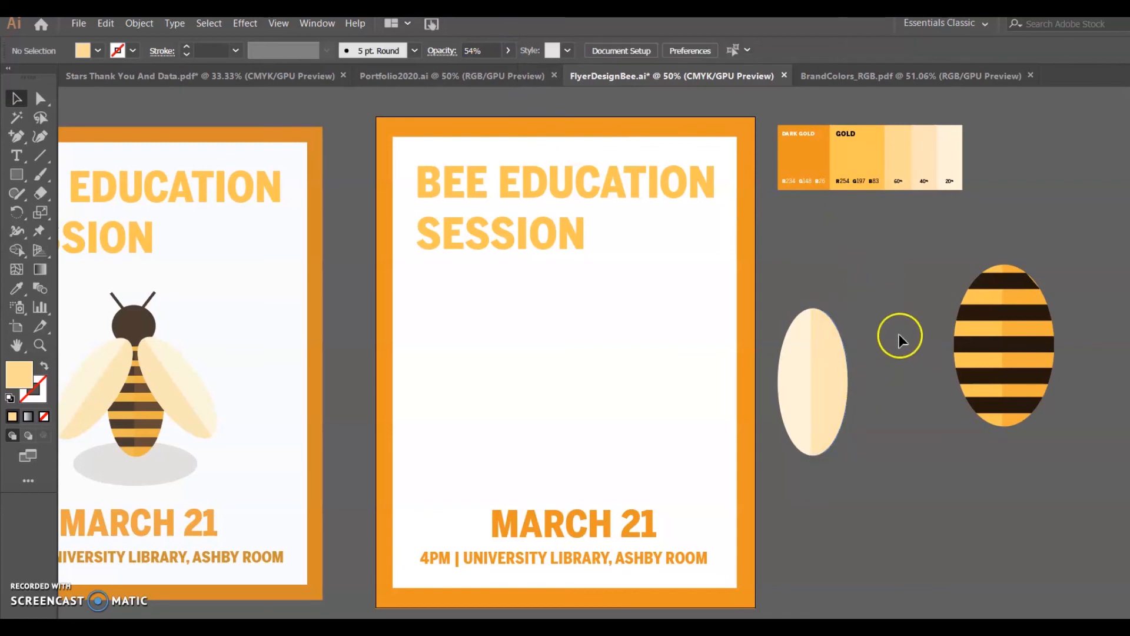
Group the two halves of the wing
click(800, 418)
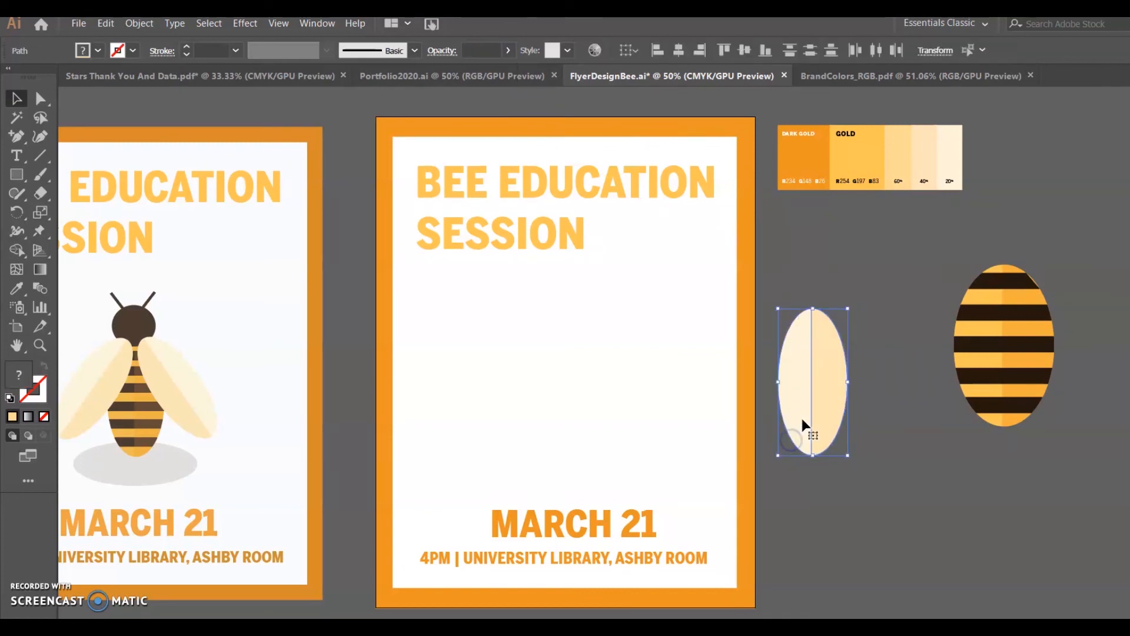
right_click(802, 420)
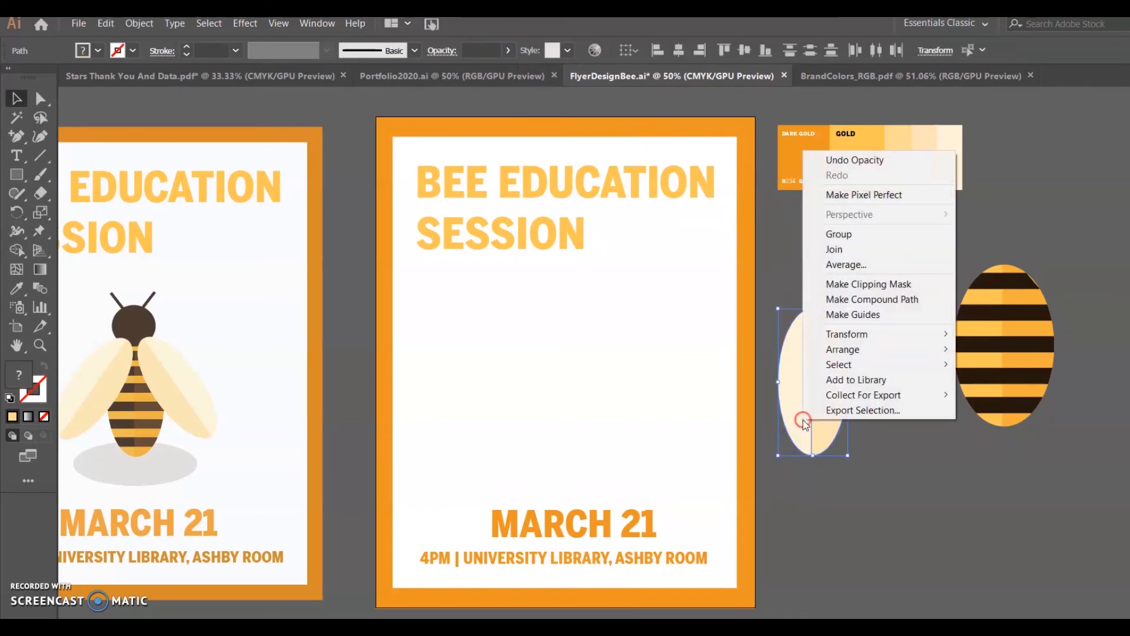
click(838, 234)
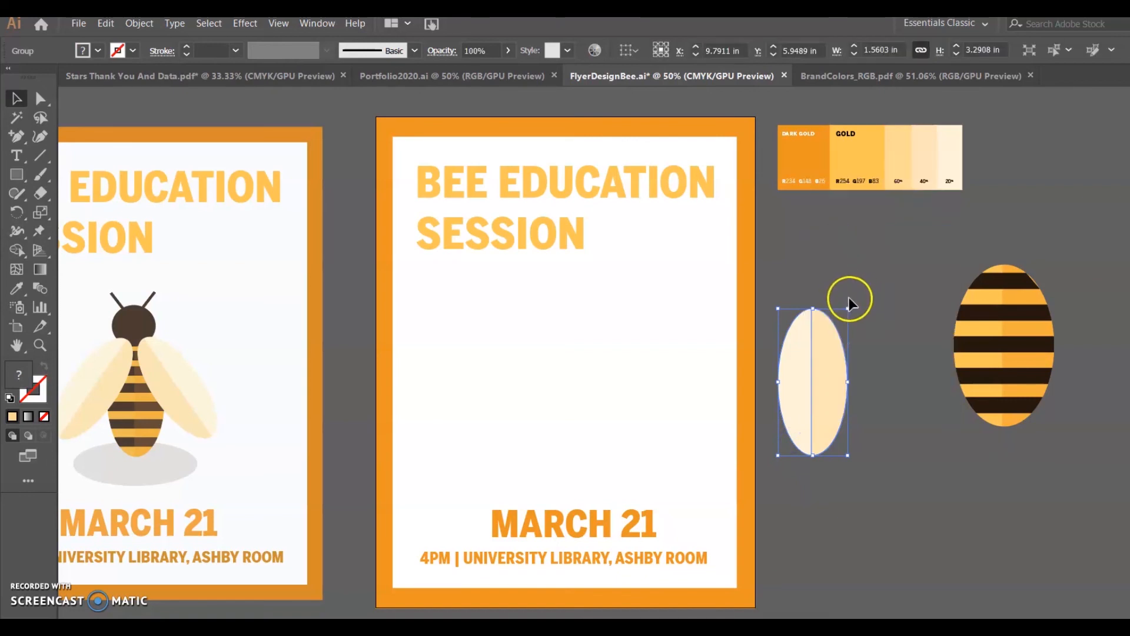
Rotate the wing clockwise so its upper end leans right, and move the striped body close beside it
drag(853, 303, 900, 411)
click(916, 328)
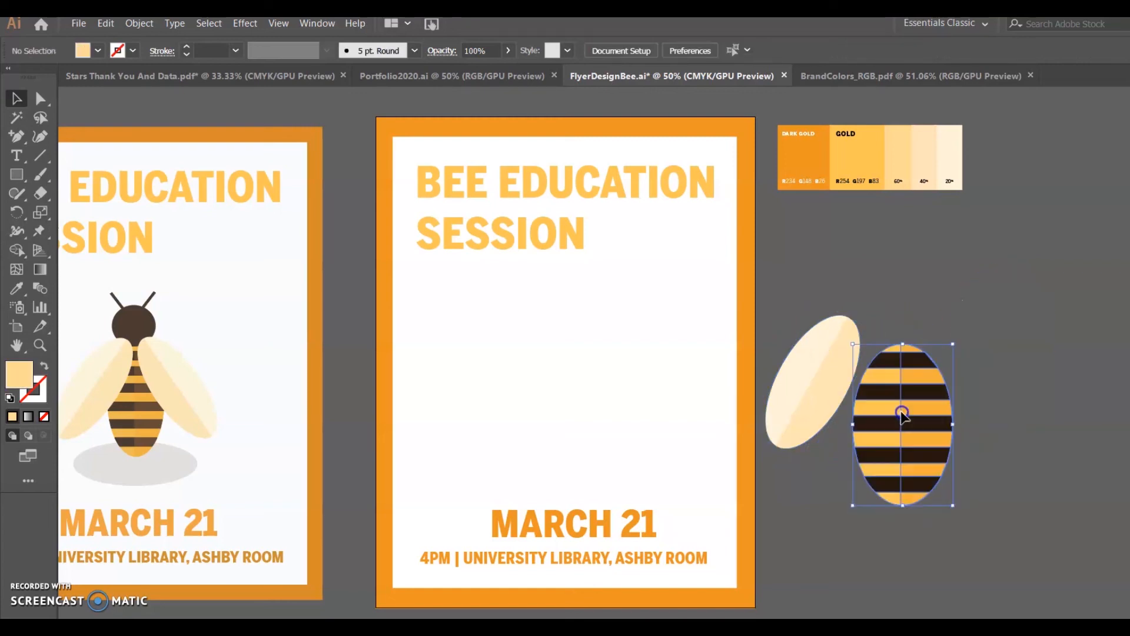
click(1036, 434)
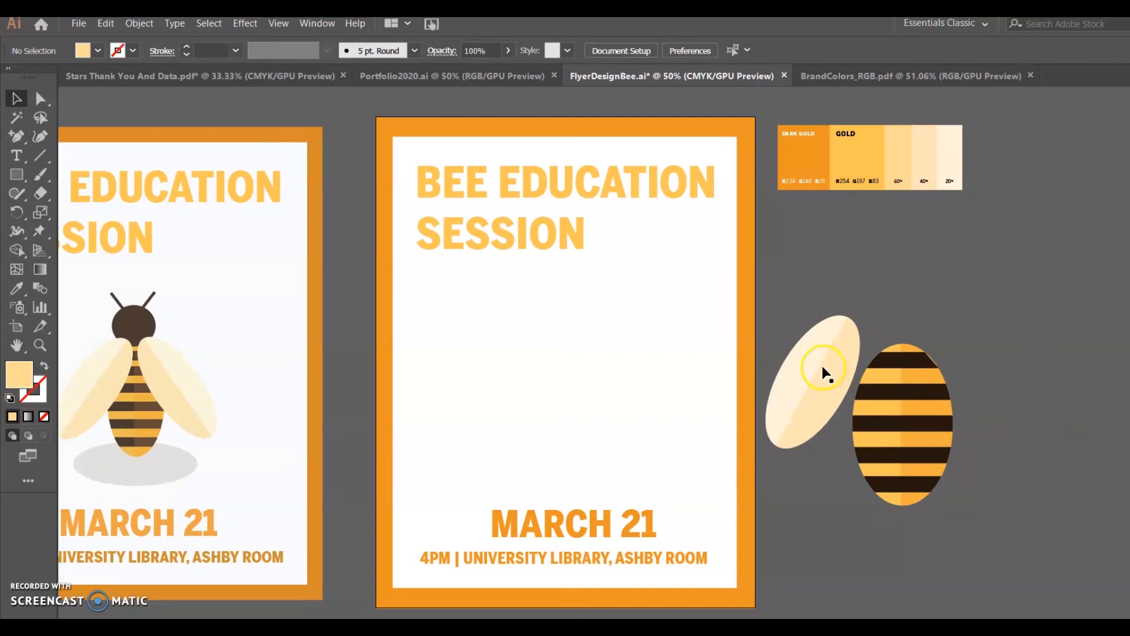
Fit the wing over the body's upper left edge, tilting it slightly further and enlarging it to about 2.51 by 3.26 in
drag(825, 370, 850, 386)
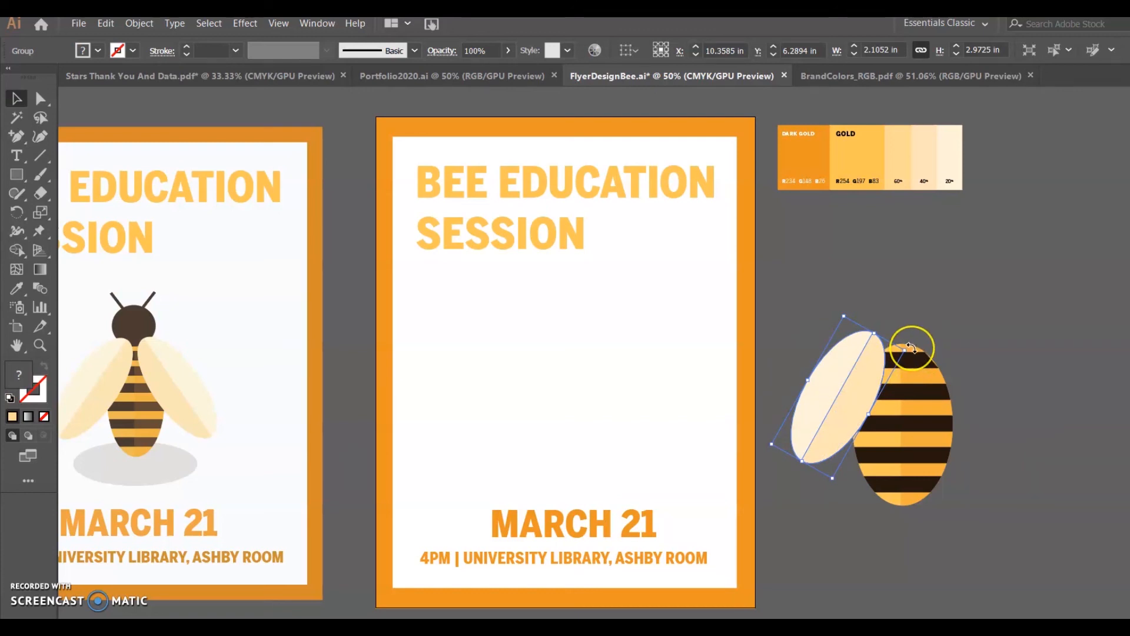
drag(912, 347, 915, 356)
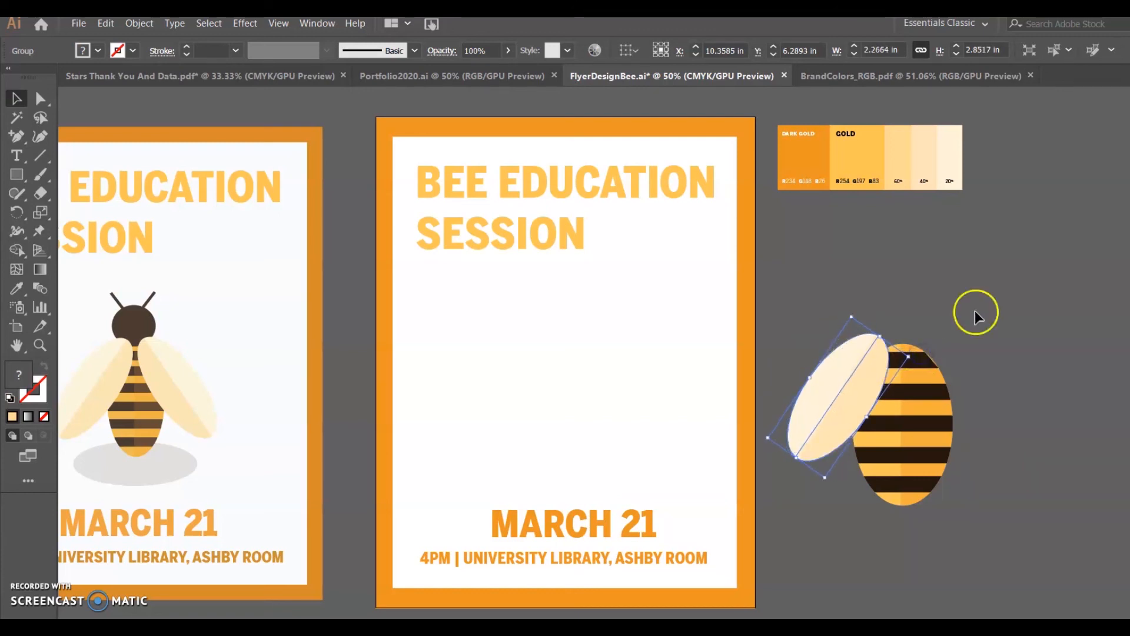
drag(841, 367, 846, 368)
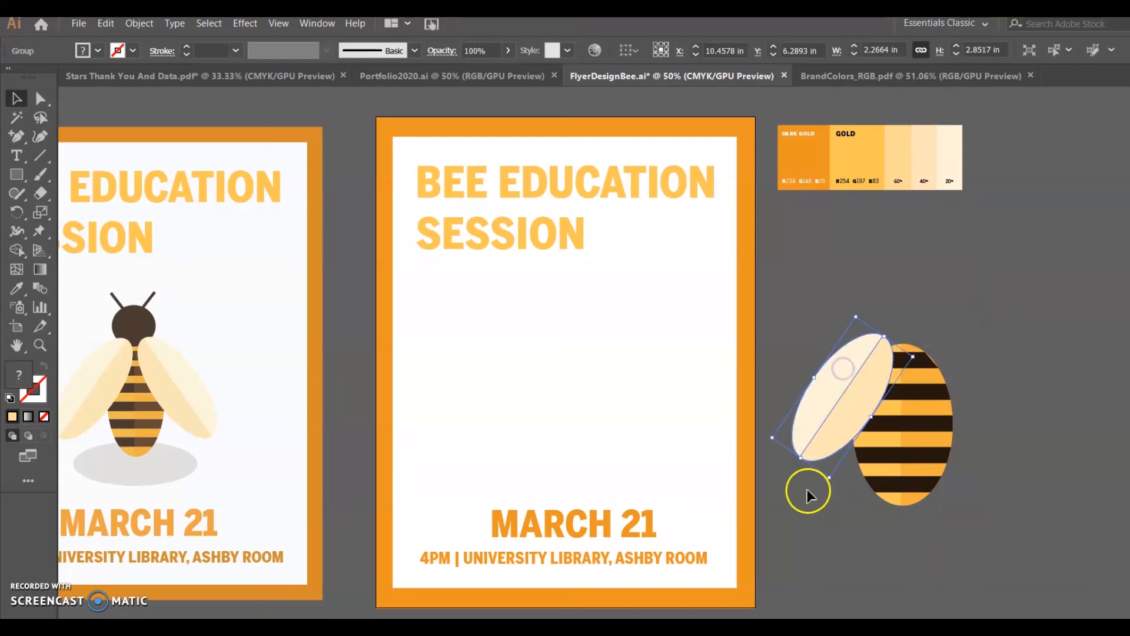
drag(799, 462, 787, 477)
Narrow the striped body slightly by pulling in its right side
click(873, 526)
click(918, 470)
drag(953, 424, 947, 424)
click(974, 423)
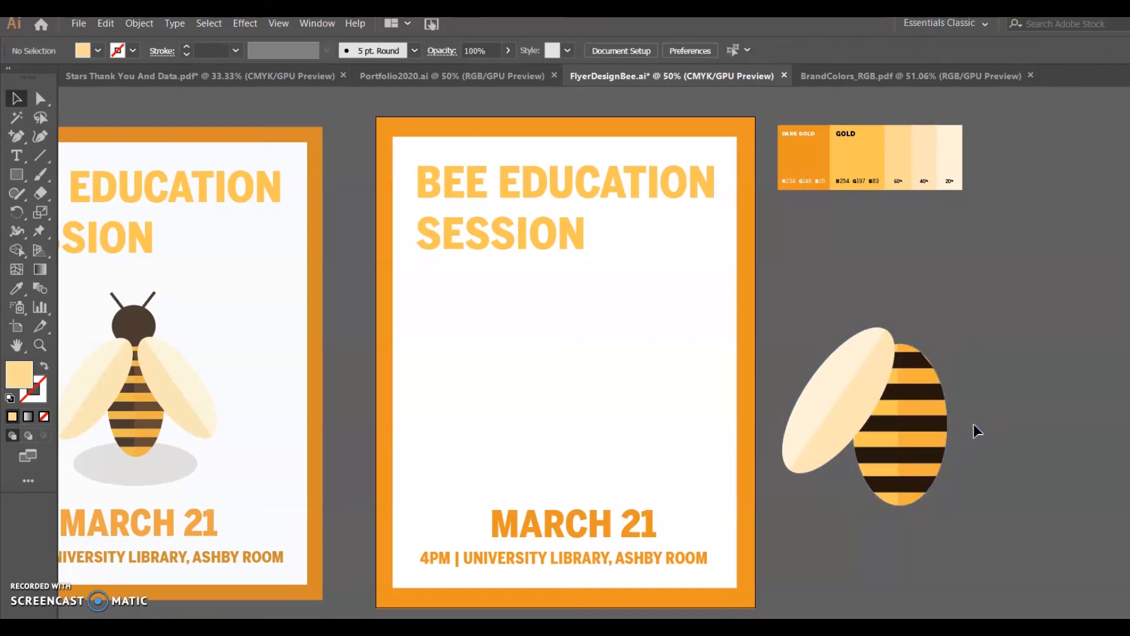
Duplicate the wing by copy and paste and place the copy to the right of the striped body
click(839, 366)
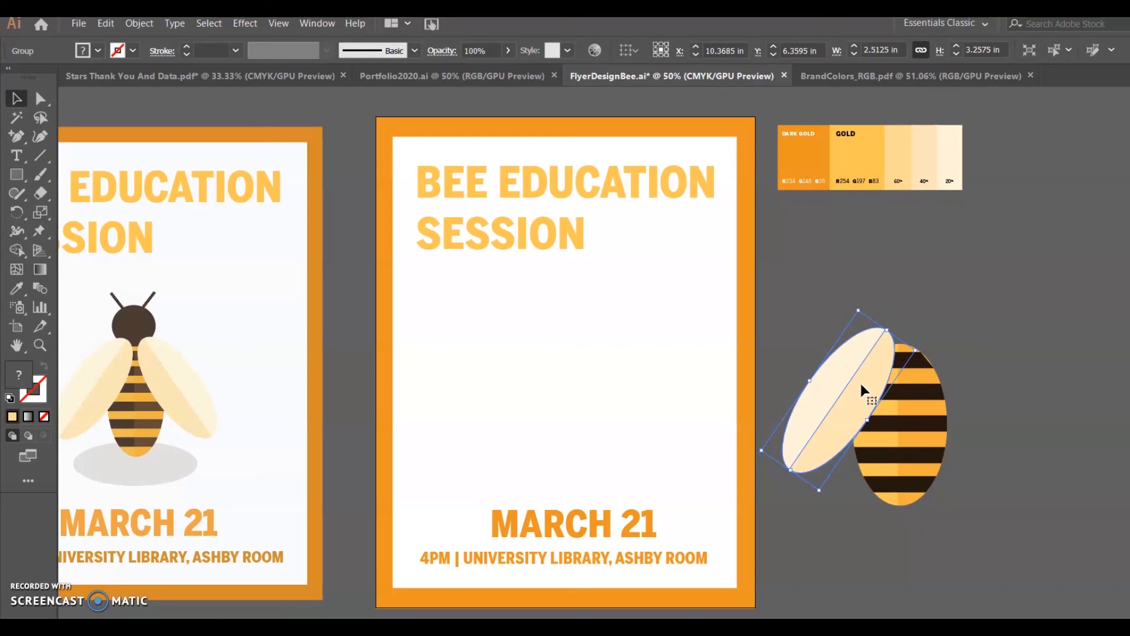
click(864, 406)
key(ctrl+c)
click(1004, 380)
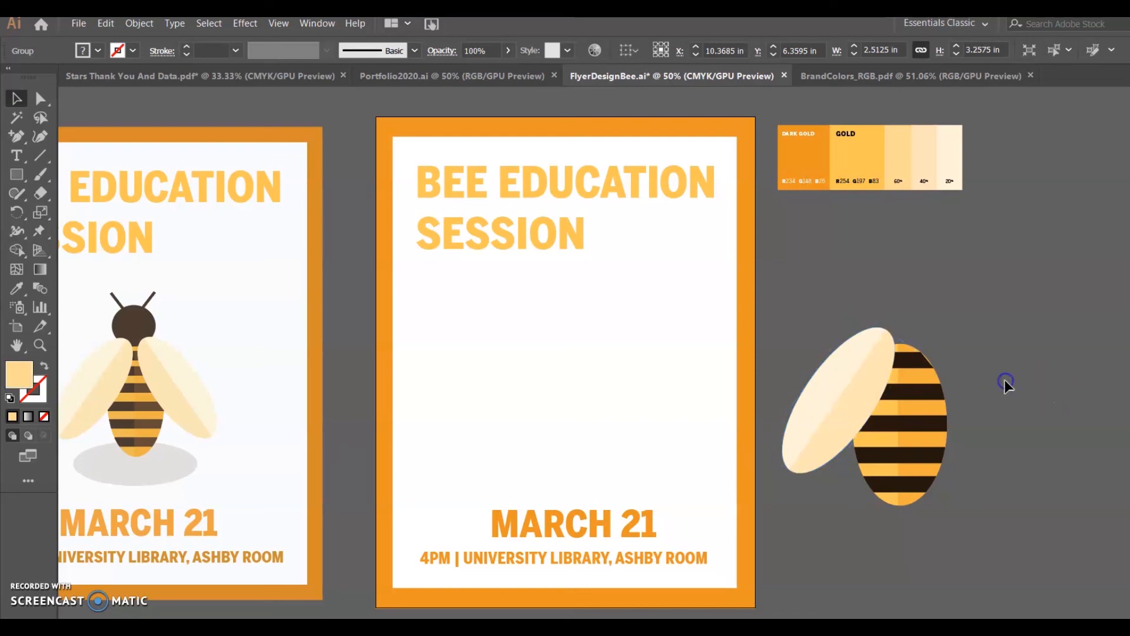
key(ctrl+v)
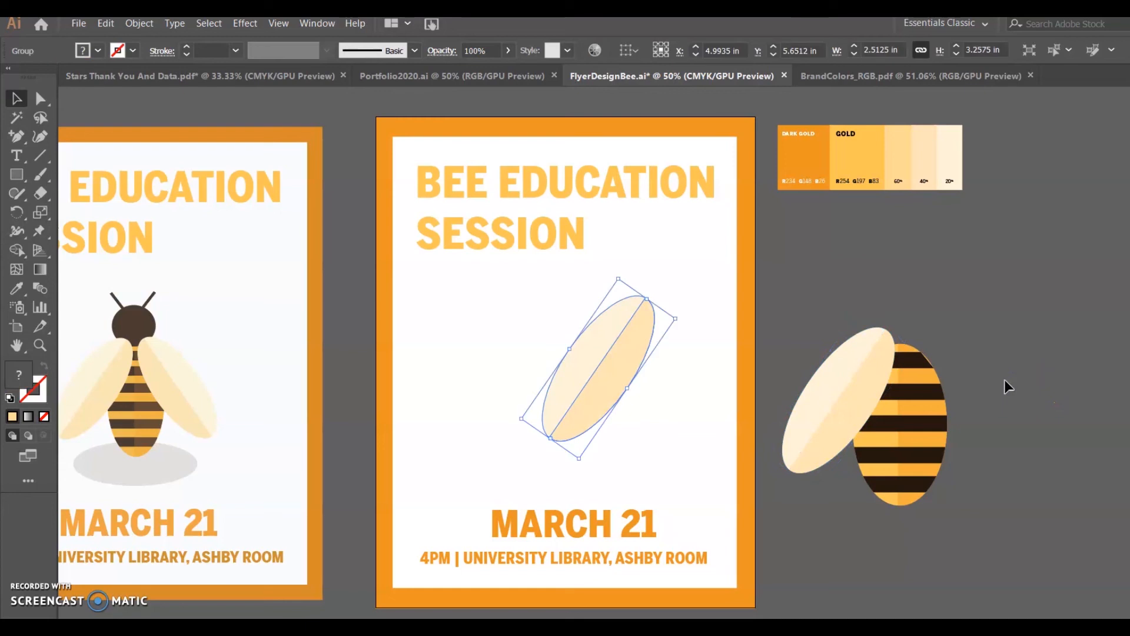
drag(629, 349, 1025, 358)
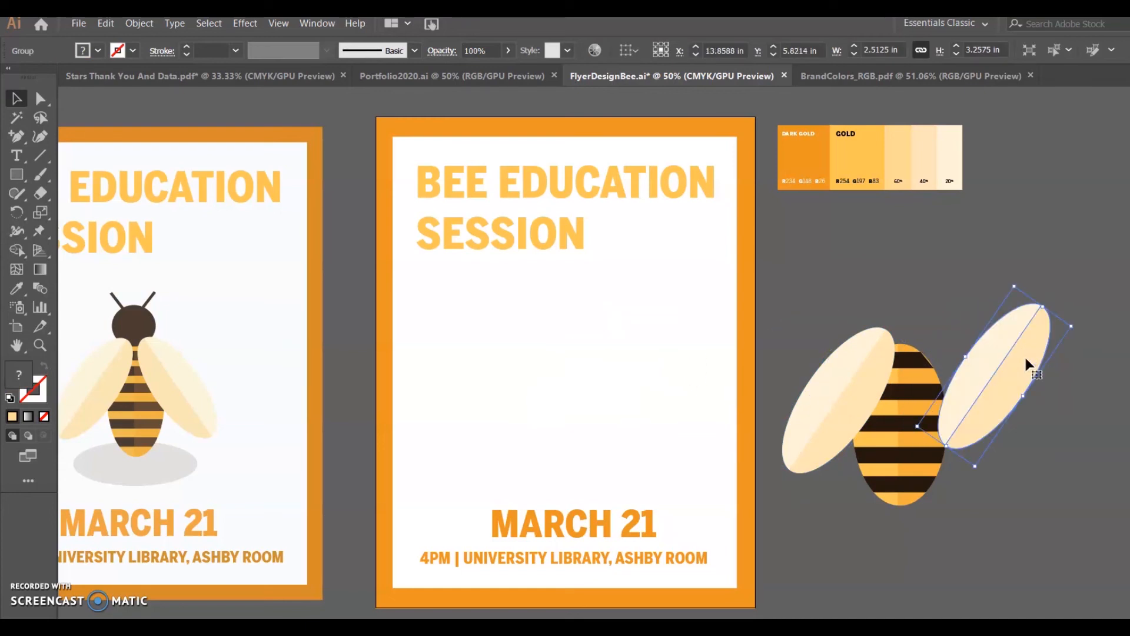
Reflect the wing copy across the vertical axis
right_click(1025, 358)
mouse_move(1106, 516)
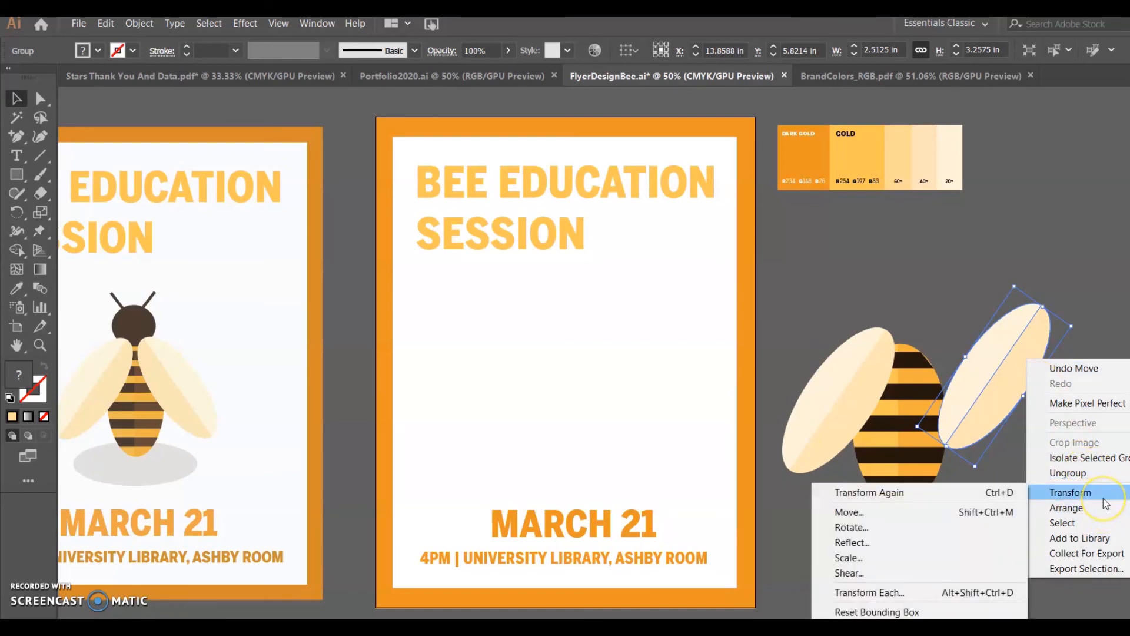
click(938, 542)
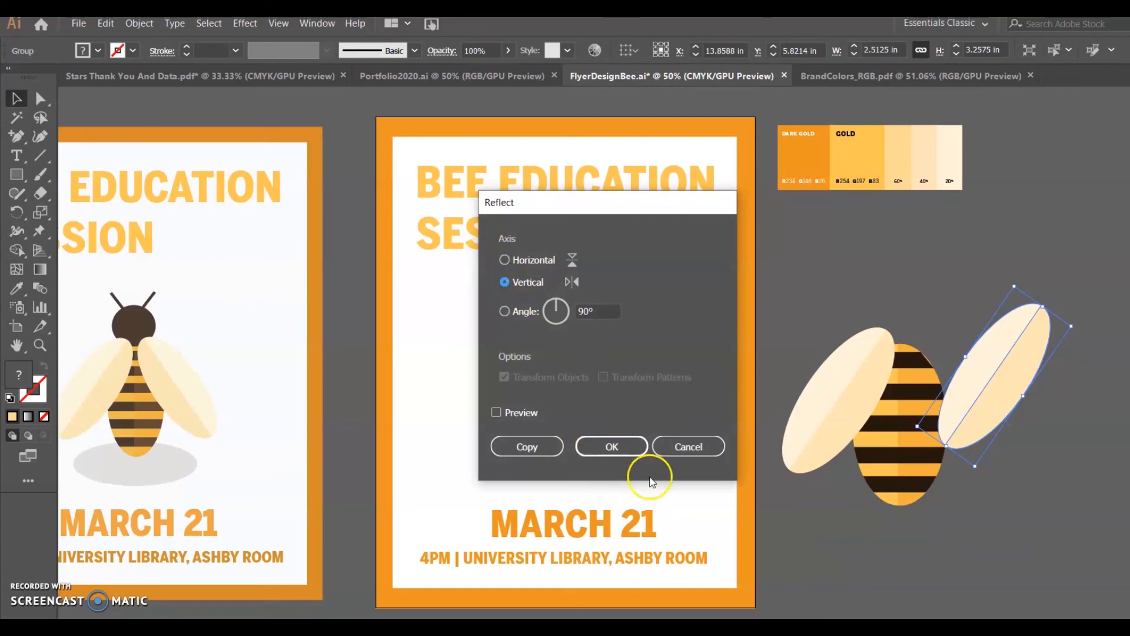
click(623, 448)
click(1060, 324)
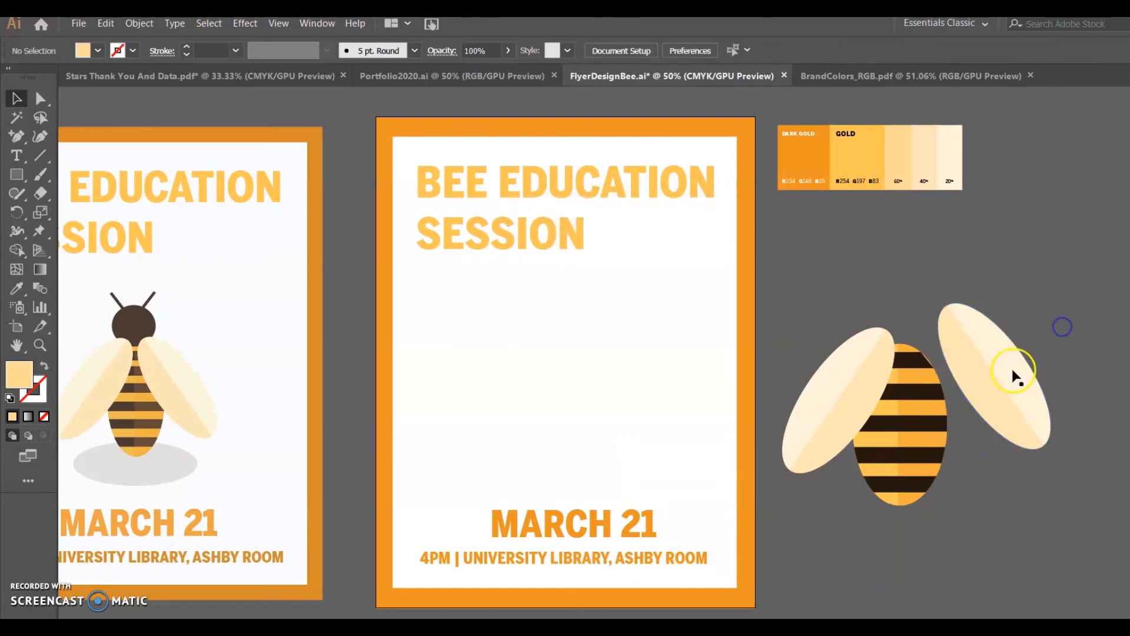
Move the mirrored wing over the body's upper right edge and nudge it until it is level and symmetric with the left wing
drag(990, 378, 968, 370)
click(1015, 308)
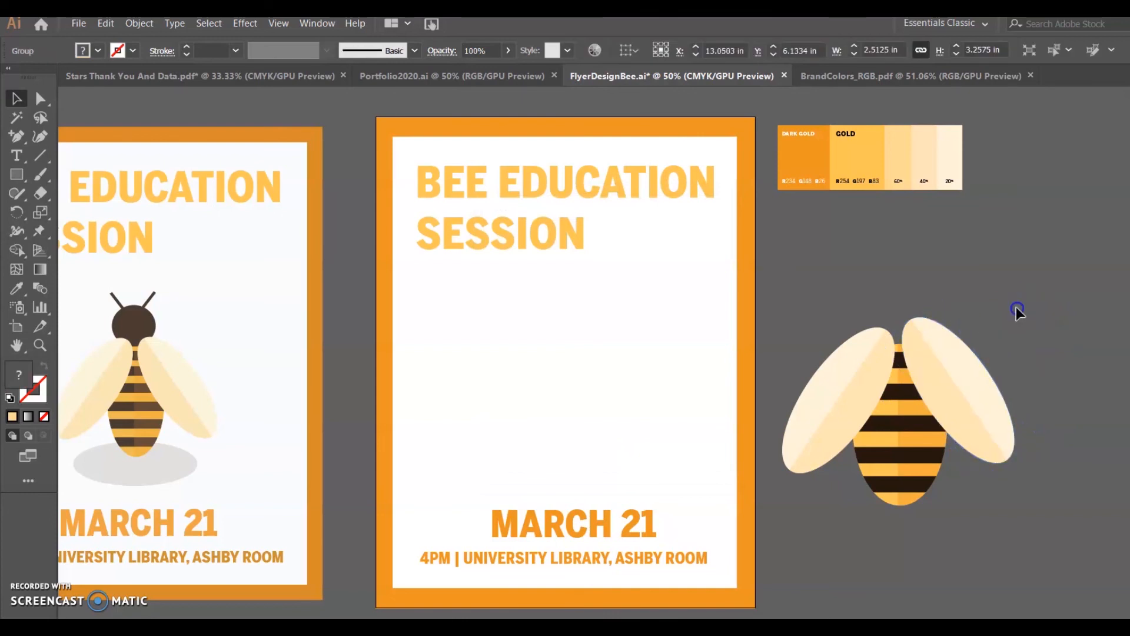
click(950, 380)
click(825, 264)
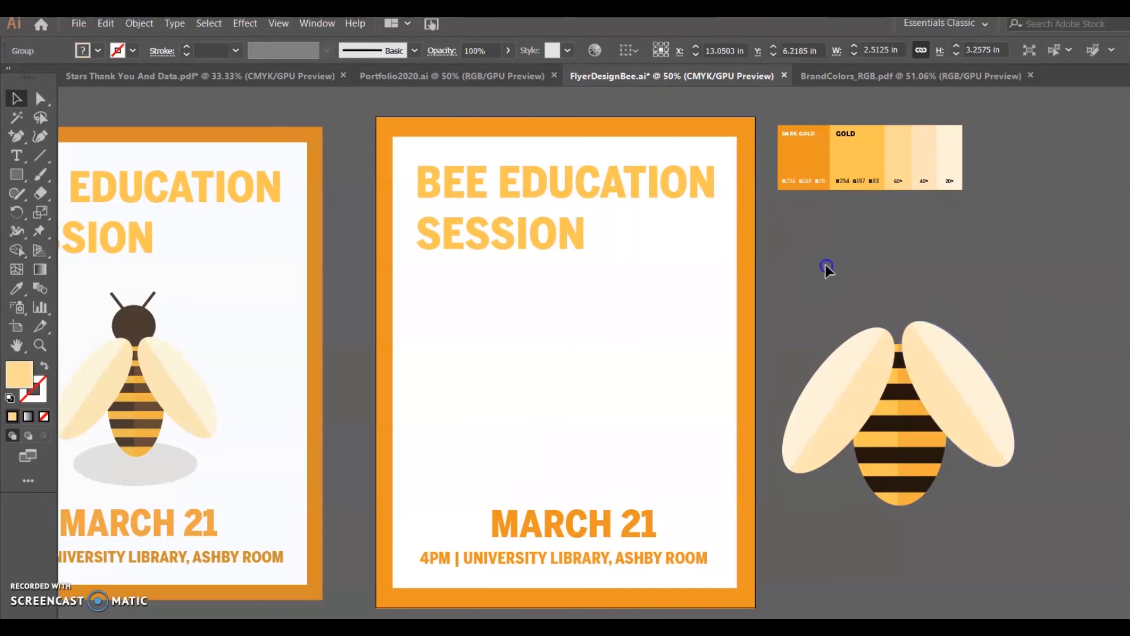
drag(891, 312, 943, 363)
click(1024, 331)
click(844, 277)
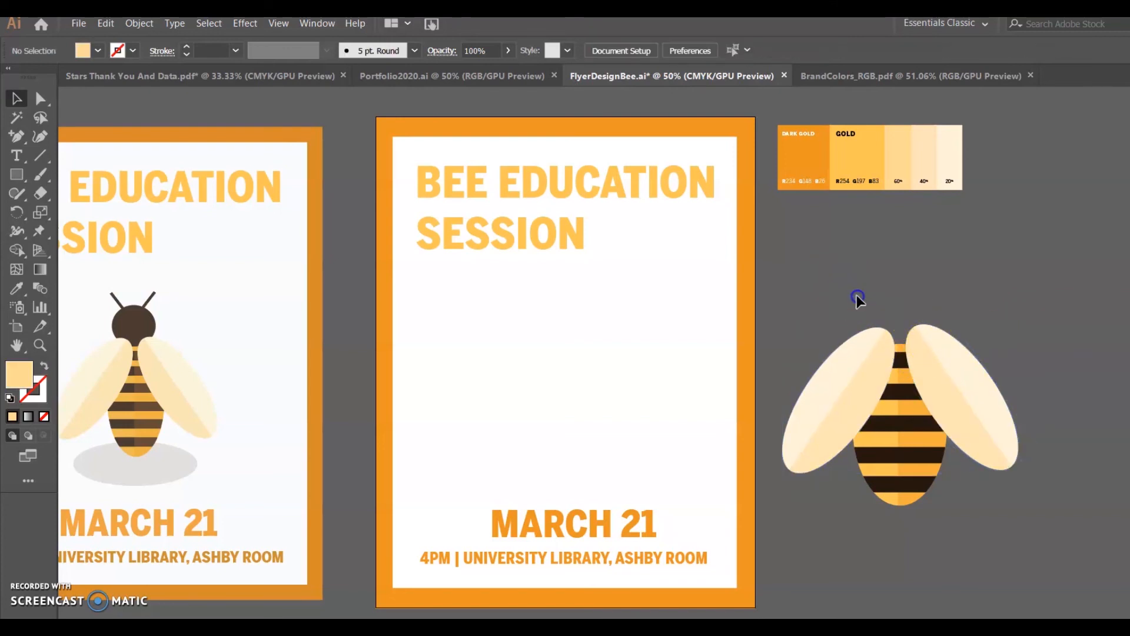
click(934, 331)
click(969, 286)
click(953, 374)
click(870, 306)
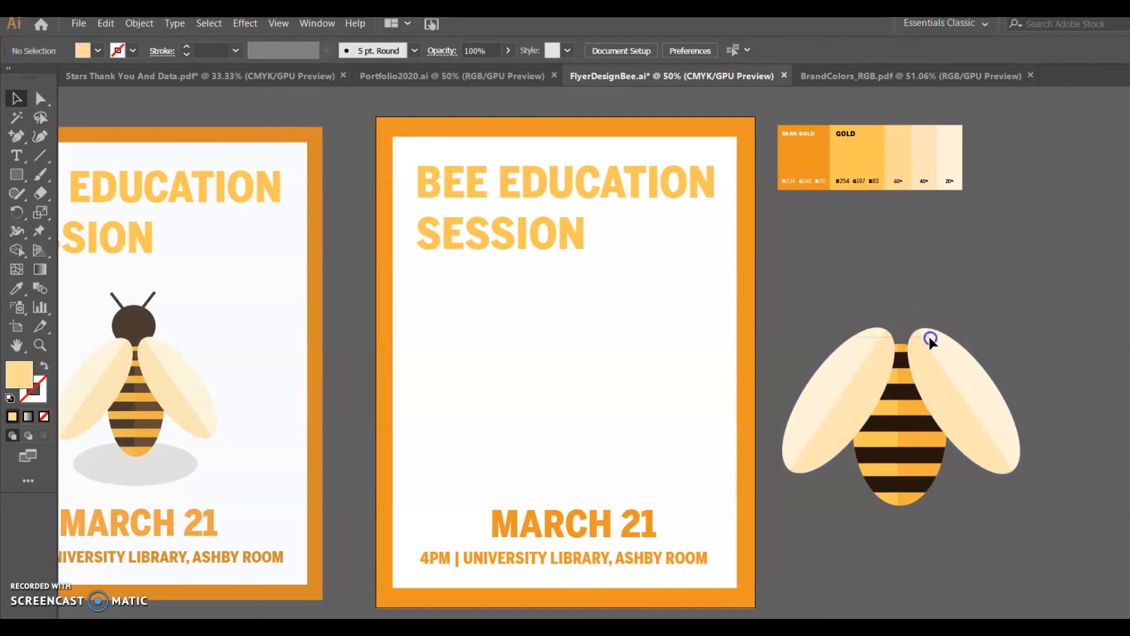
click(962, 343)
click(954, 314)
Draw a circle about 1.23 in across for the head, centered on top of the body between the wings
click(16, 177)
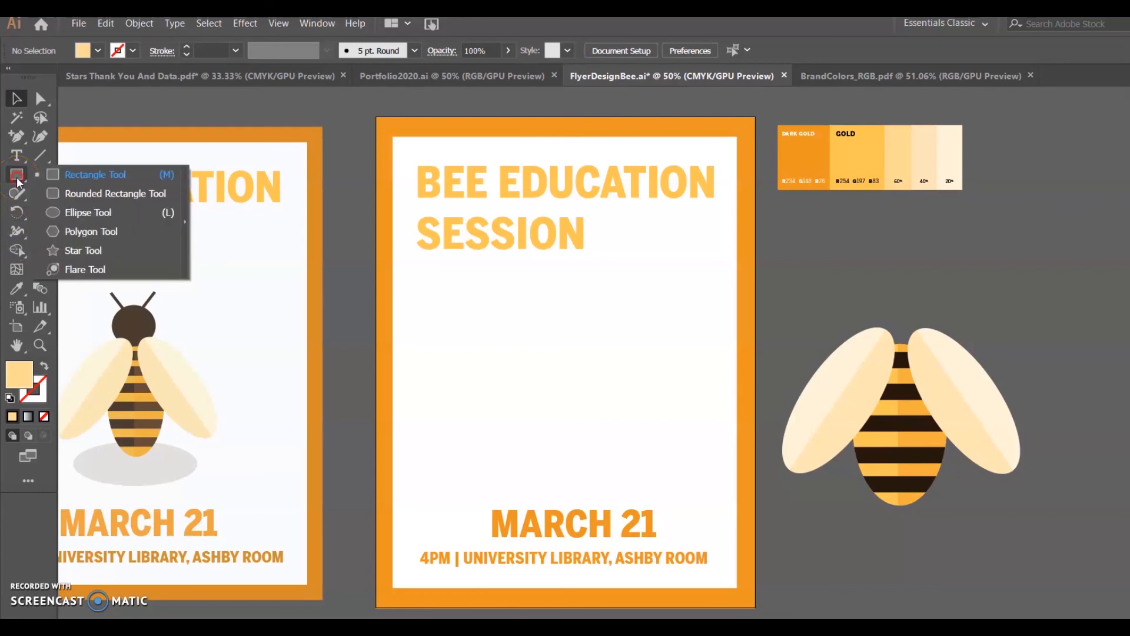
click(66, 216)
drag(873, 297, 928, 351)
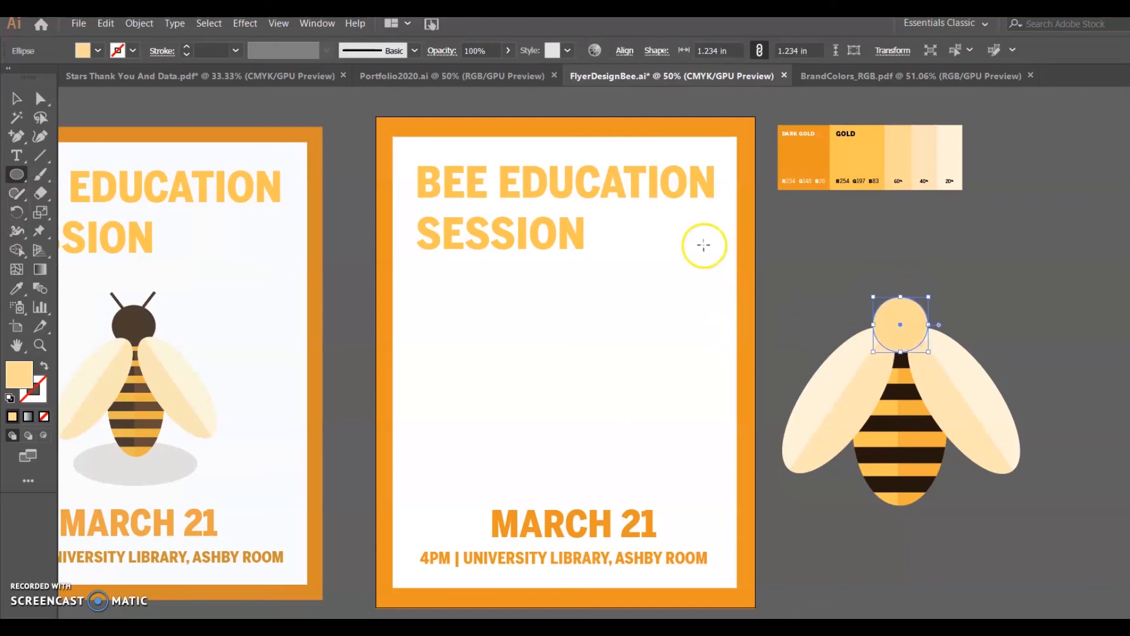
Recolor the head circle with the dark brown sampled from the body's stripes
double_click(19, 374)
click(565, 237)
click(17, 289)
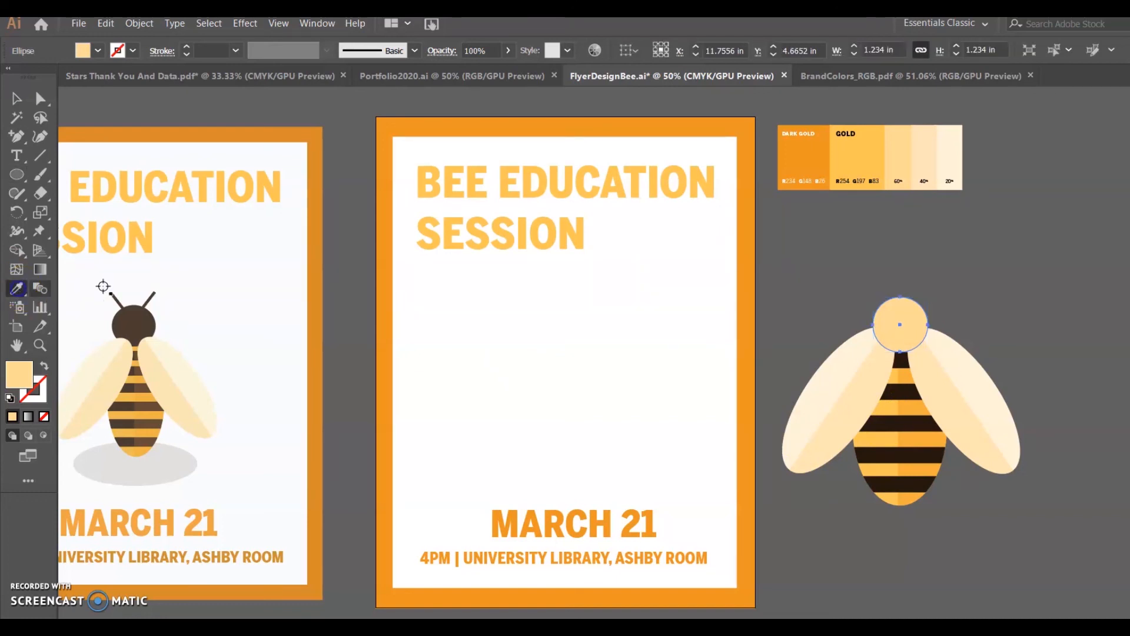
click(885, 424)
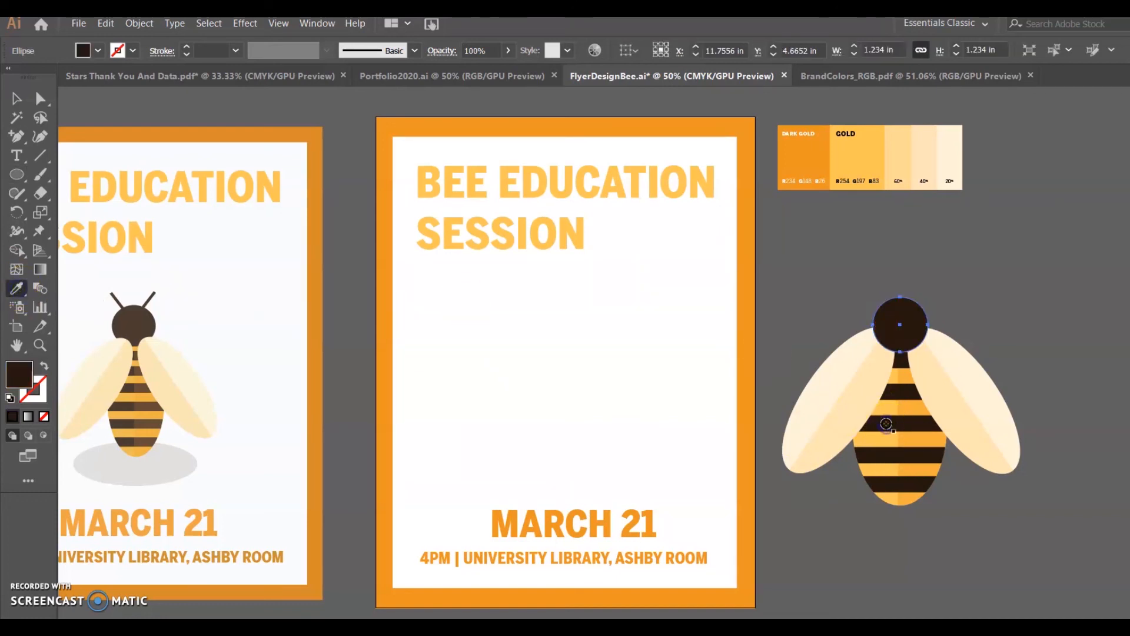
click(17, 101)
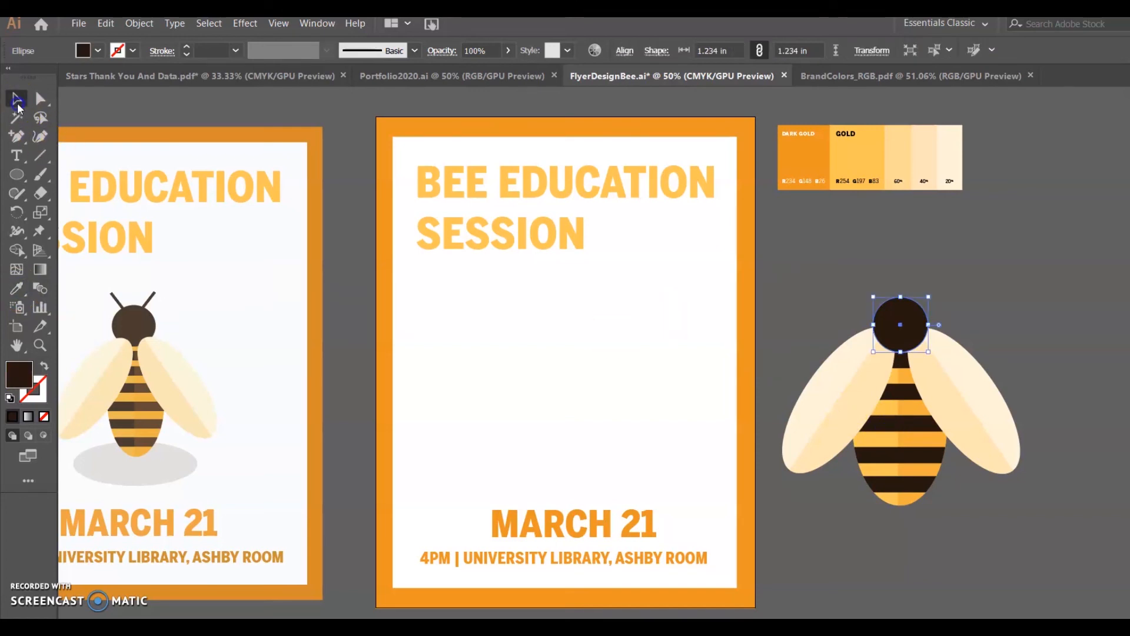
click(832, 272)
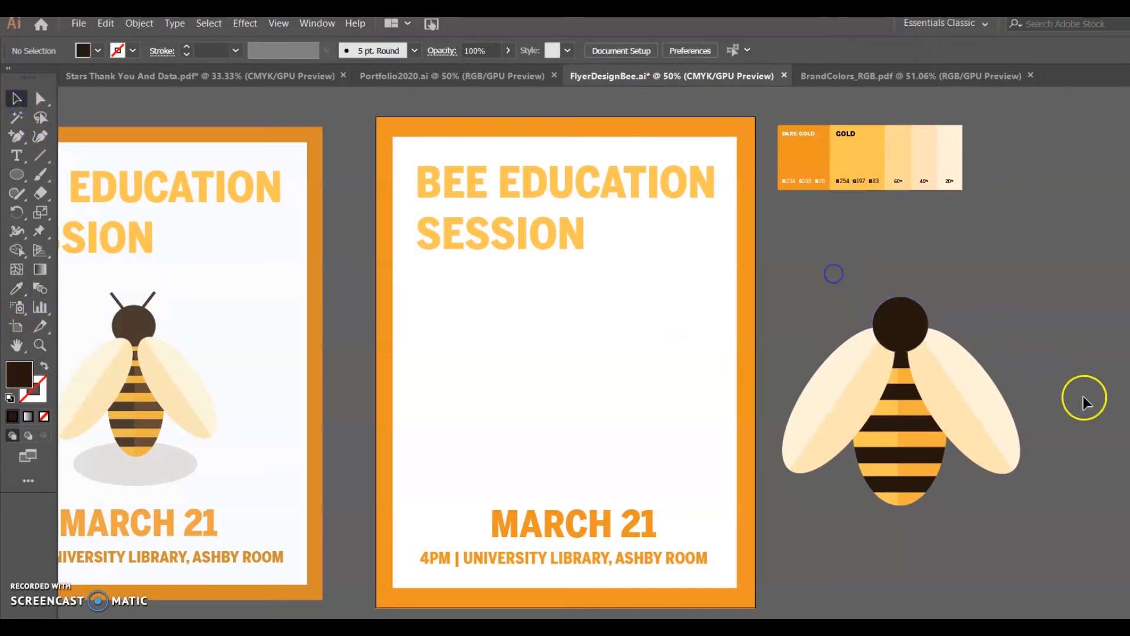
Nudge the head circle up slightly so it sits centered on the top of the bee's body
click(915, 318)
click(972, 317)
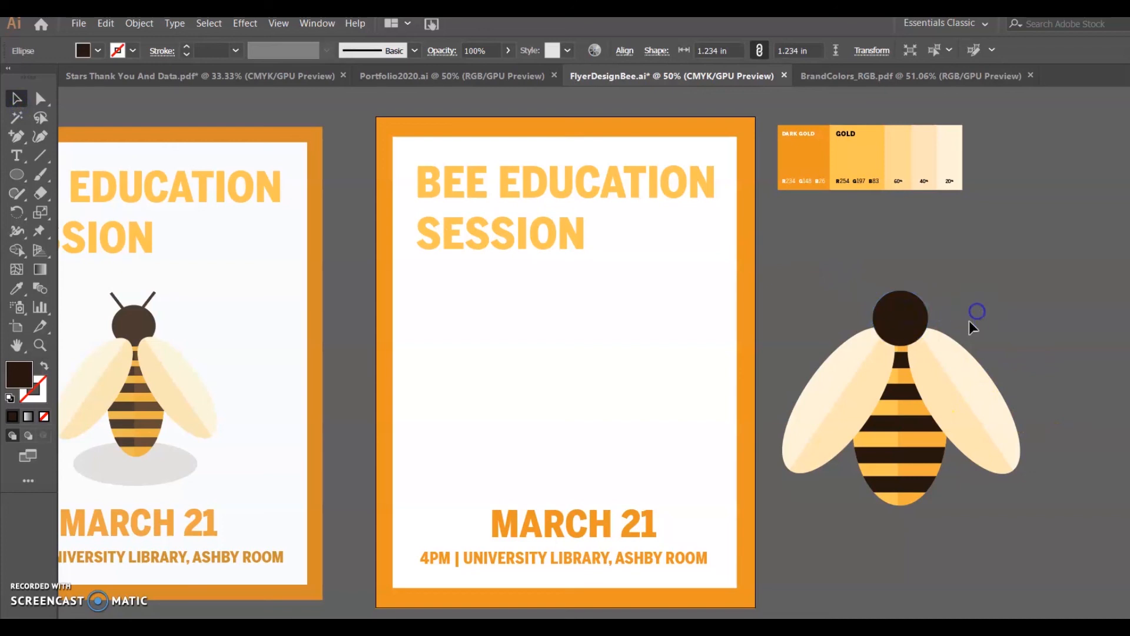
drag(908, 320, 908, 318)
click(992, 353)
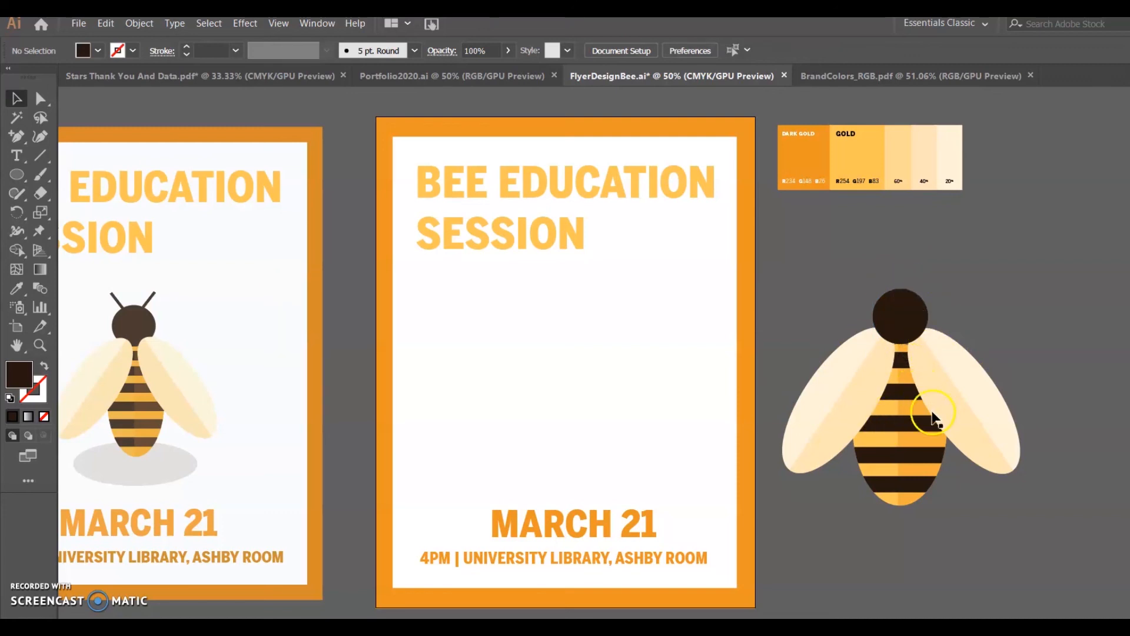
Cut and paste the left wing to bring it in front of the head, and place it back over the body's upper left edge
click(830, 411)
key(ctrl+x)
key(ctrl+v)
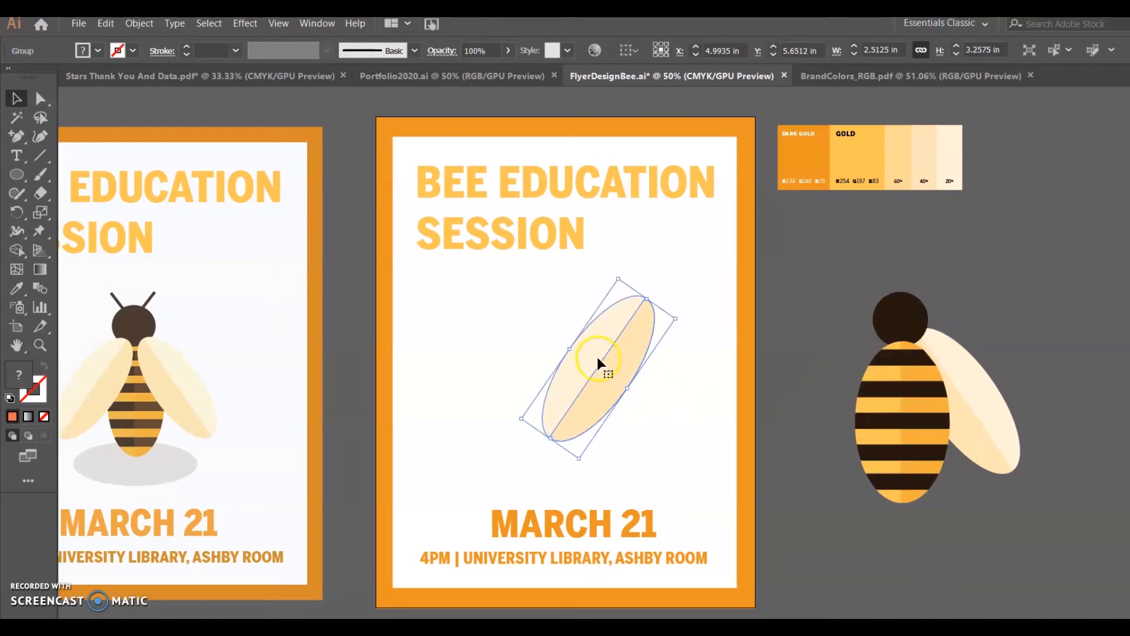
drag(608, 360, 839, 396)
Cut and paste the right wing to bring it in front of the head, and place it symmetric with the left wing
click(968, 391)
key(ctrl+x)
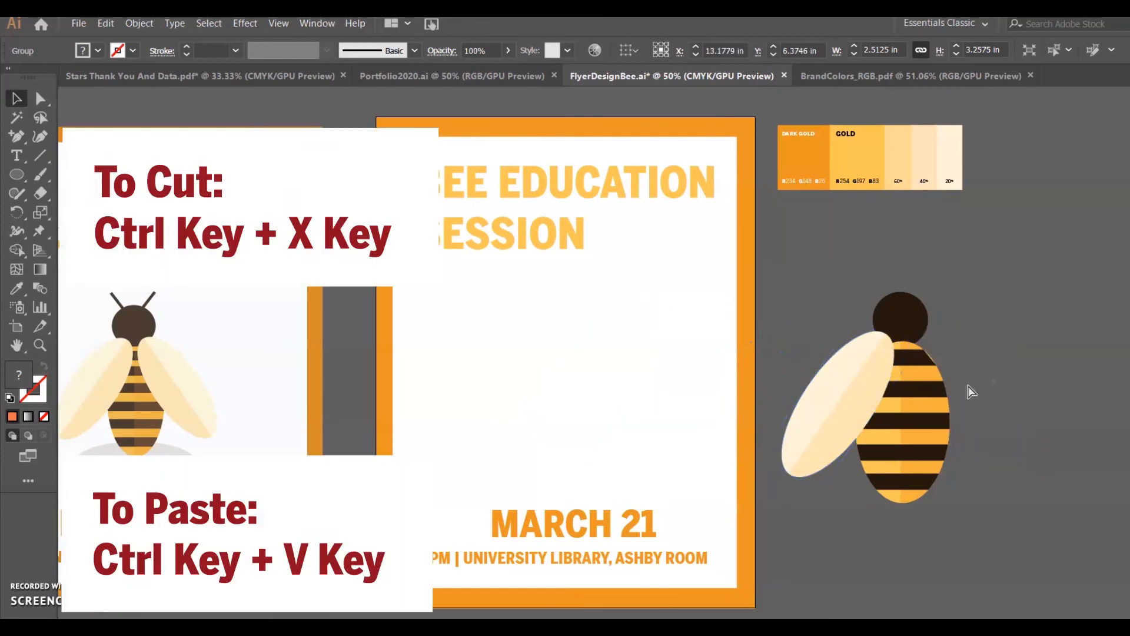
key(ctrl+v)
drag(584, 367, 954, 401)
click(1032, 373)
click(951, 365)
shift+click(854, 371)
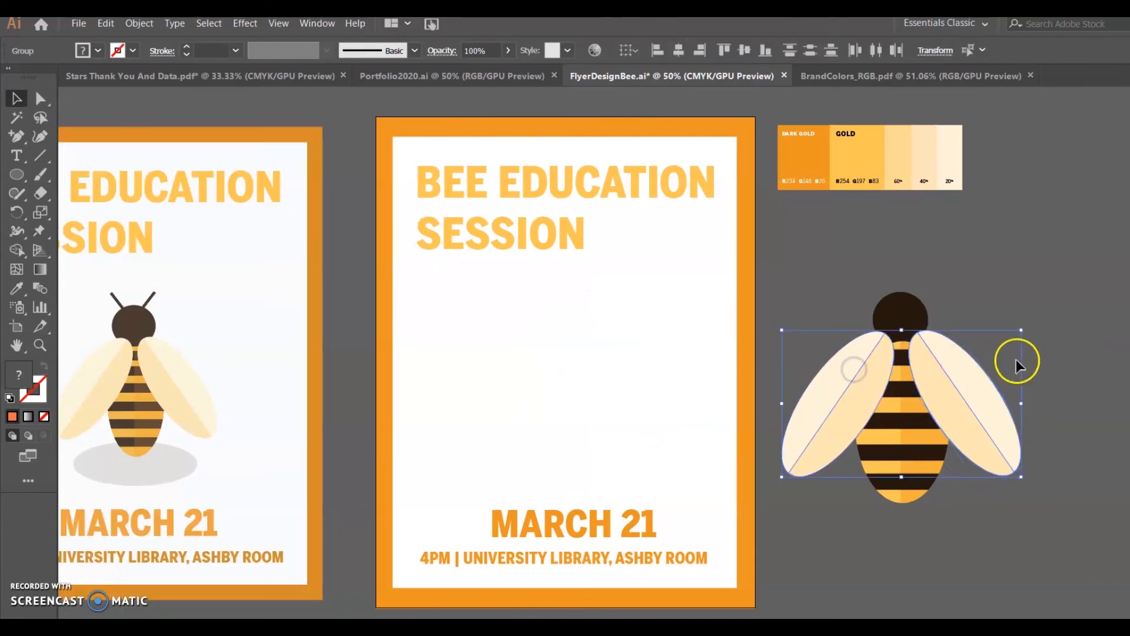
click(996, 301)
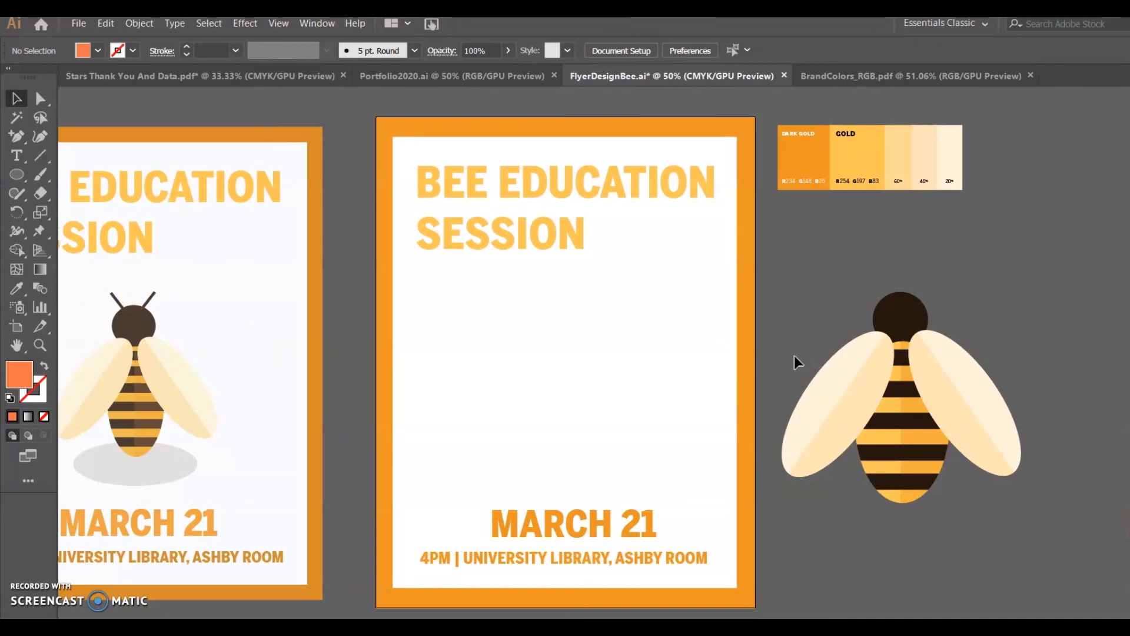
Draw a thin rectangle about 0.11 by 0.64 in for the left antenna and tilt it outward from the top of the head
drag(21, 178, 55, 172)
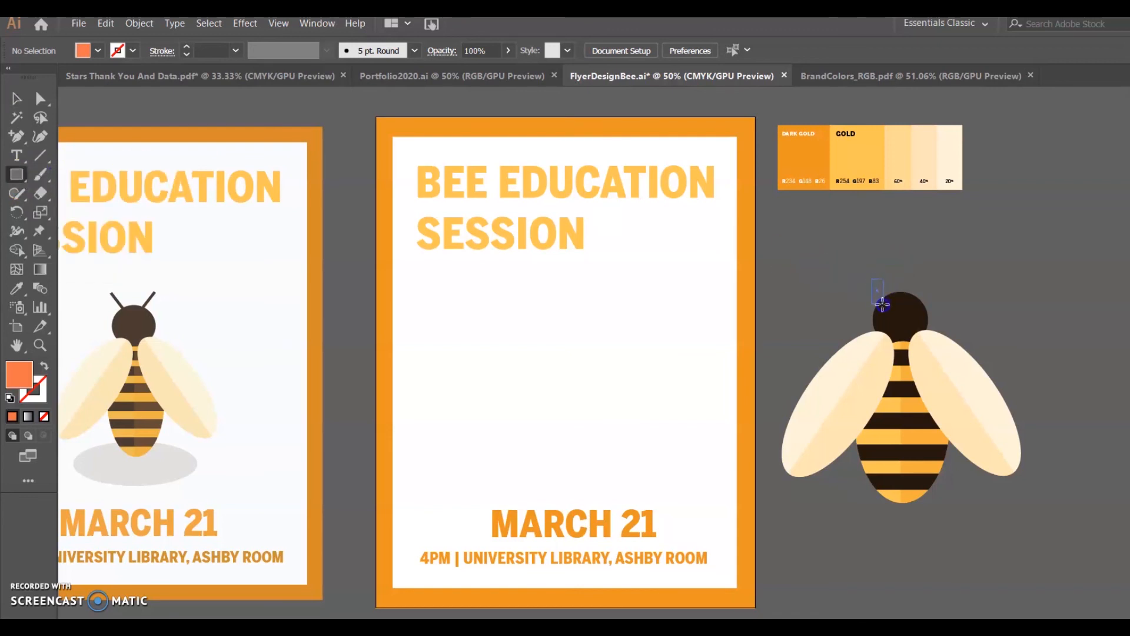
mouse_move(876, 306)
mouse_down()
mouse_move(889, 305)
mouse_move(875, 296)
mouse_move(889, 303)
mouse_up()
key(v)
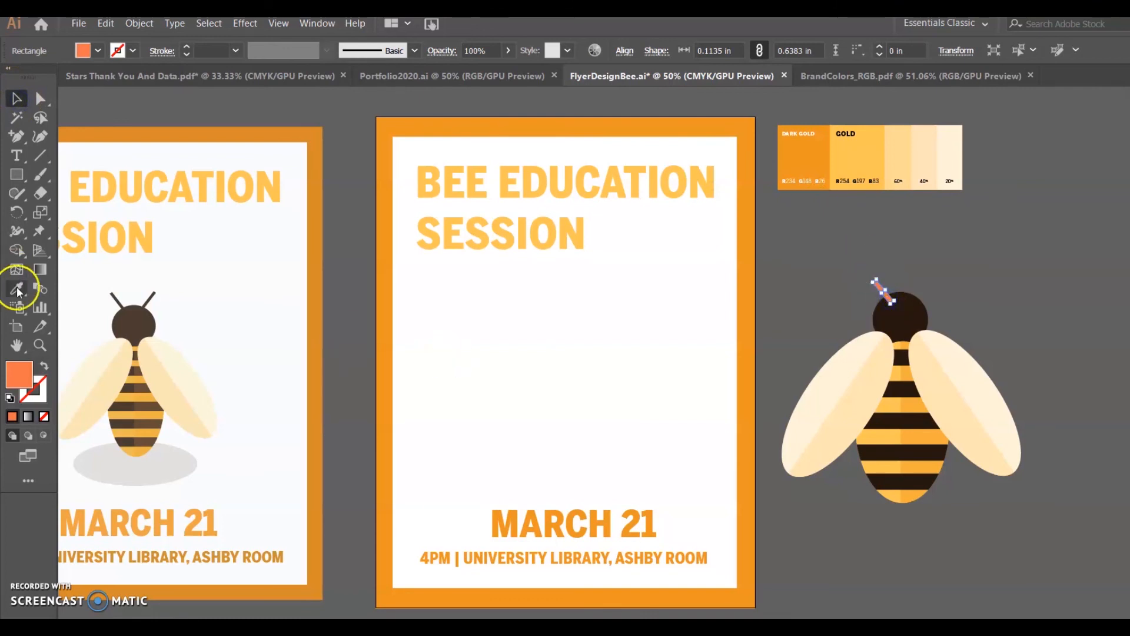
Recolor the antenna with the dark brown sampled from the head
click(17, 288)
click(892, 312)
click(16, 97)
click(870, 270)
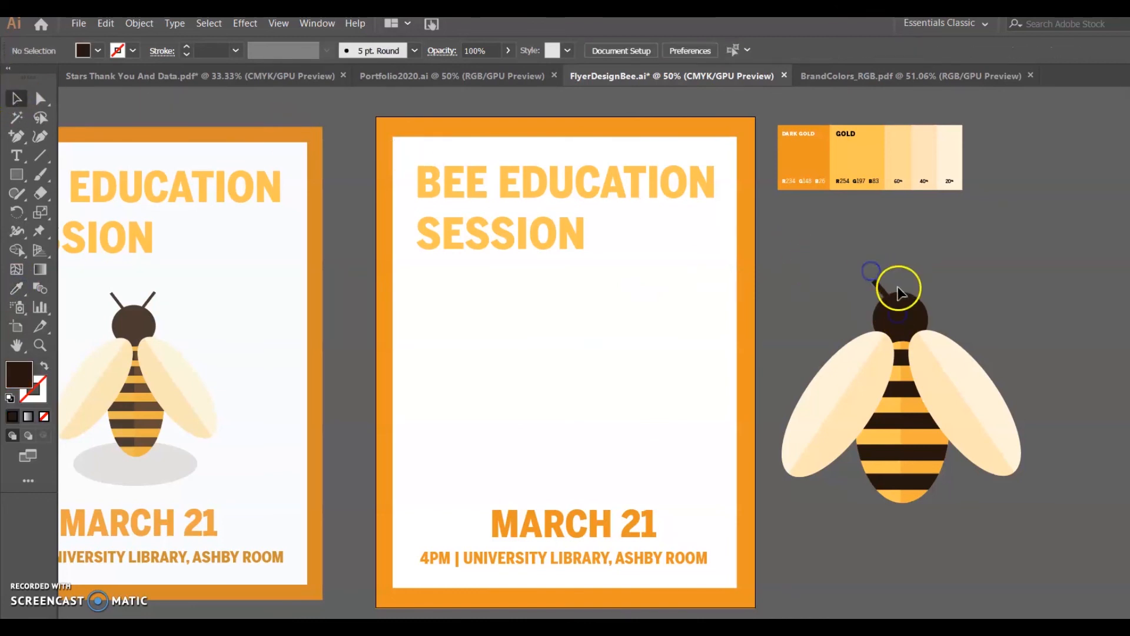
Narrow the left antenna to about 0.08 in wide
click(881, 289)
drag(887, 293, 886, 293)
click(891, 274)
Duplicate the antenna onto the upper right of the head and rotate the copy to lean outward, opposite the first
click(883, 293)
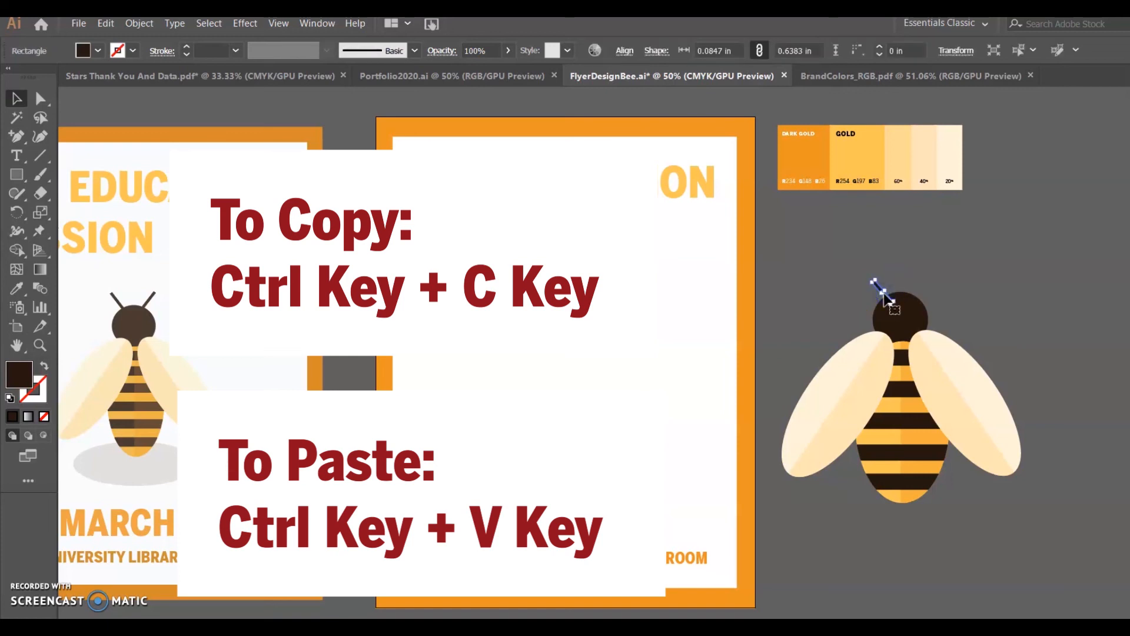
click(815, 256)
click(884, 292)
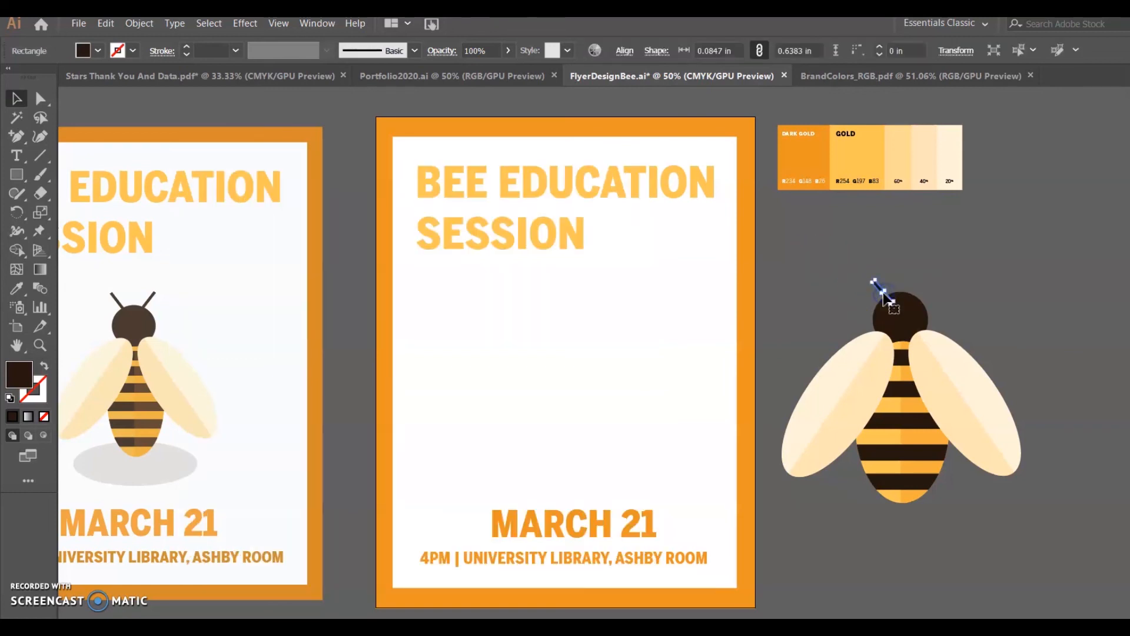
drag(882, 297, 951, 289)
click(909, 287)
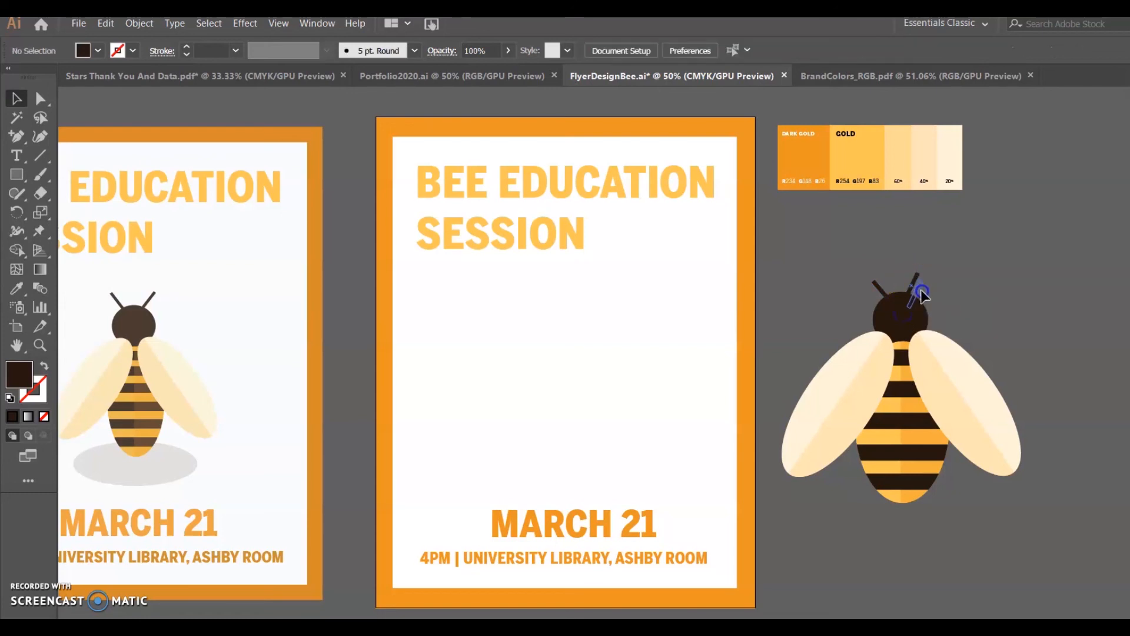
Group all the bee parts into one object
drag(843, 263, 1041, 520)
click(947, 285)
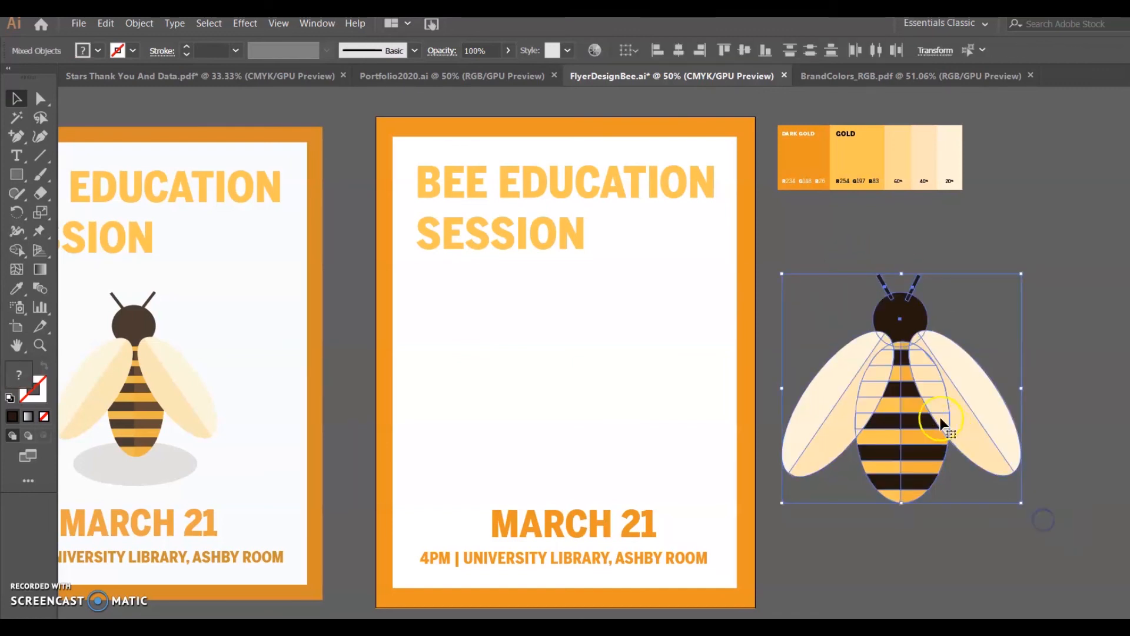
right_click(919, 393)
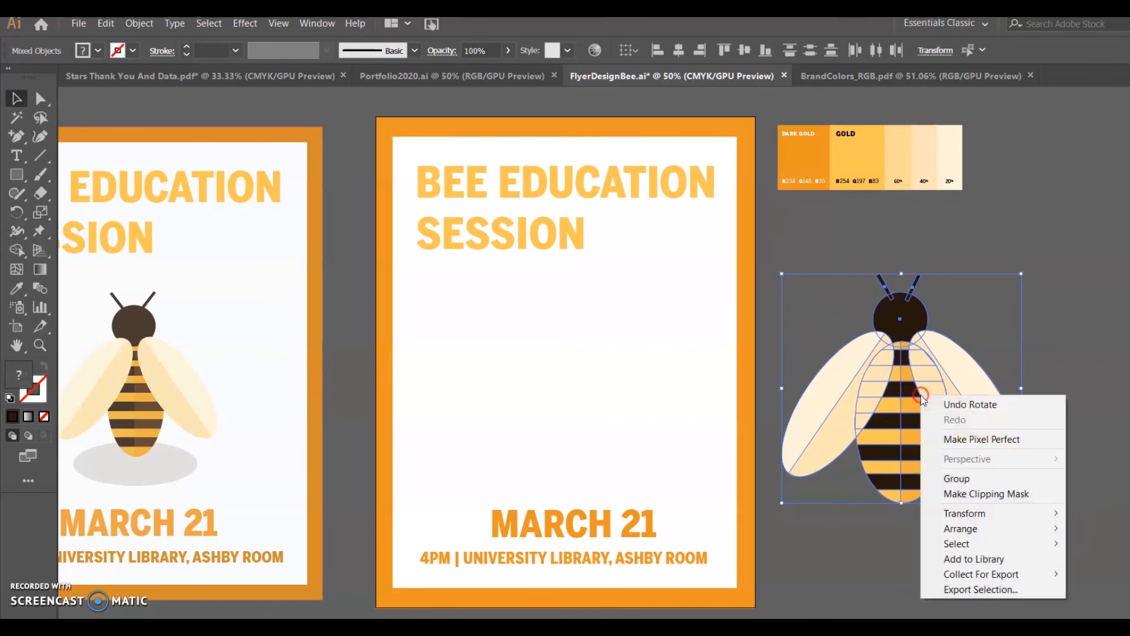
click(957, 479)
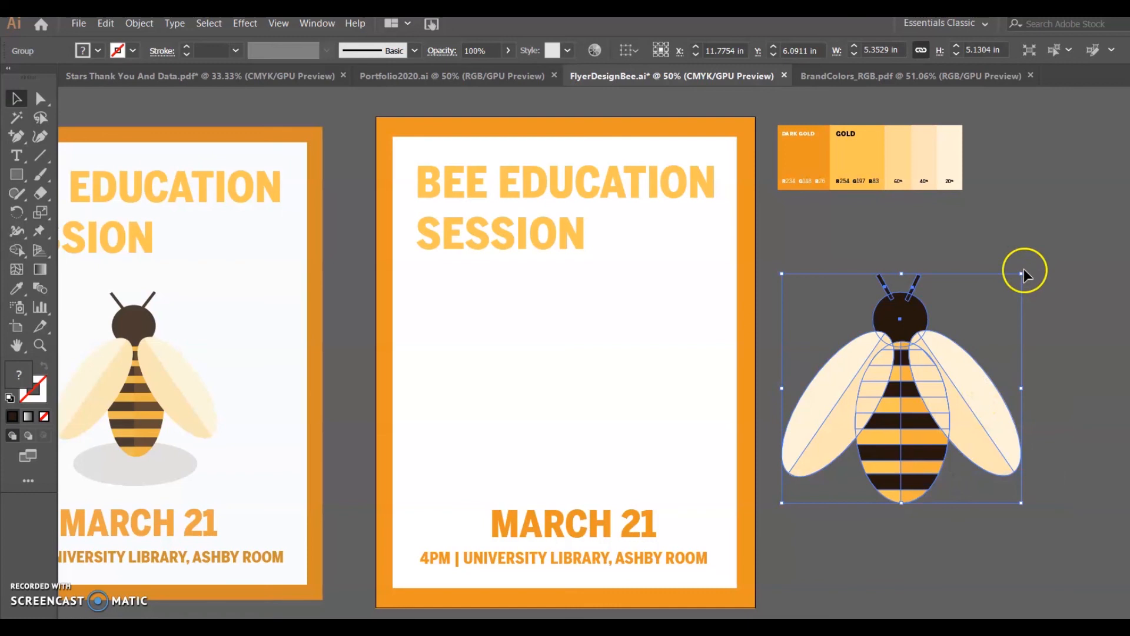
Scale the bee group down to about 3.88 by 3.72 in and move it onto the flyer between the title and the date
drag(1021, 273, 956, 329)
drag(889, 430, 589, 383)
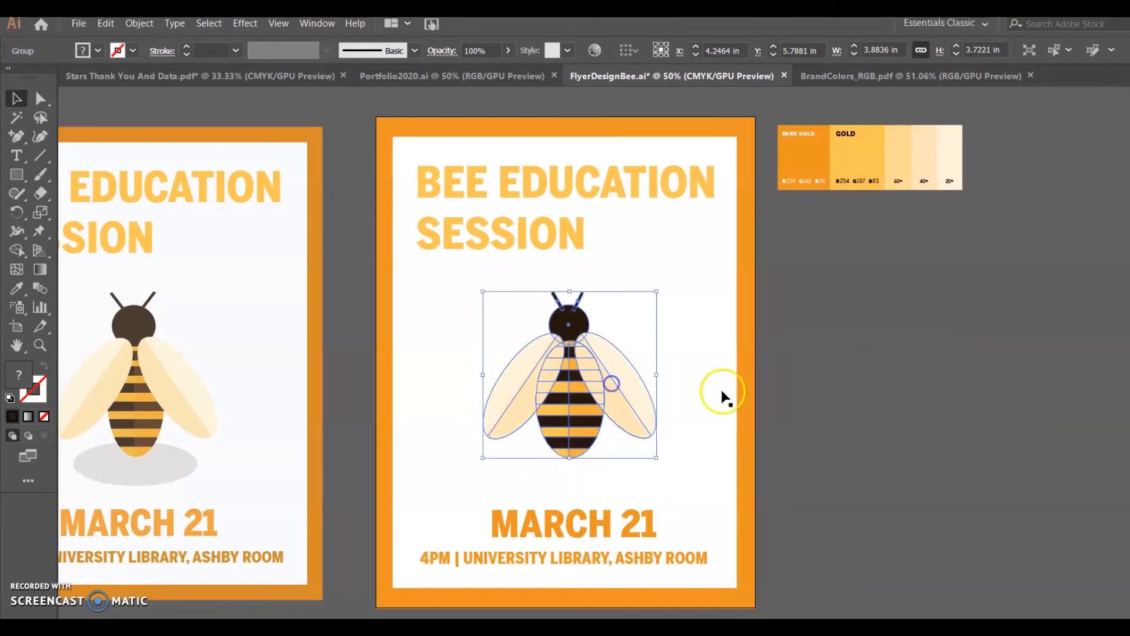
click(887, 421)
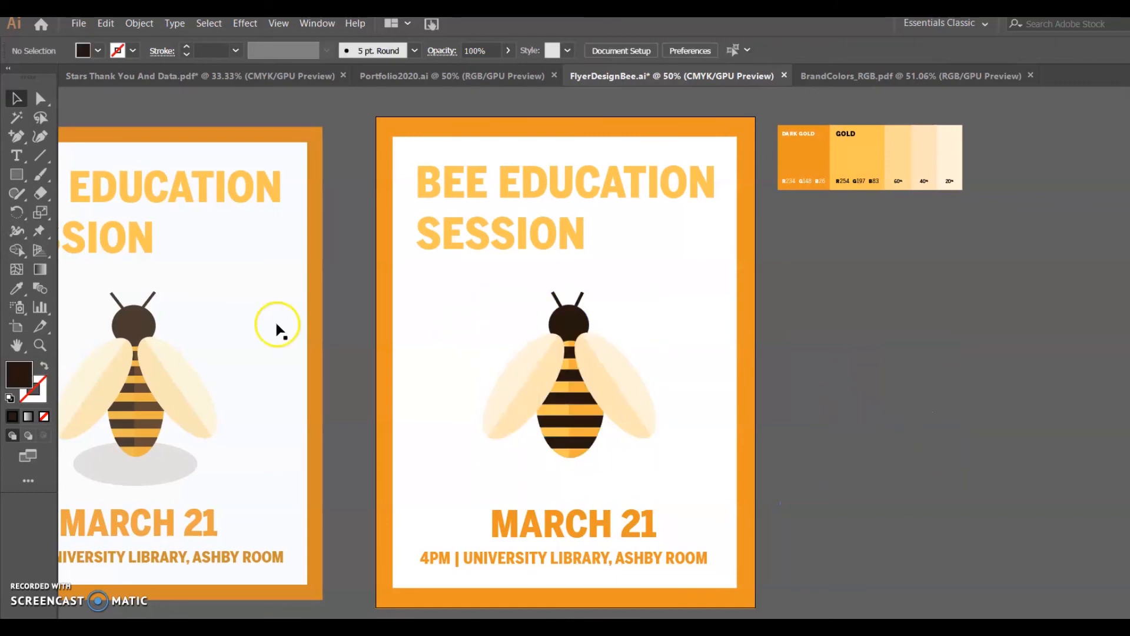
Draw an ellipse about 2.3 by 0.78 in directly beneath the bee's body as its shadow
click(18, 176)
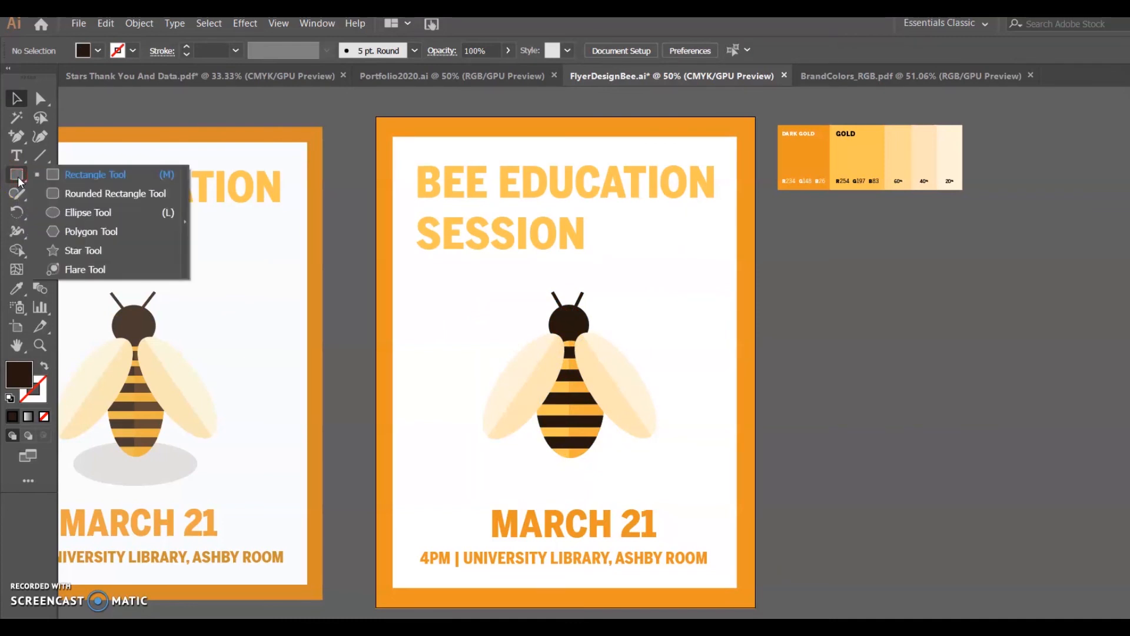
click(51, 211)
drag(523, 463, 626, 498)
click(17, 100)
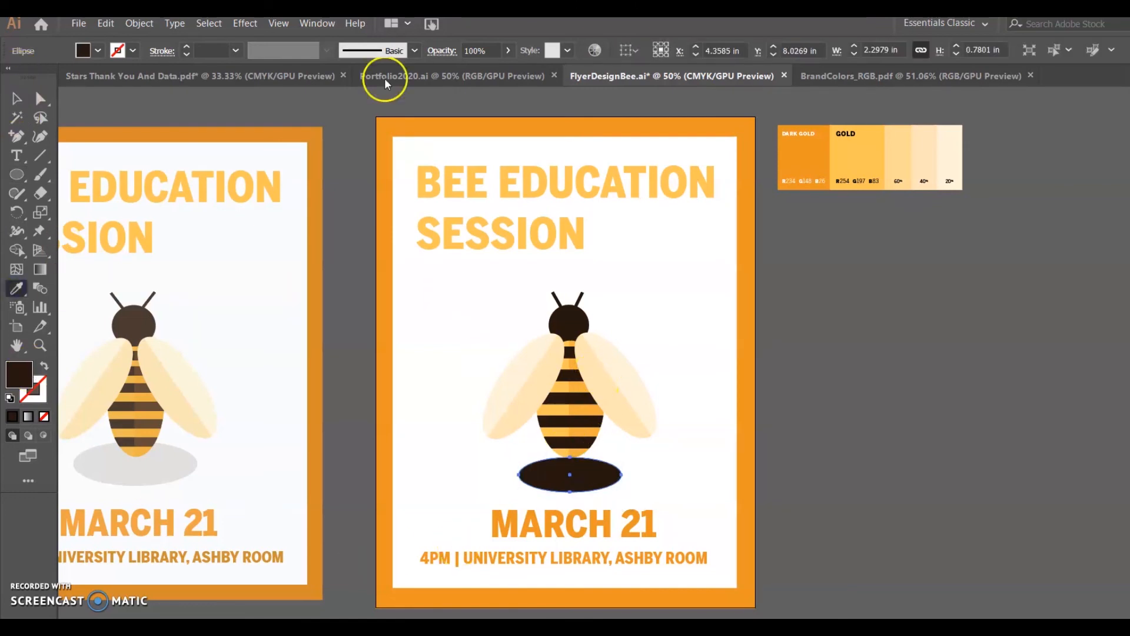
Fill the shadow ellipse with a light grey matching the shadow on the reference flyer
double_click(25, 384)
click(191, 246)
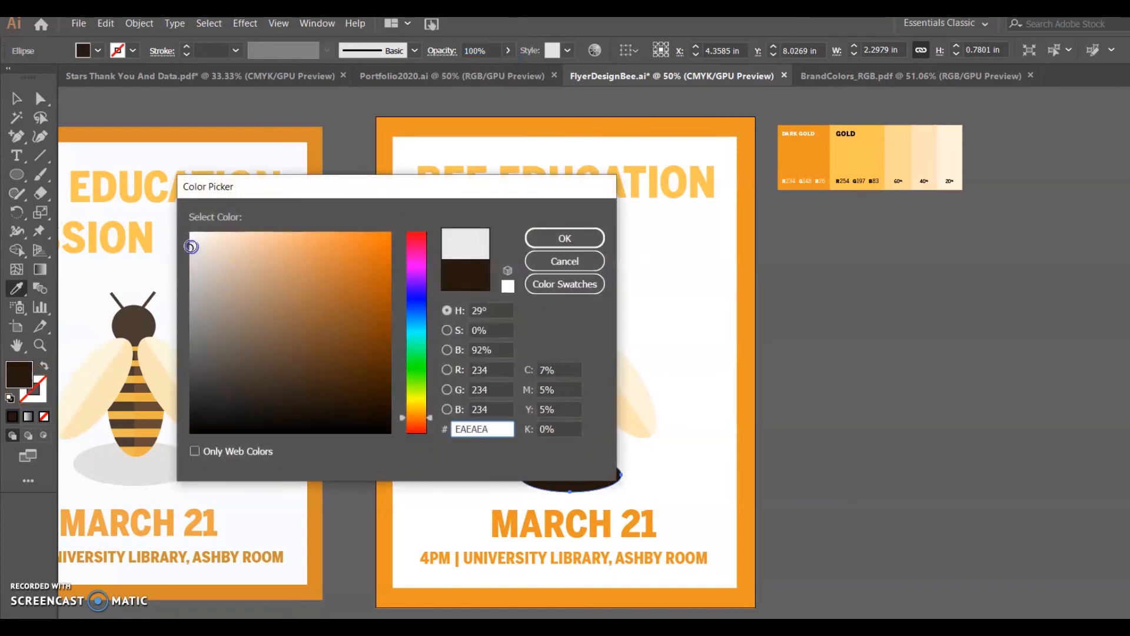
click(586, 238)
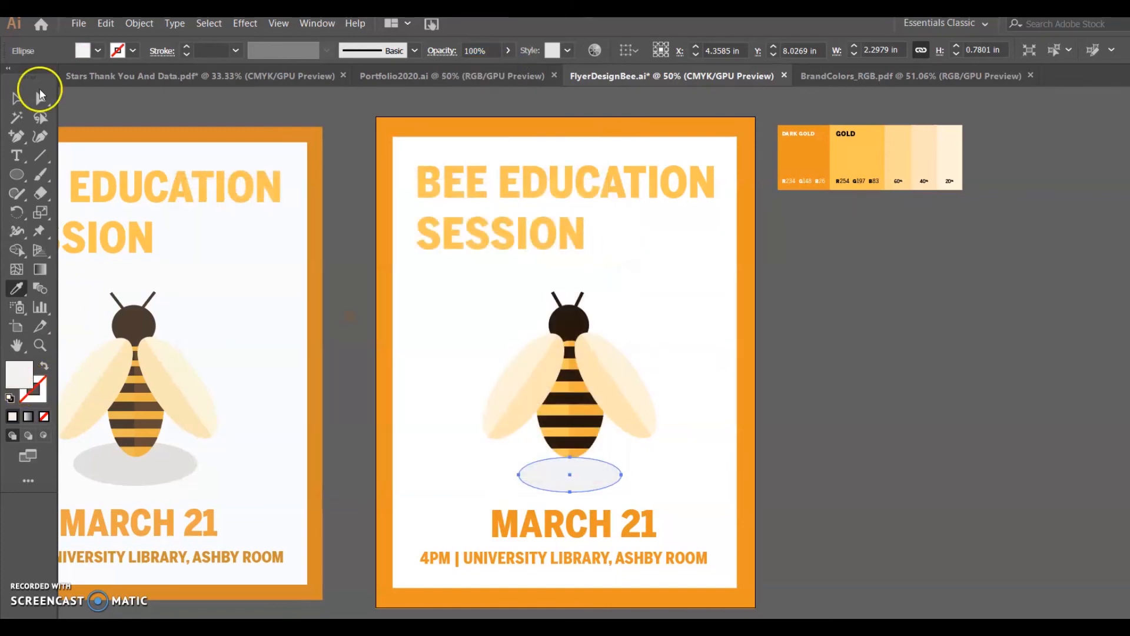
double_click(19, 377)
click(190, 244)
click(563, 241)
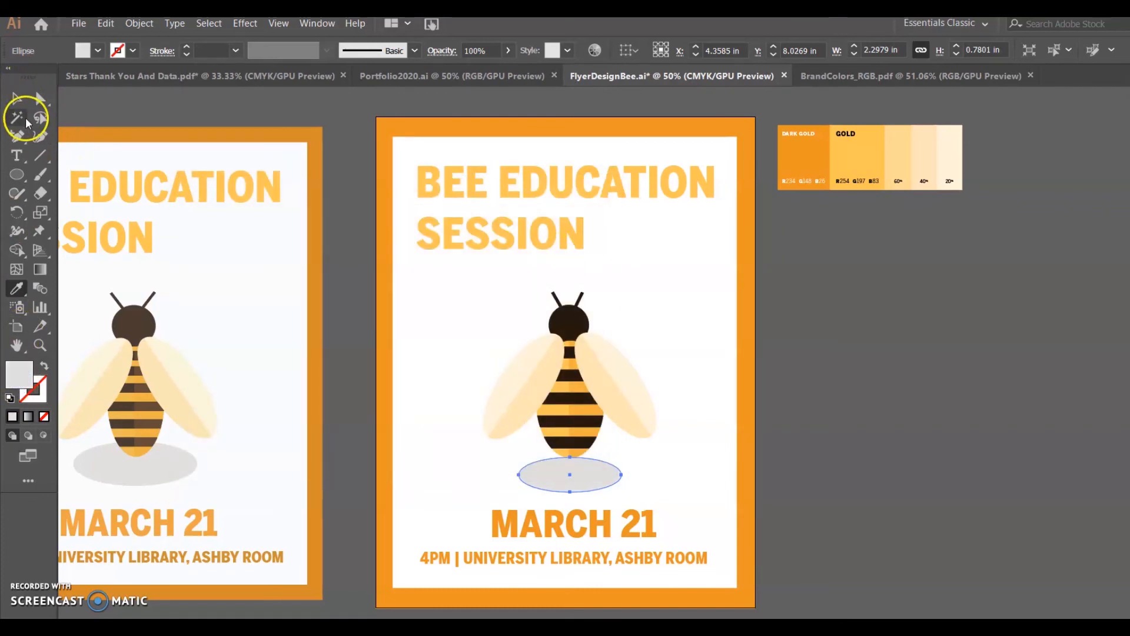
Enlarge the shadow ellipse to about 2.71 by 0.99 in so it overlaps the tip of the bee's body
click(17, 99)
click(714, 386)
click(563, 463)
drag(571, 457, 570, 447)
drag(517, 474, 512, 470)
drag(622, 469, 627, 466)
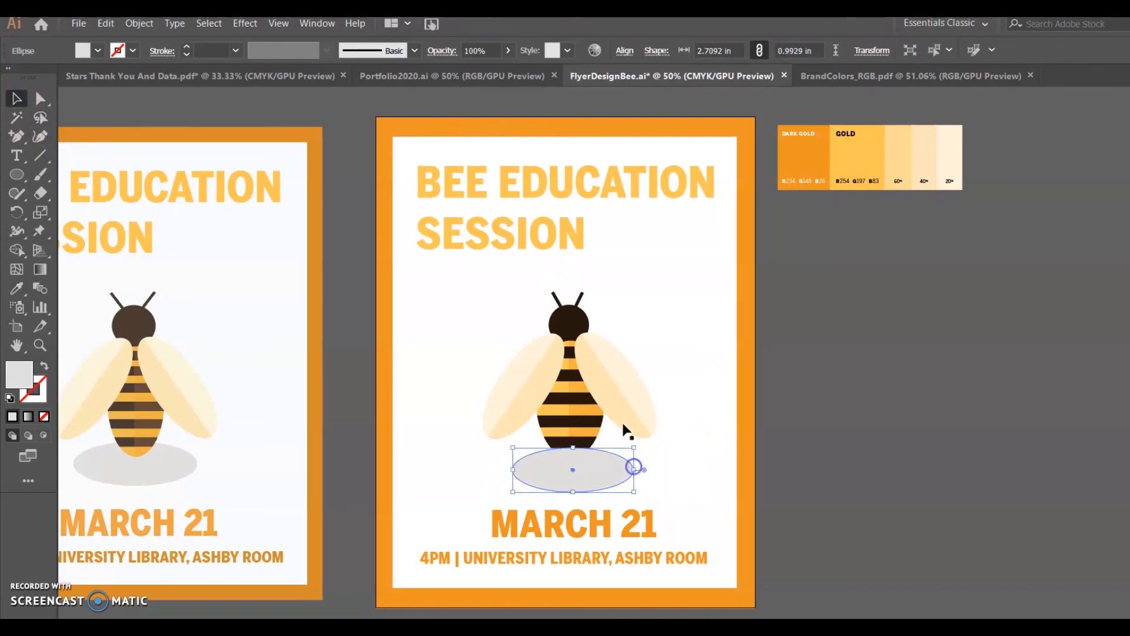
Bring the bee group forward so it sits in front of the grey shadow
click(598, 375)
right_click(599, 374)
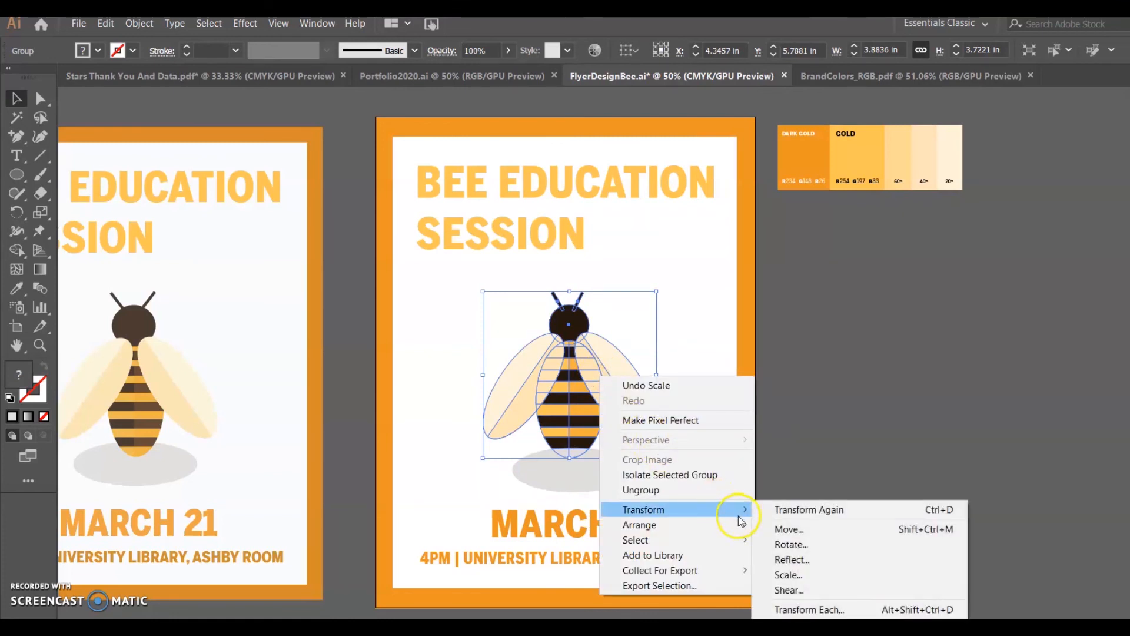
mouse_move(731, 524)
click(791, 541)
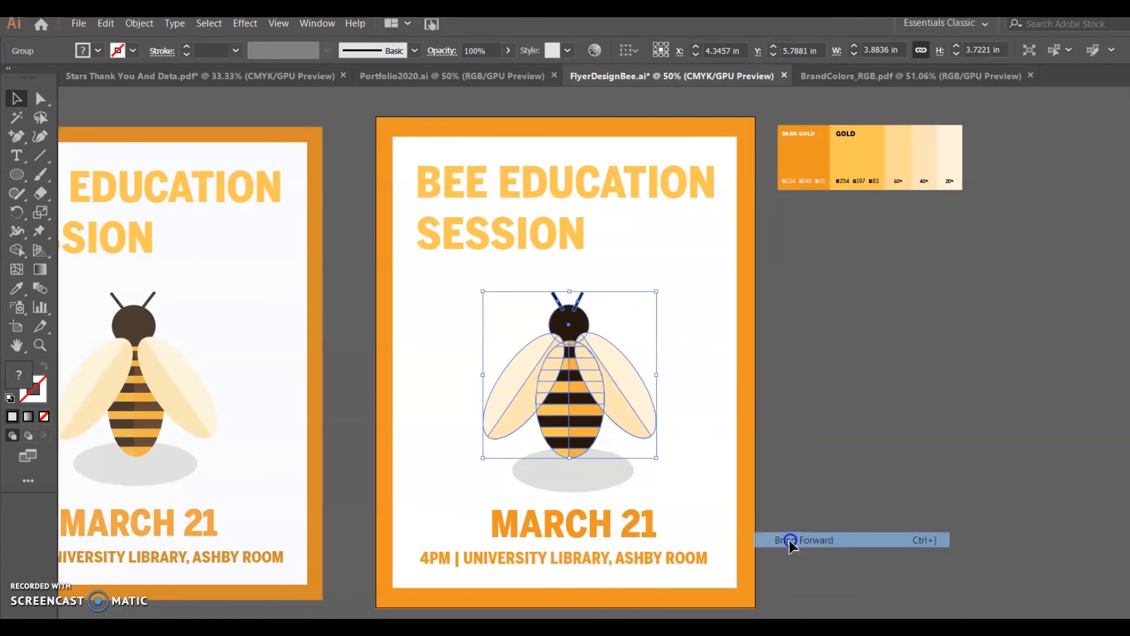
click(788, 508)
Nudge the bee group up slightly and narrow it to about 3.78 in wide
click(601, 381)
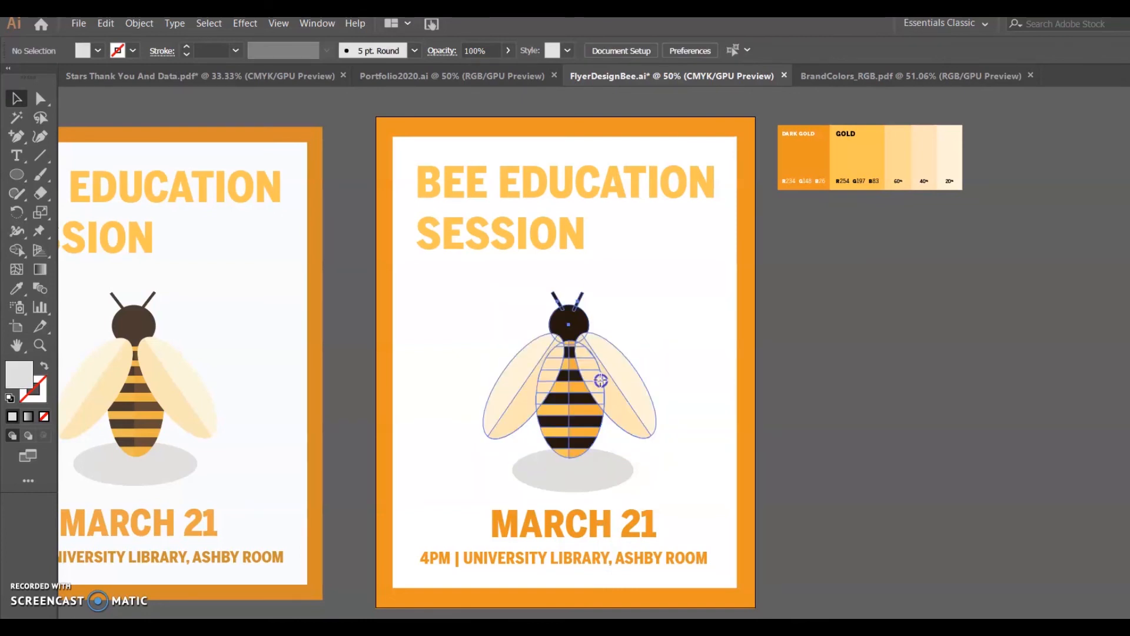
click(650, 374)
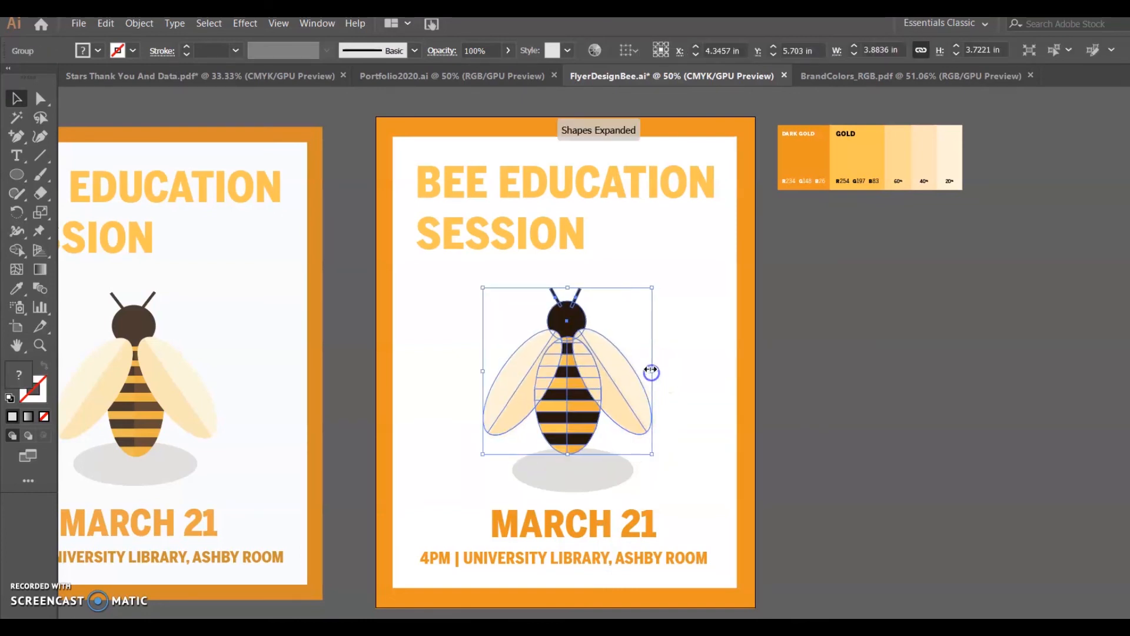
click(827, 439)
Move the shadow ellipse up and over so it is centered under the bee's body
drag(618, 471, 614, 467)
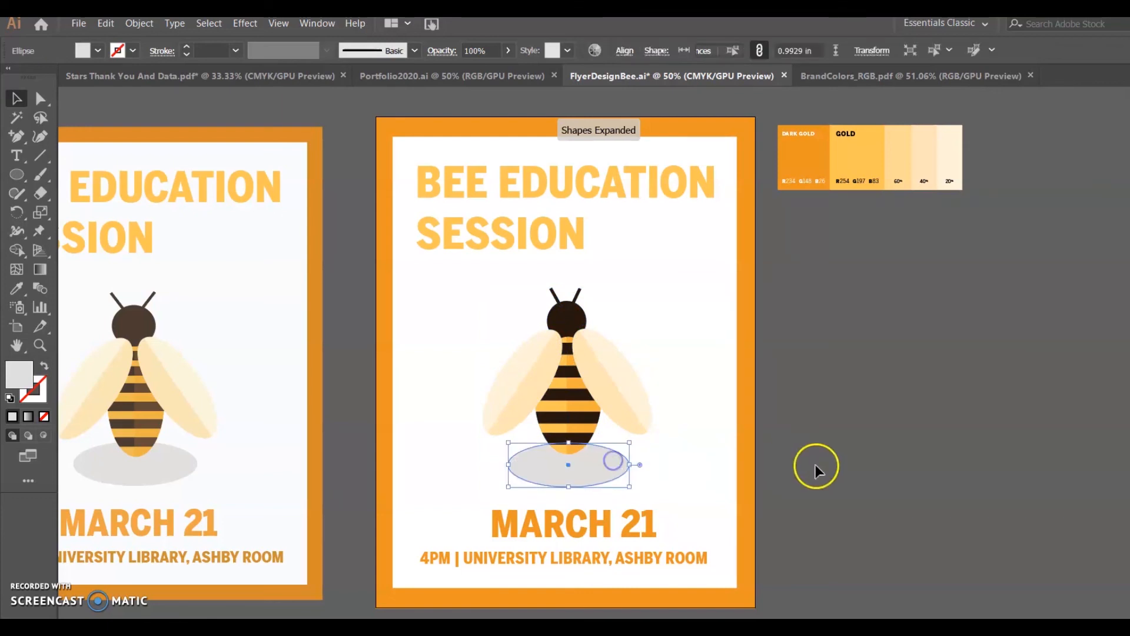
click(817, 469)
scroll(565, 362, left, 6)
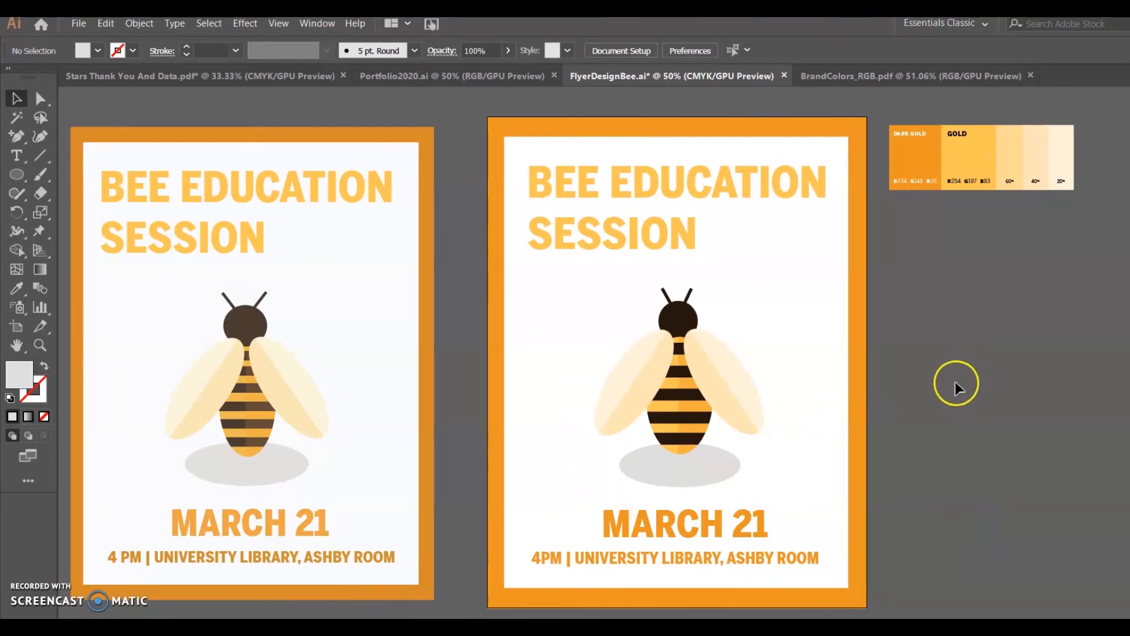
double_click(688, 294)
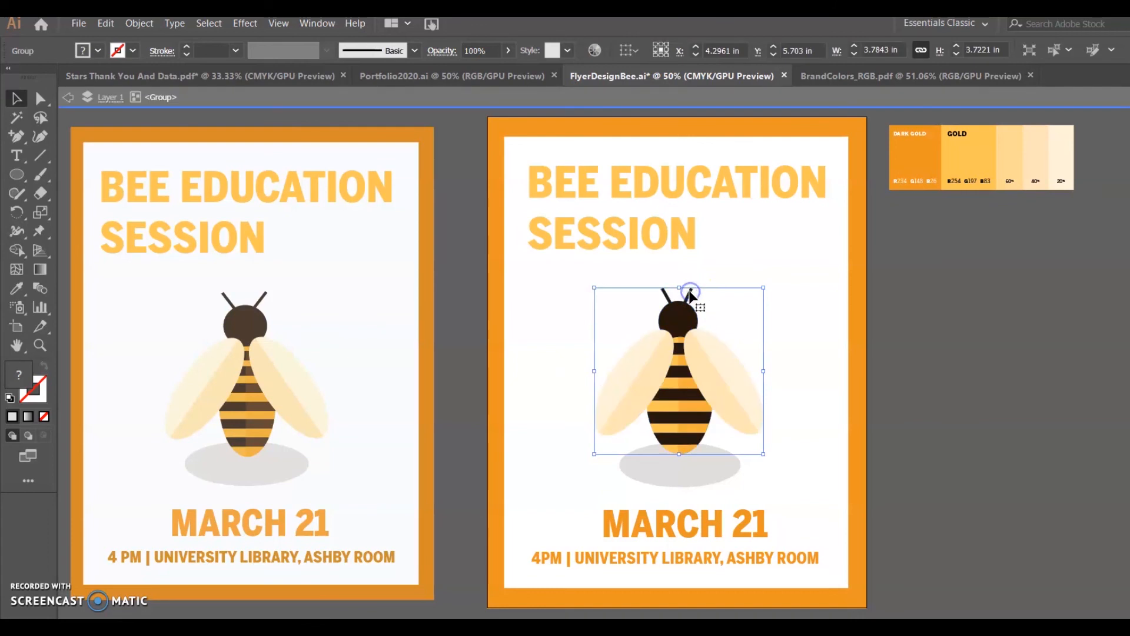
click(689, 292)
double_click(999, 358)
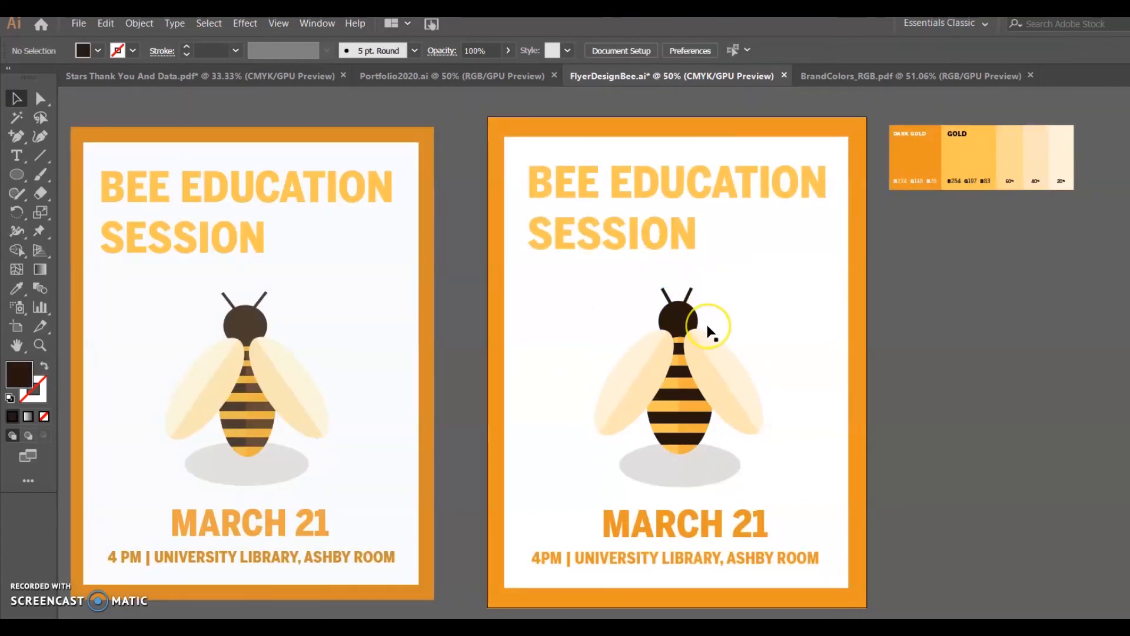
Isolate the bee group and widen the head circle slightly on both sides
double_click(684, 321)
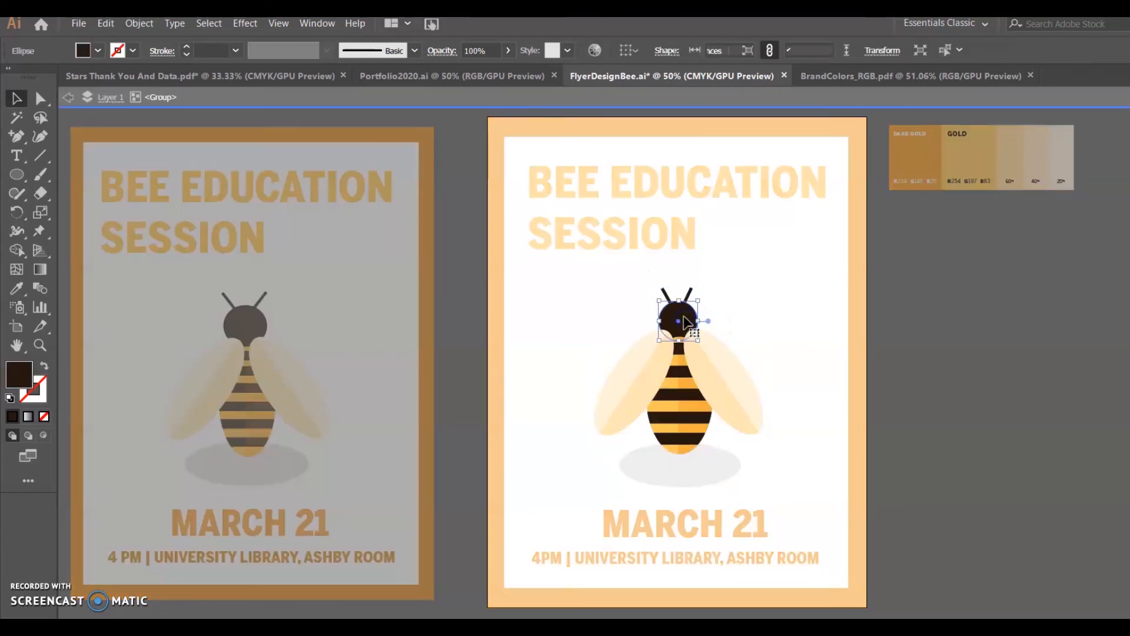
drag(658, 323, 701, 324)
click(1033, 366)
Narrow the striped body to about 1.29 in wide within the bee group, and exit the group
click(649, 408)
drag(646, 396, 709, 397)
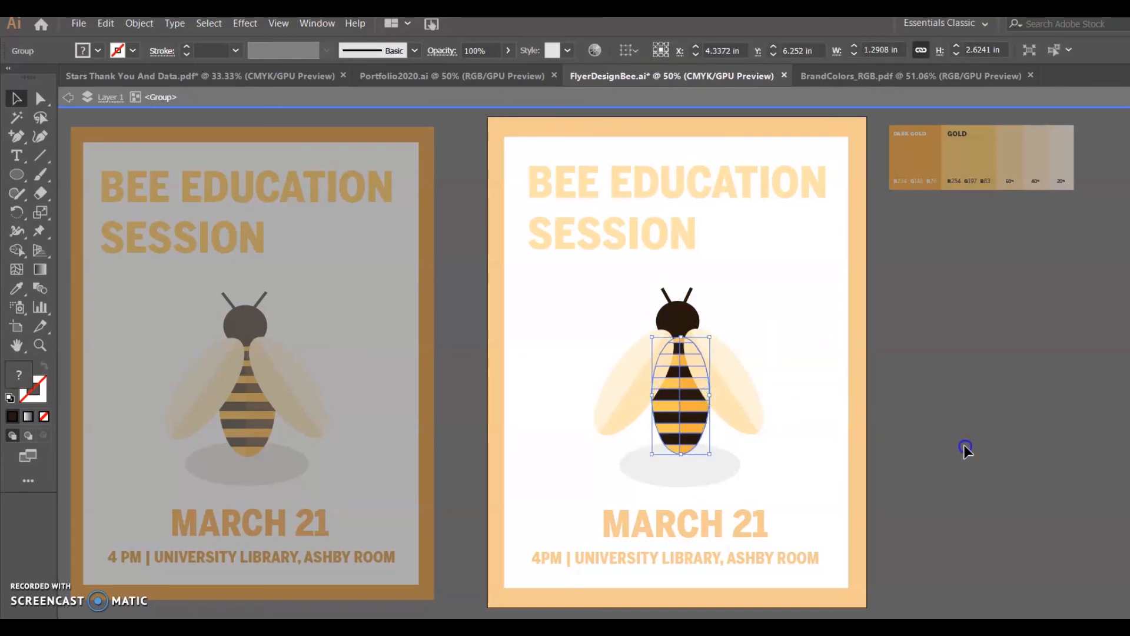
double_click(965, 450)
Nudge the striped body slightly left within the bee group so it lines up under the head, and exit the group
click(697, 427)
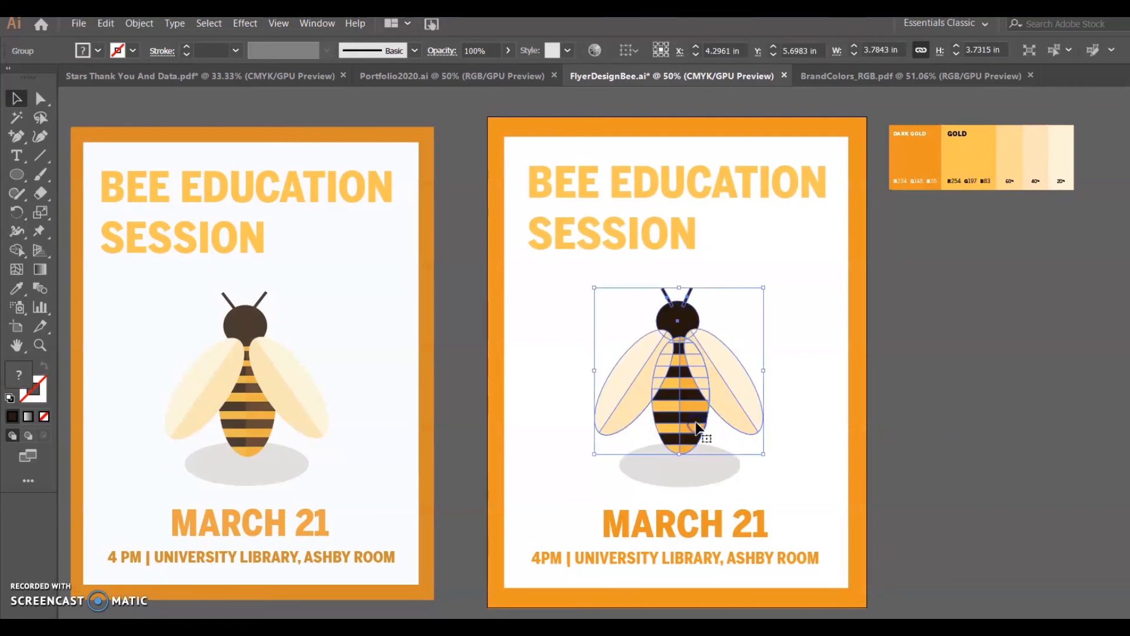
double_click(697, 427)
click(697, 425)
key(Left)
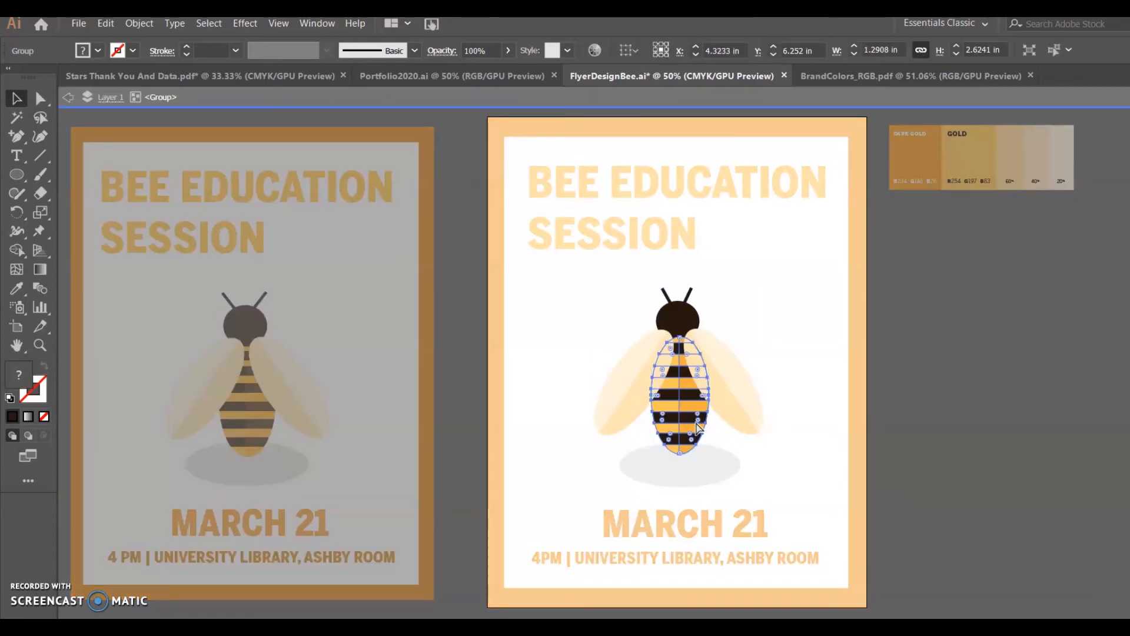
double_click(957, 419)
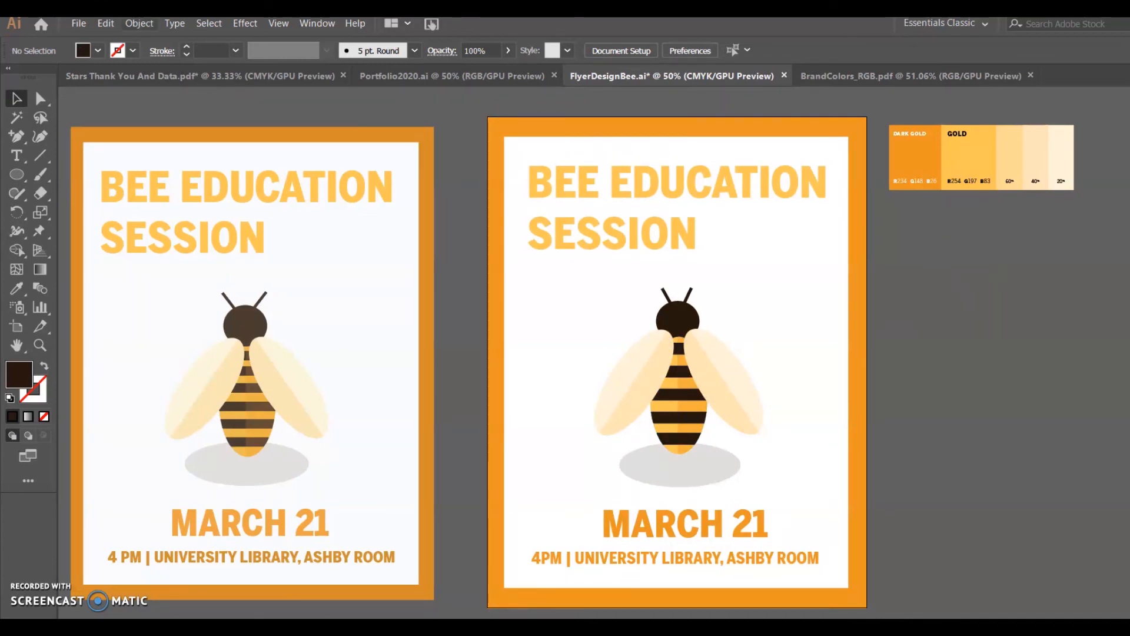
Start a Save As of the finished flyer
click(77, 25)
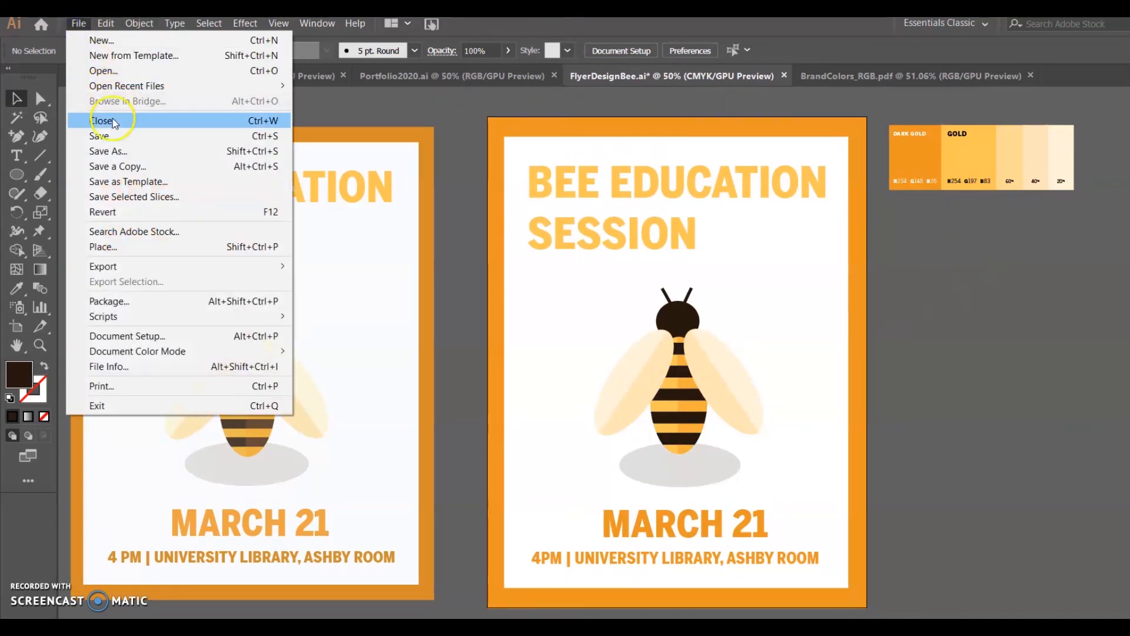
click(132, 152)
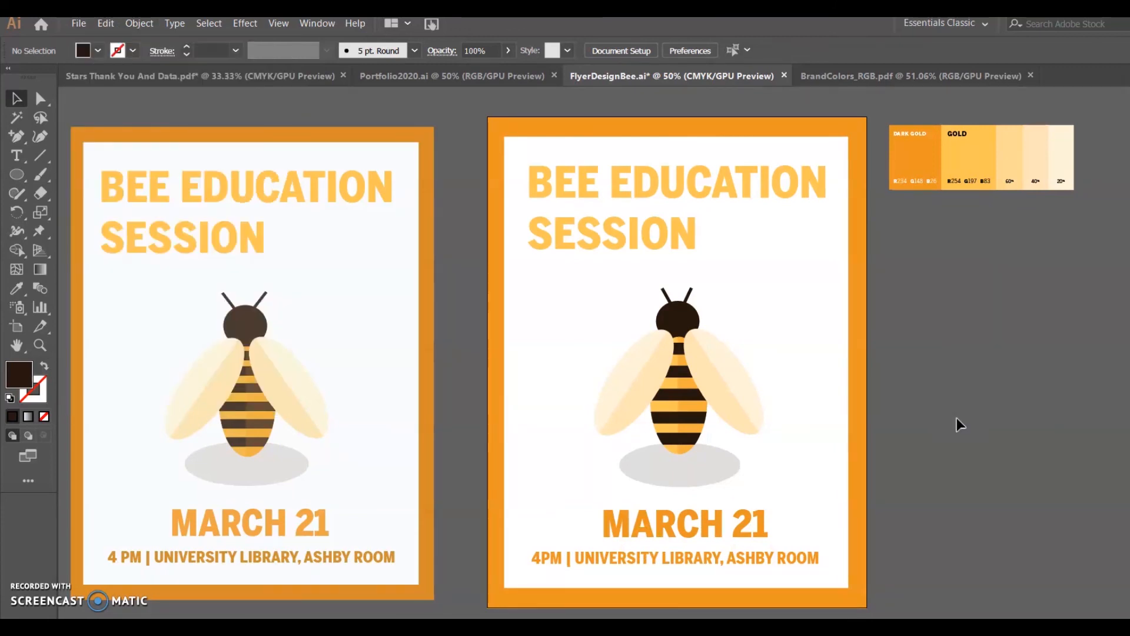